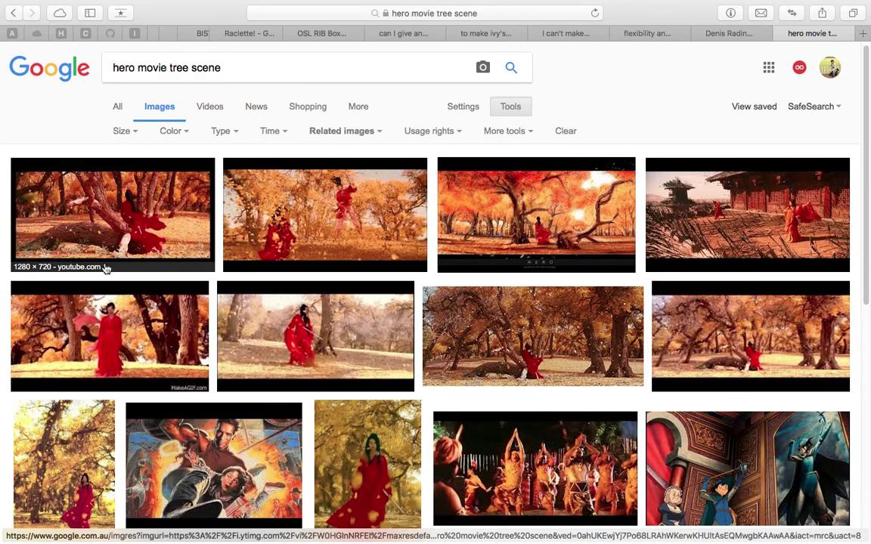
Look through the image search results for "hero movie tree scene" for autumn tree references
scroll(121, 280, down, 1)
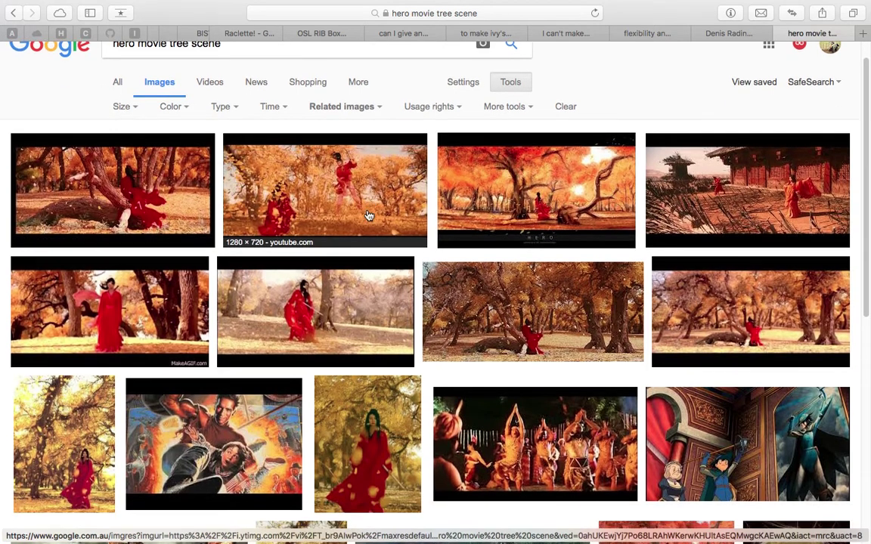
scroll(189, 136, up, 1)
double_click(132, 70)
scroll(264, 197, down, 1)
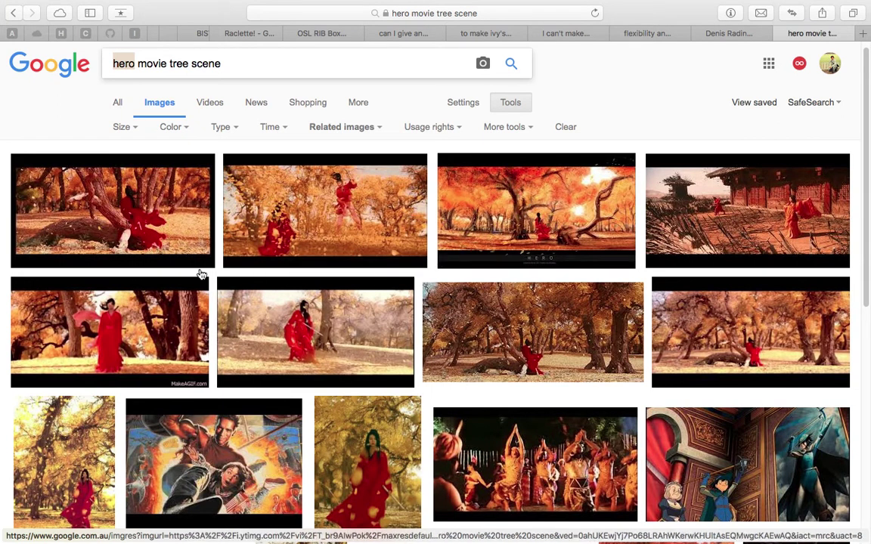
scroll(571, 355, down, 1)
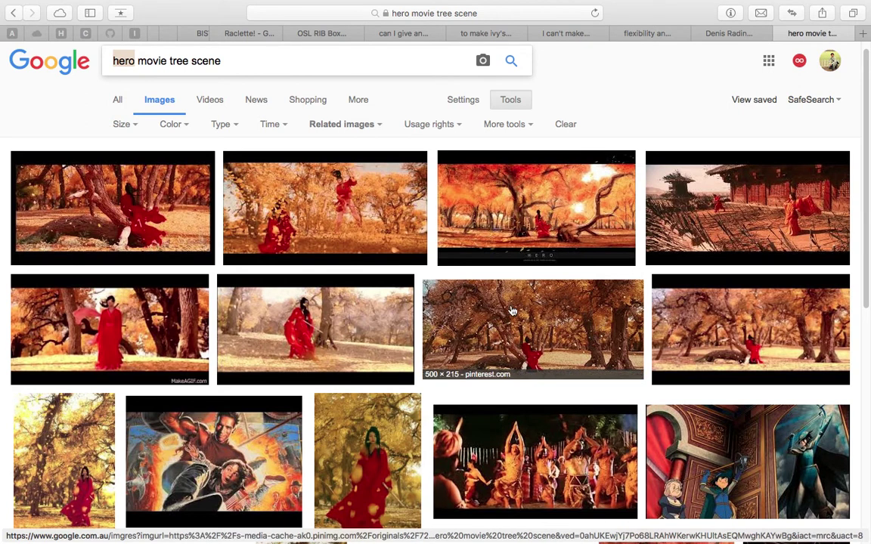
scroll(251, 386, down, 2)
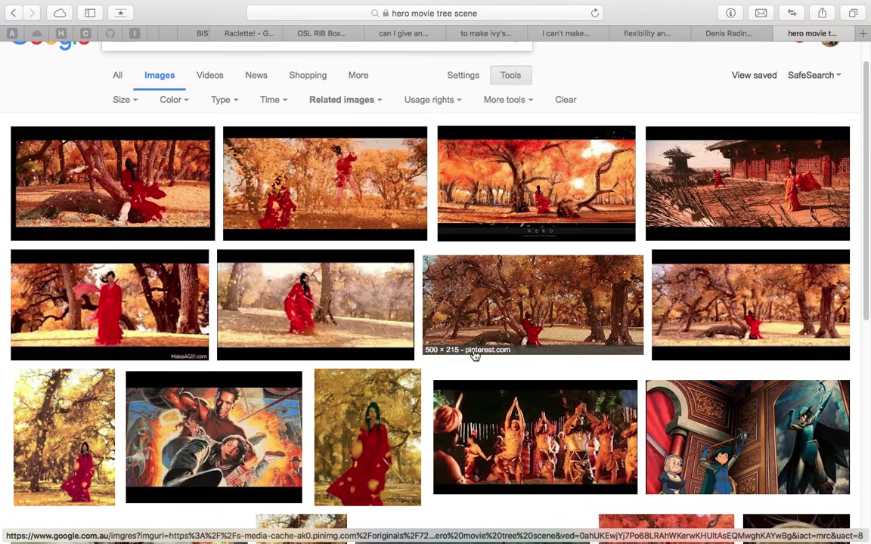
scroll(537, 303, down, 1)
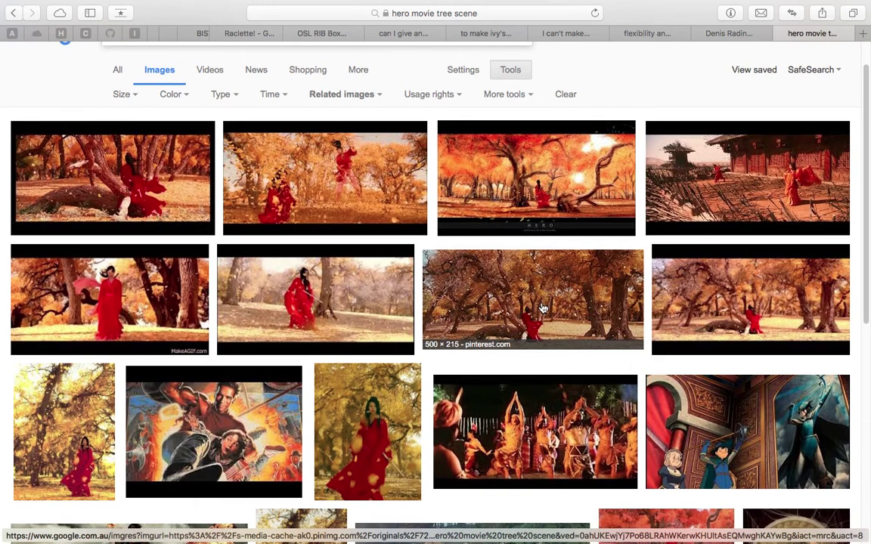
scroll(579, 297, down, 5)
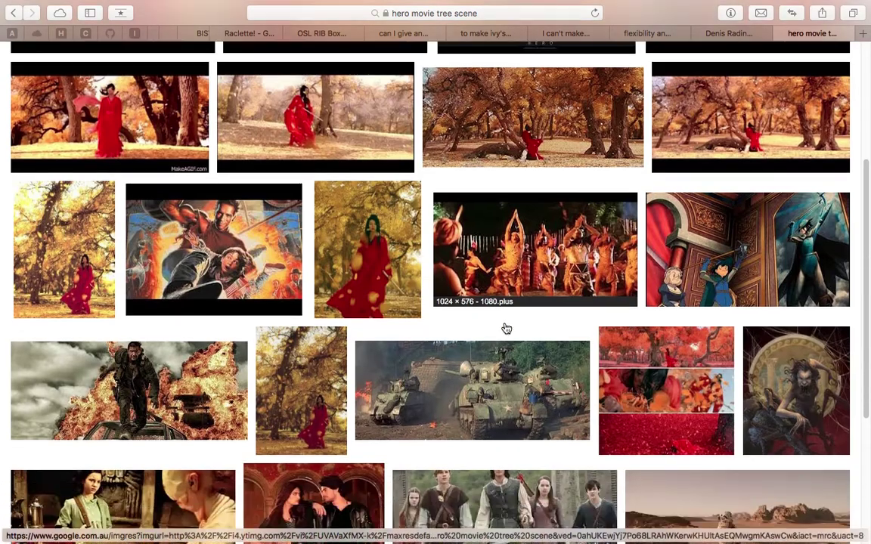
scroll(506, 332, down, 6)
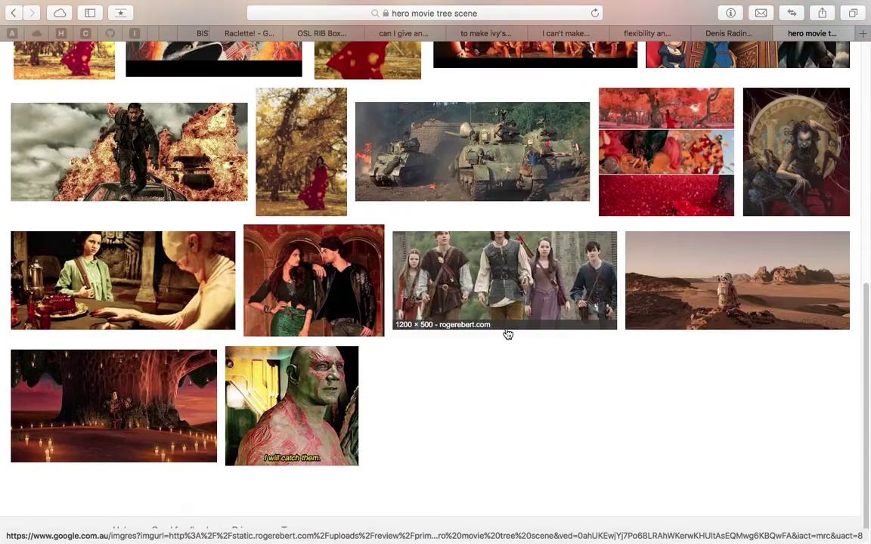
scroll(507, 334, up, 12)
click(50, 7)
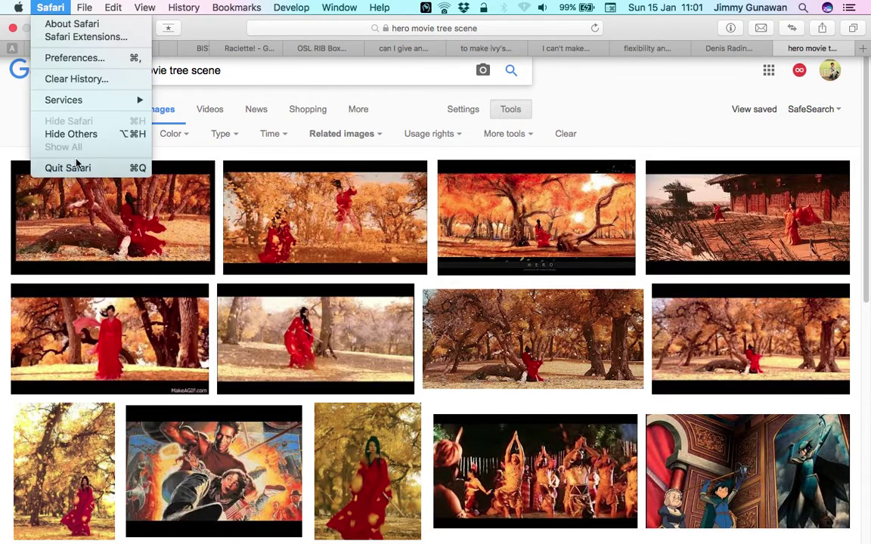
key(Escape)
Switch to Blender and move the lamp and the camera together to the second layer
key(ctrl+Right)
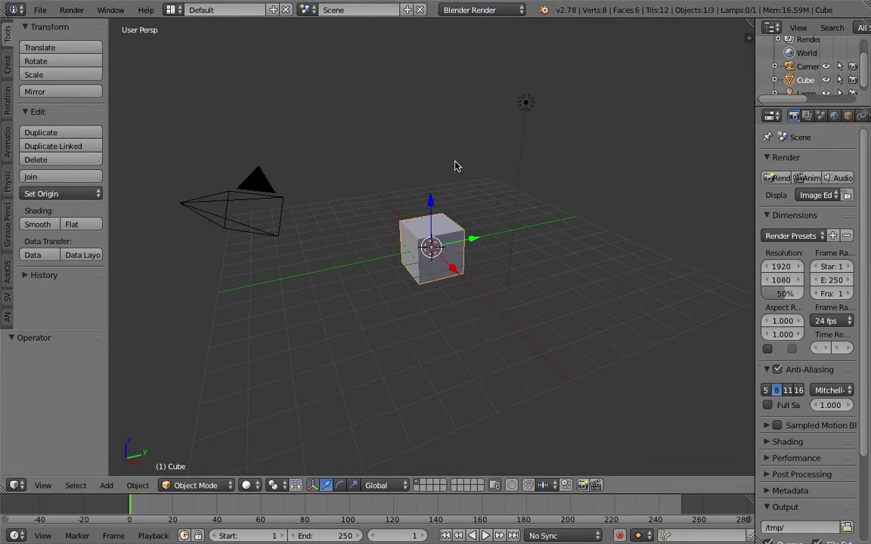
middle_drag(411, 194, 567, 173)
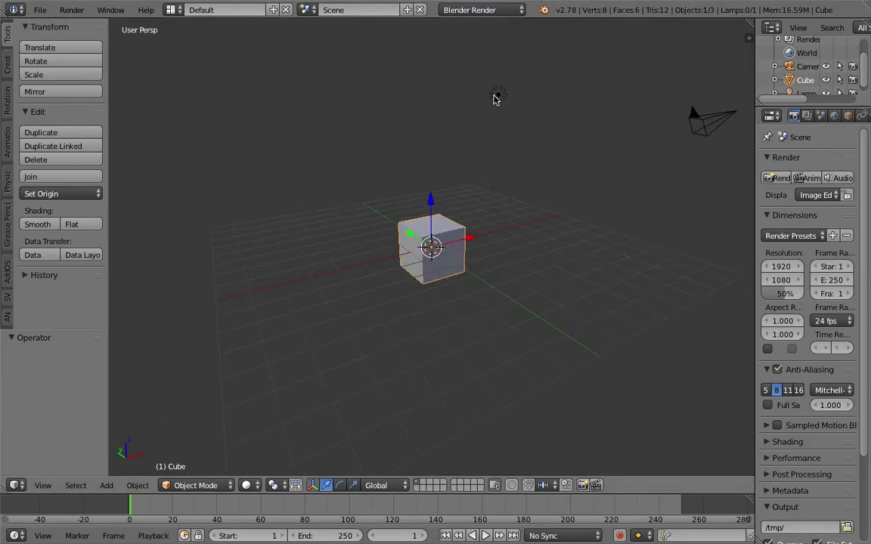
right_click(496, 96)
shift+right_click(685, 120)
key(m)
click(768, 138)
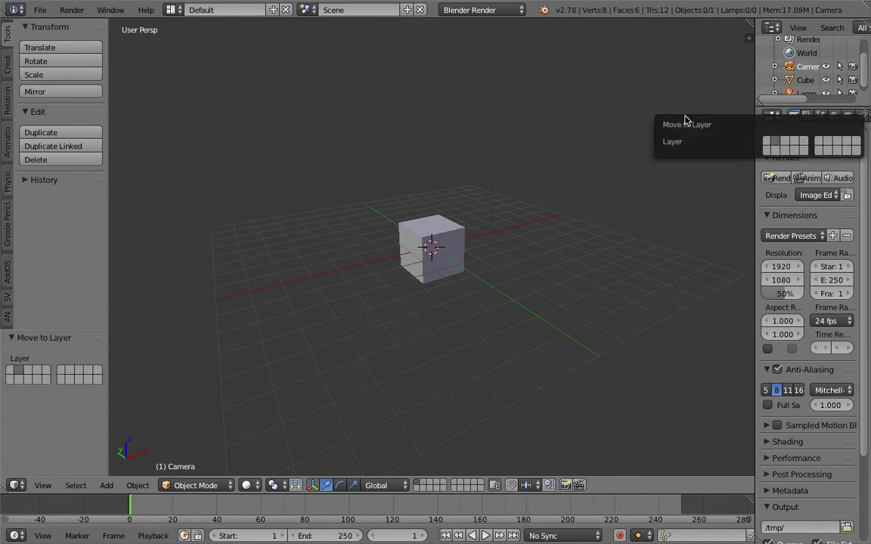
Delete the default cube from the scene
right_click(423, 236)
key(x)
click(423, 233)
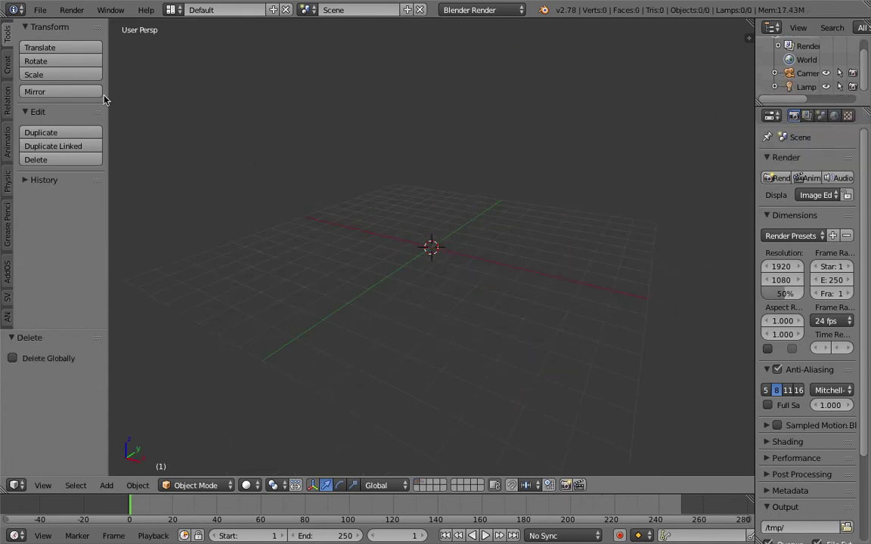
Search the add-ons in the user preferences for "sapli", check the Sapling Tree Gen details, and close the preferences
click(45, 11)
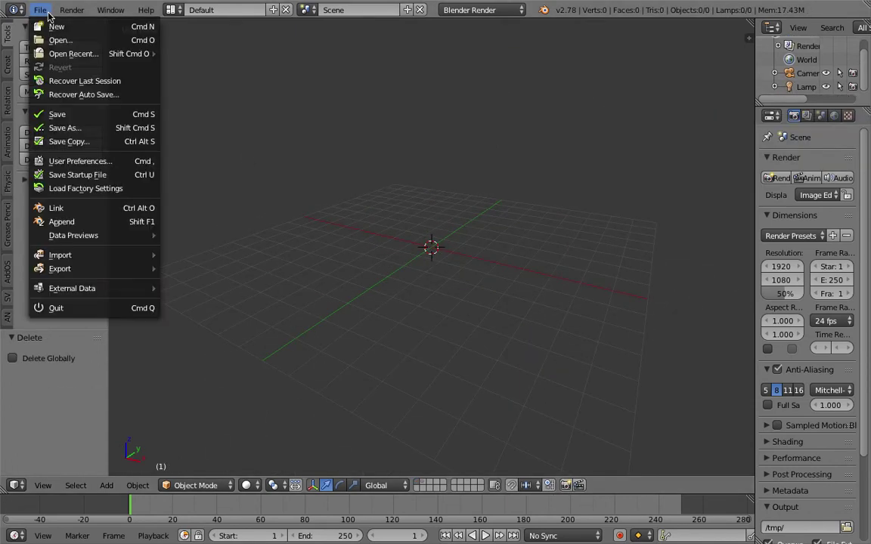
click(101, 163)
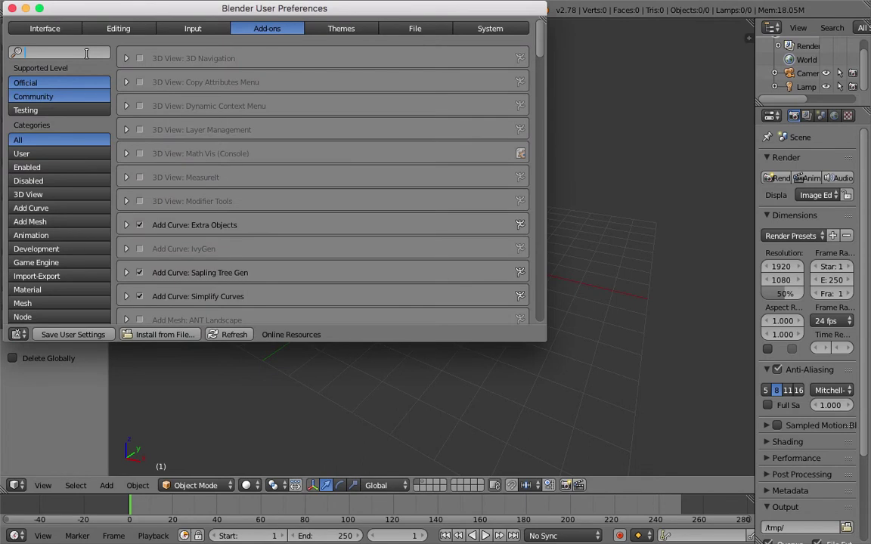
text(sapli)
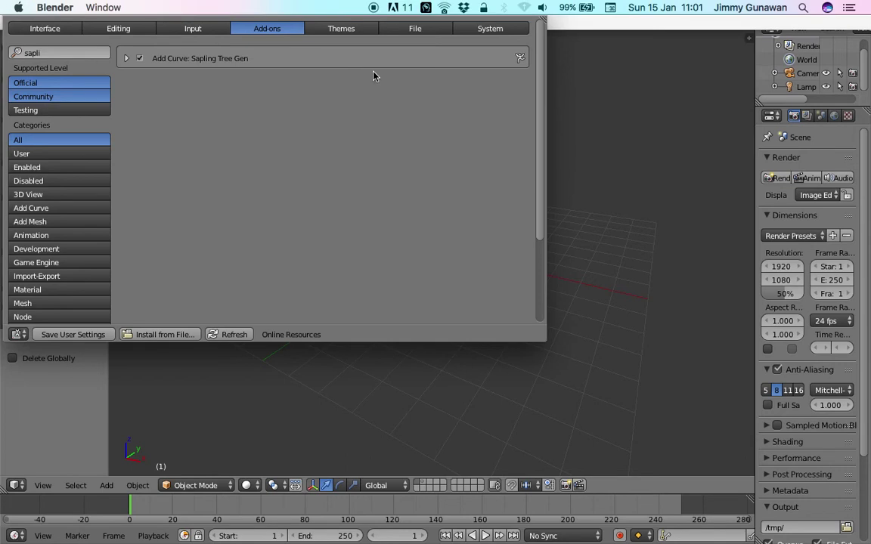
drag(263, 8, 396, 76)
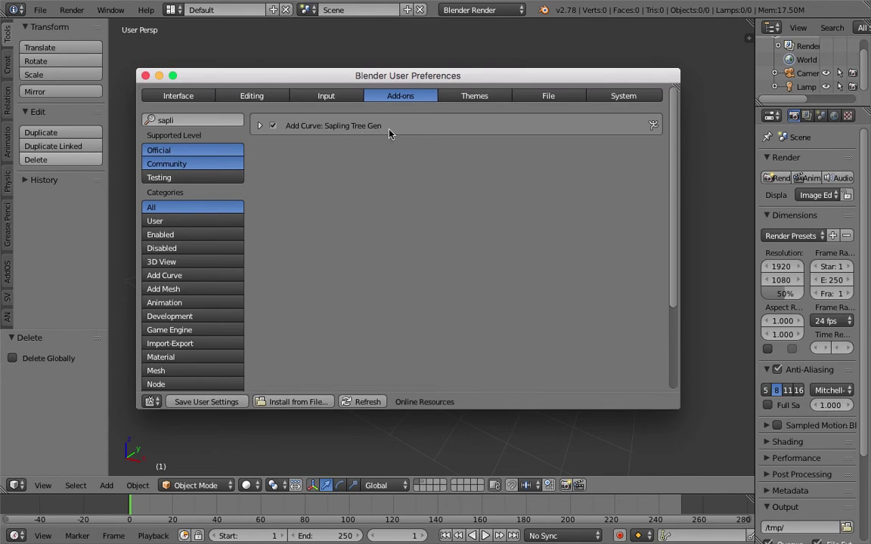
click(260, 125)
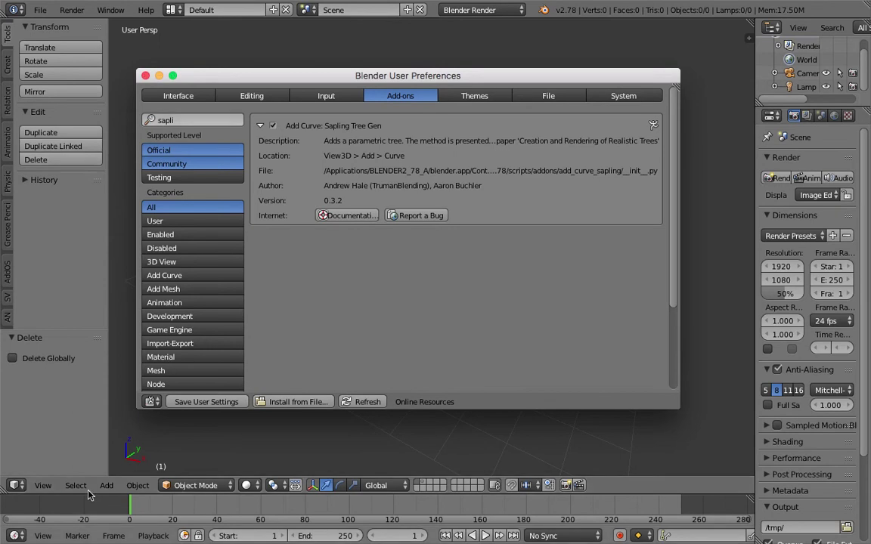
click(145, 77)
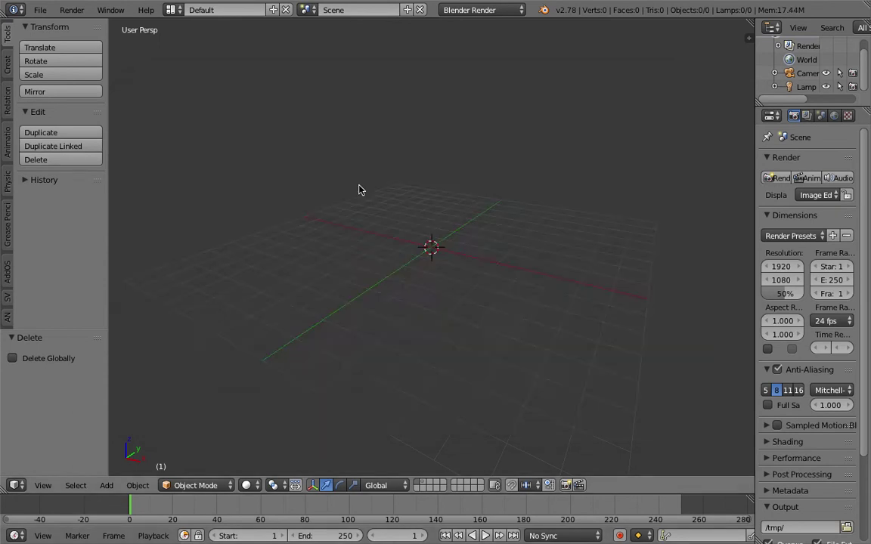
Search the operators for "saplin" and add a tree with Sapling: Add Tree
key(space)
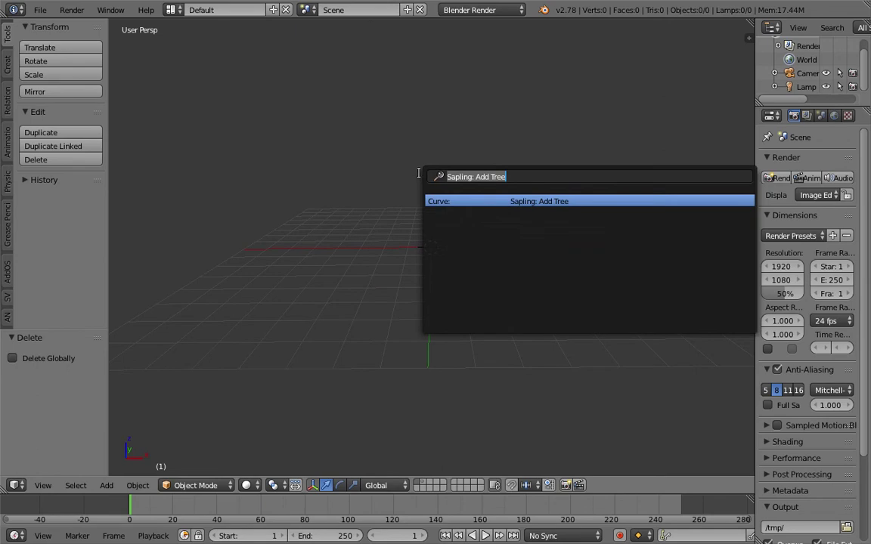
text(saplin)
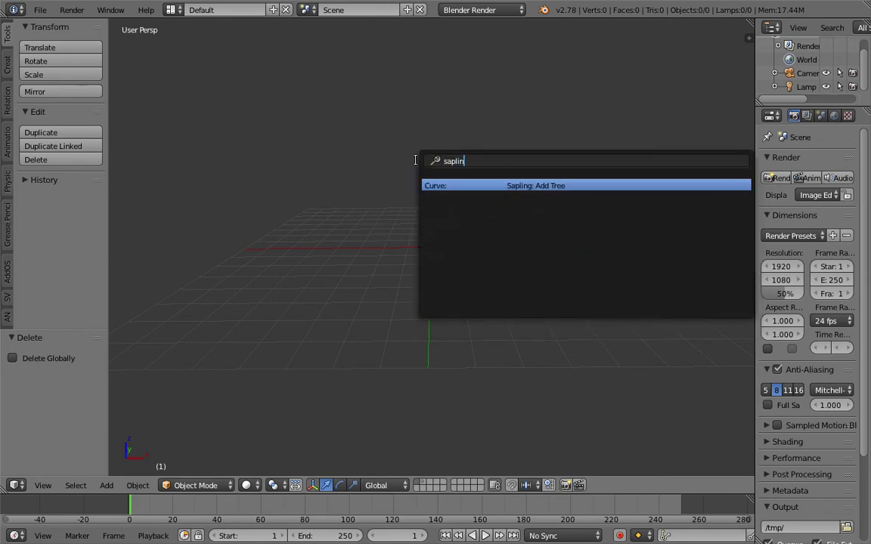
click(472, 187)
middle_drag(405, 181, 451, 138)
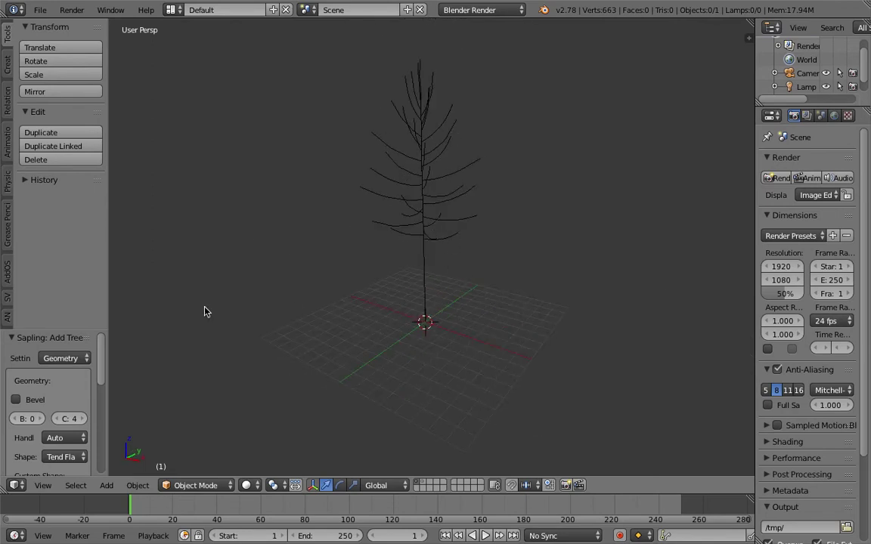
Widen and heighten the Sapling settings area and load a preset with drooping, beveled branches for the tree
drag(90, 330, 224, 252)
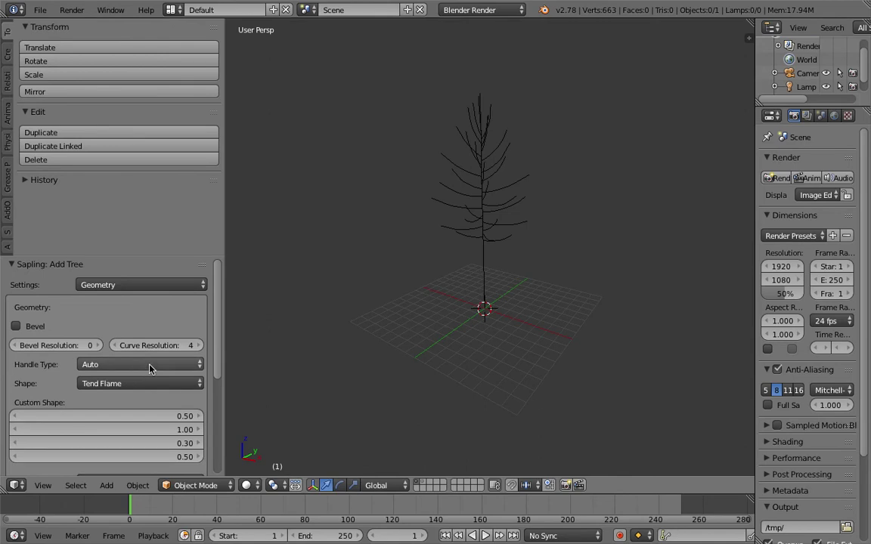
scroll(152, 362, down, 6)
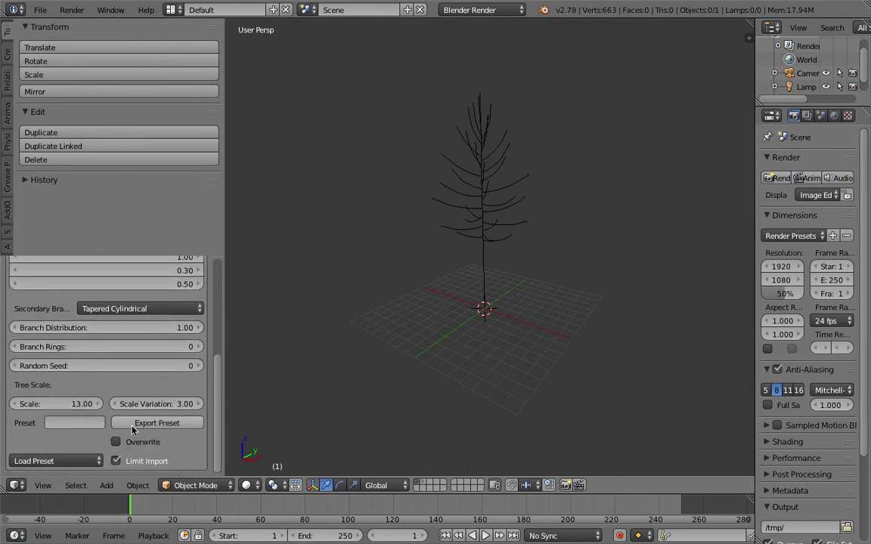
click(95, 461)
click(93, 446)
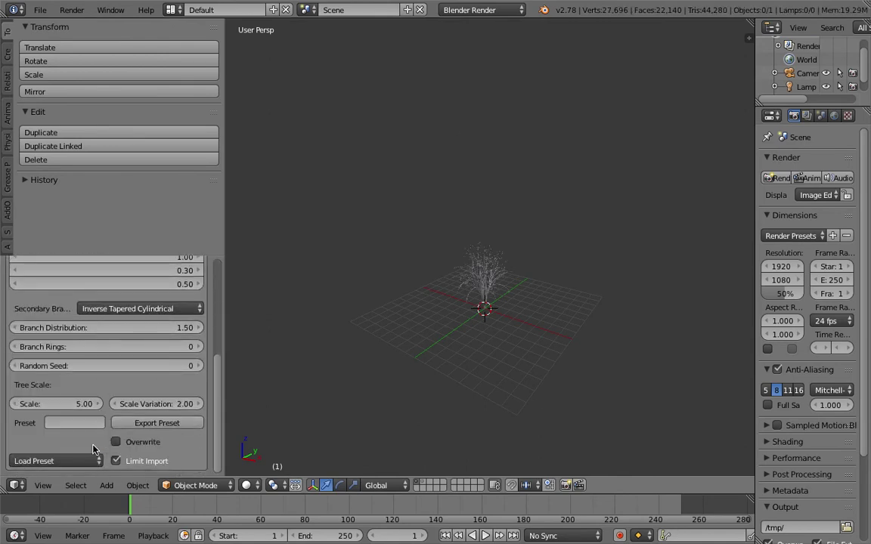
Examine the preset tree's trunk and branches from several sides, up close and from farther away
scroll(445, 344, up, 8)
middle_drag(445, 344, 512, 259)
scroll(495, 242, down, 5)
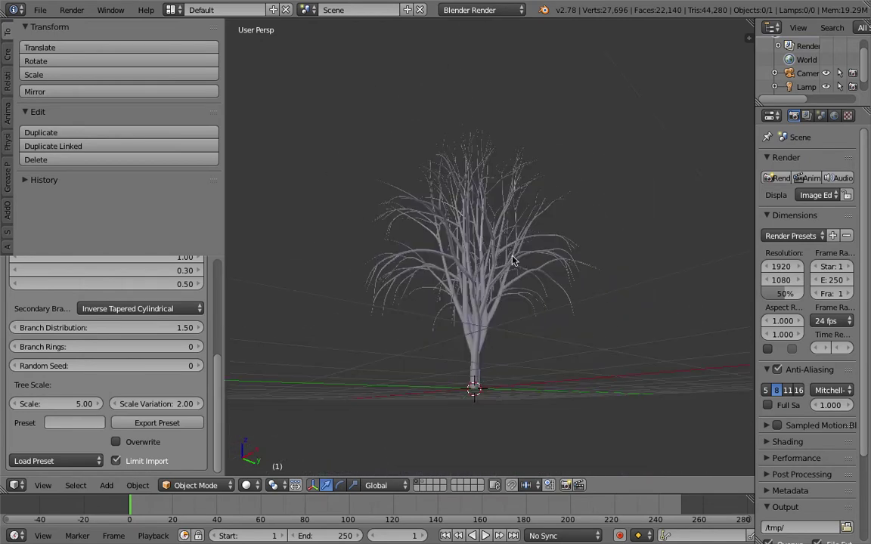
scroll(532, 270, up, 4)
middle_drag(474, 334, 530, 325)
scroll(594, 264, down, 4)
middle_drag(602, 306, 454, 213)
scroll(591, 270, up, 3)
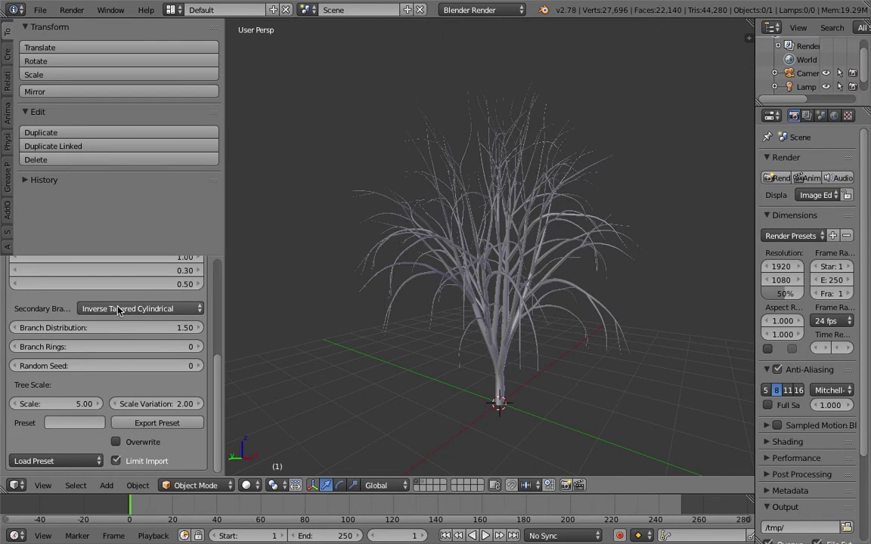
Switch the Sapling settings to Leaves and turn on Show Leaves for the tree
scroll(119, 364, up, 5)
scroll(119, 364, up, 1)
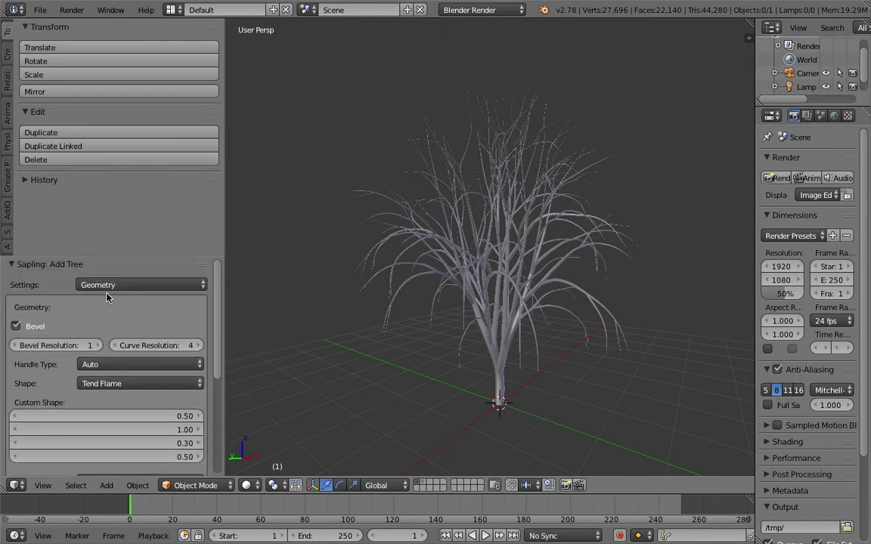
click(106, 285)
click(110, 194)
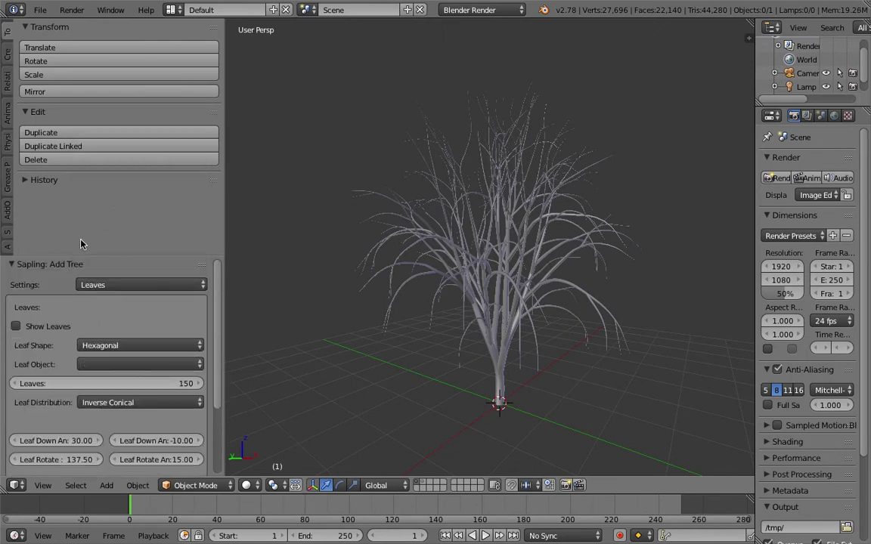
click(16, 325)
middle_drag(492, 311, 511, 316)
Enlarge the outliner area and select the tree's branches and its leaves separately in the 3D view
right_click(502, 350)
middle_drag(502, 350, 513, 311)
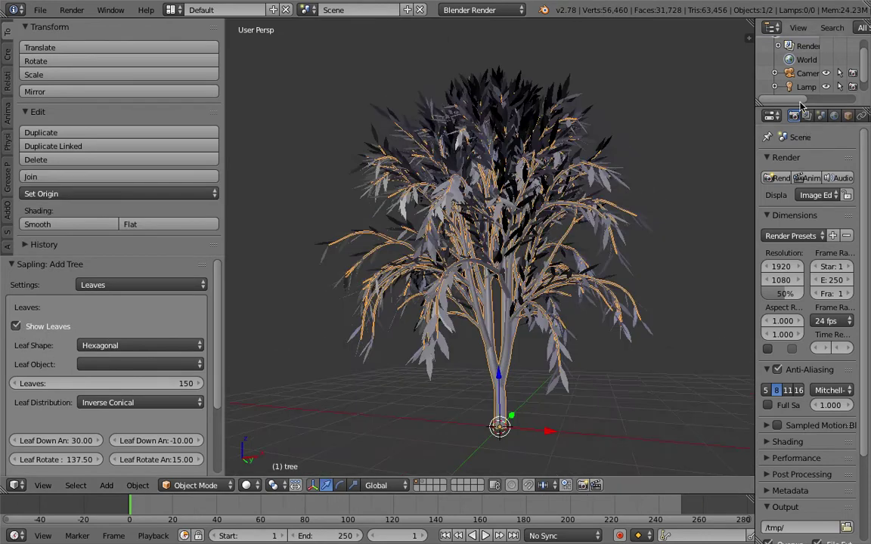
drag(755, 83, 764, 175)
right_click(552, 151)
middle_drag(495, 109, 597, 111)
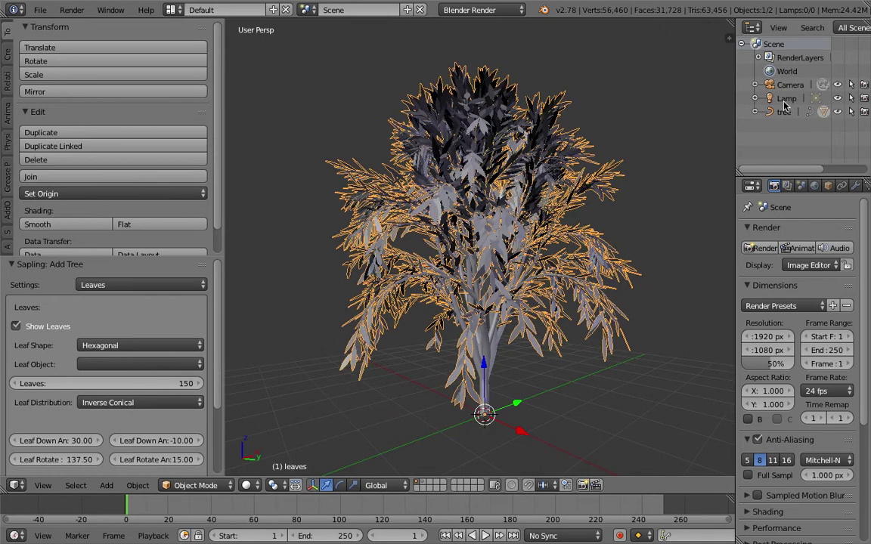
Compare the tree and leaves objects by selecting the tree in the outliner and the leaves in the 3D view
click(784, 101)
click(784, 112)
click(784, 101)
click(783, 112)
middle_drag(627, 162, 541, 166)
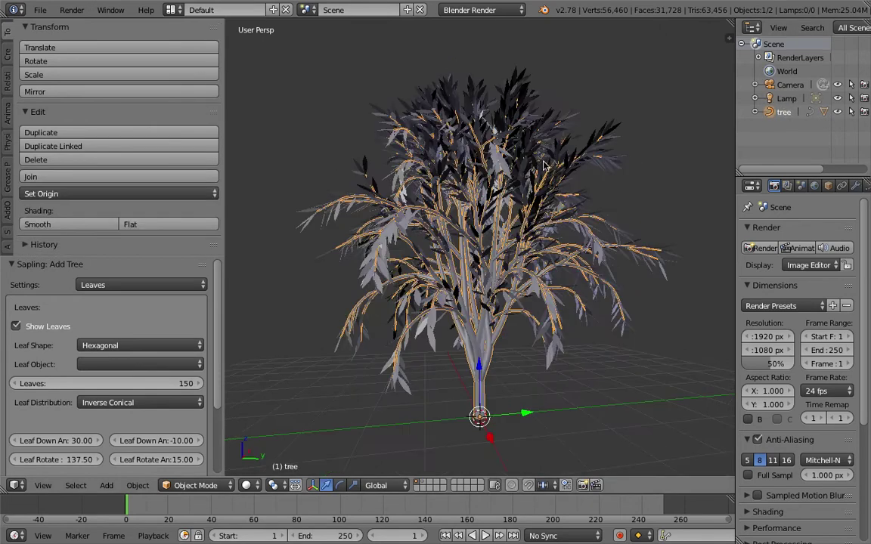
right_click(539, 146)
middle_drag(592, 176, 784, 112)
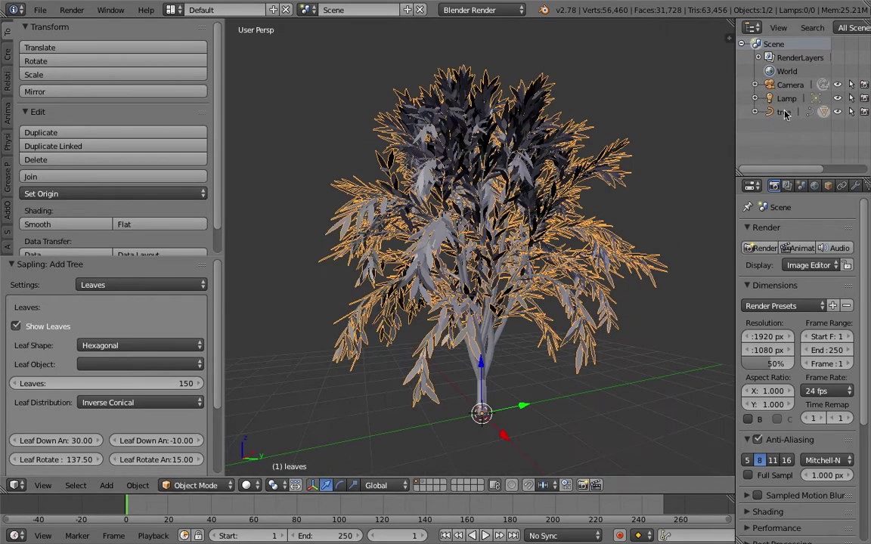
Expand the tree in the outliner, pick its leaves object and curve data, and return to Object Mode
click(784, 112)
click(755, 112)
click(793, 139)
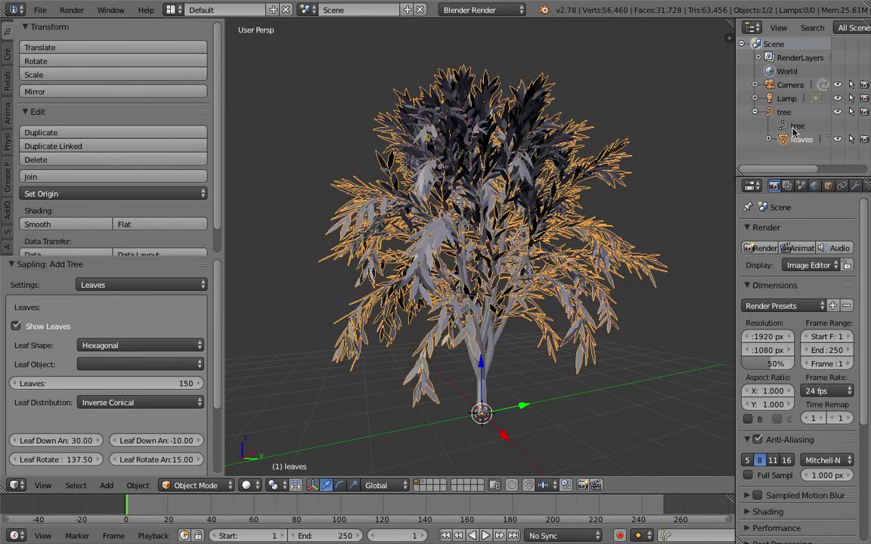
click(793, 128)
middle_drag(601, 169, 627, 175)
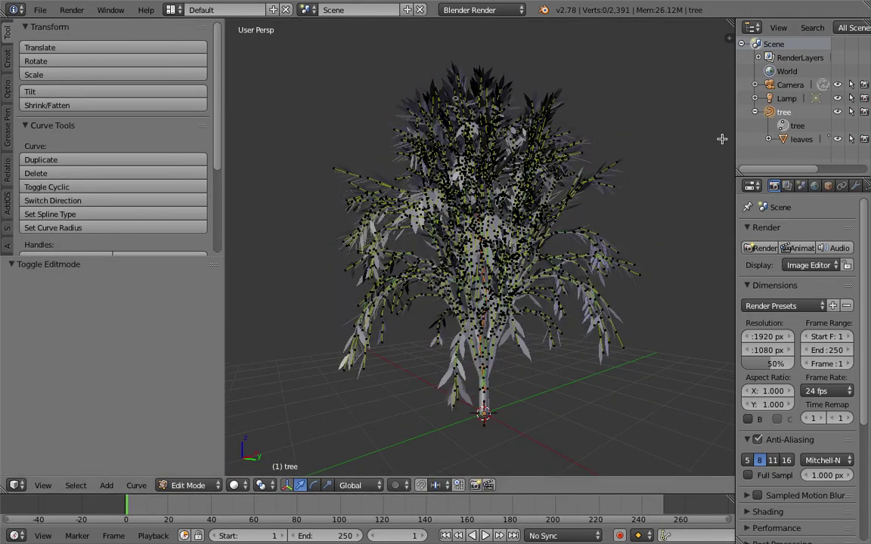
key(Tab)
Select the tree curve in the outliner and make the leaves mesh the selected object instead
click(786, 113)
middle_drag(685, 122, 563, 200)
right_click(532, 208)
middle_drag(486, 209, 406, 173)
Save the project as sapling_AN_001.blend in the Desktop folder
click(41, 10)
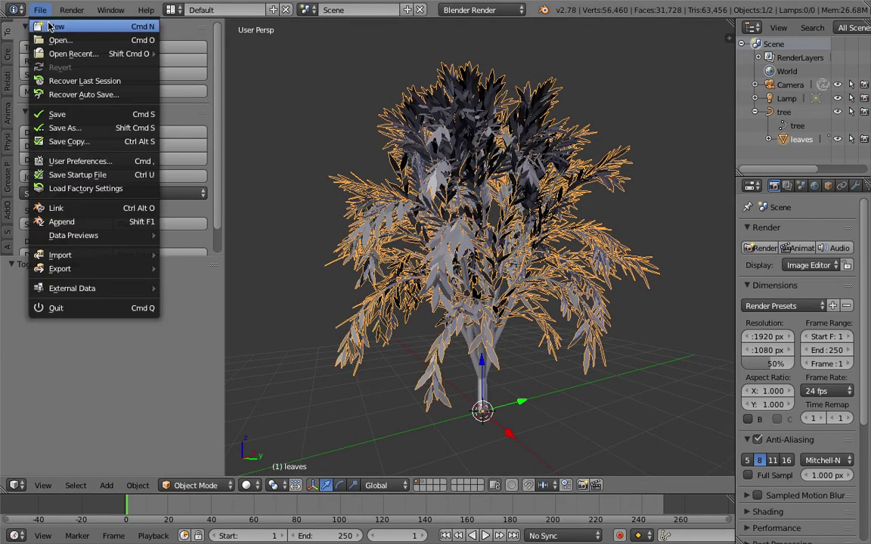
click(46, 129)
click(240, 60)
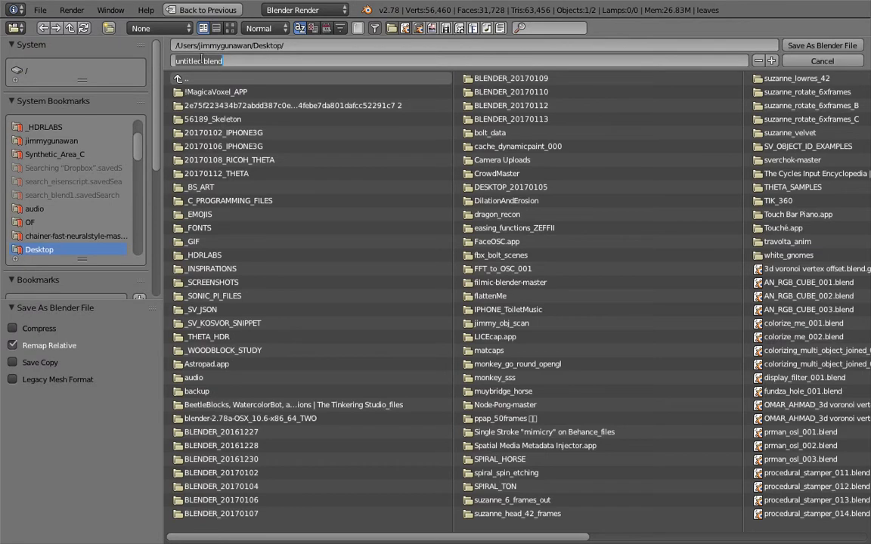
text(sapling_AN_001)
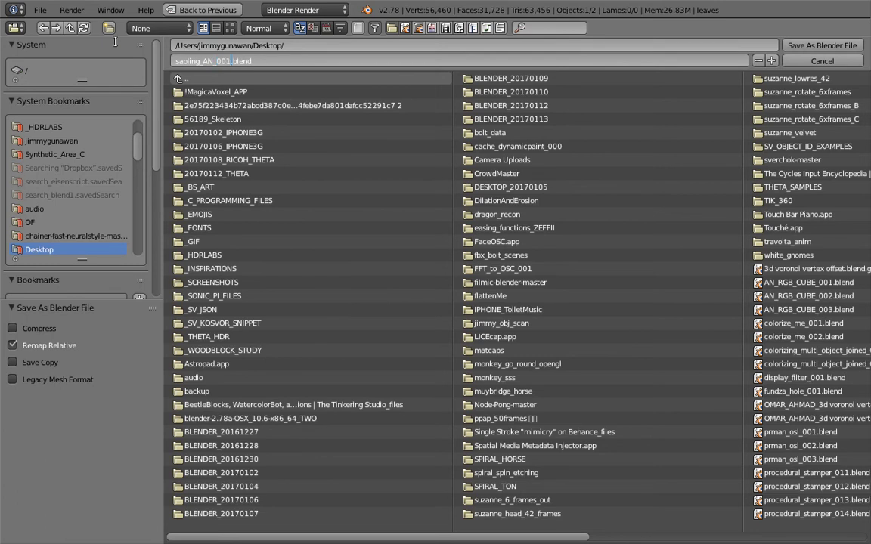
key(Return)
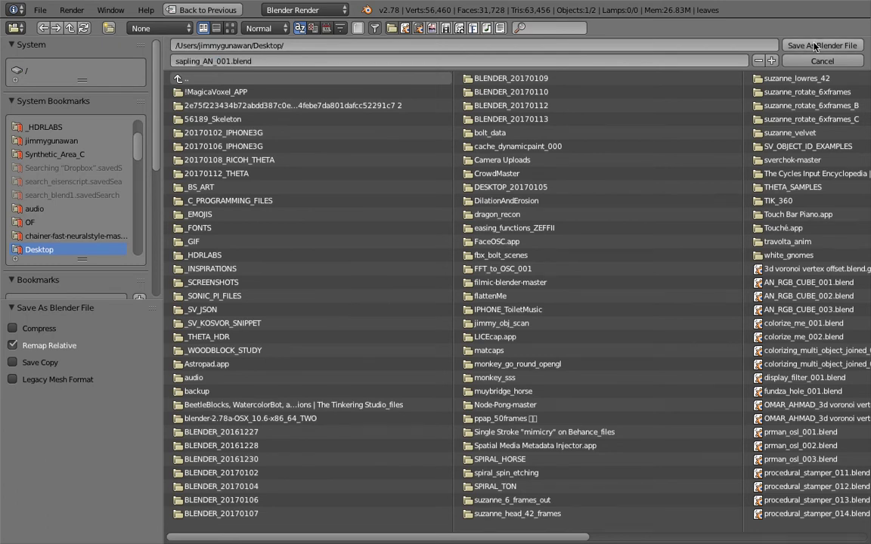
click(814, 47)
Hide the tool shelf beside the 3D view to give the tree more room
drag(225, 85, 6, 97)
scroll(417, 173, down, 3)
middle_drag(417, 174, 421, 196)
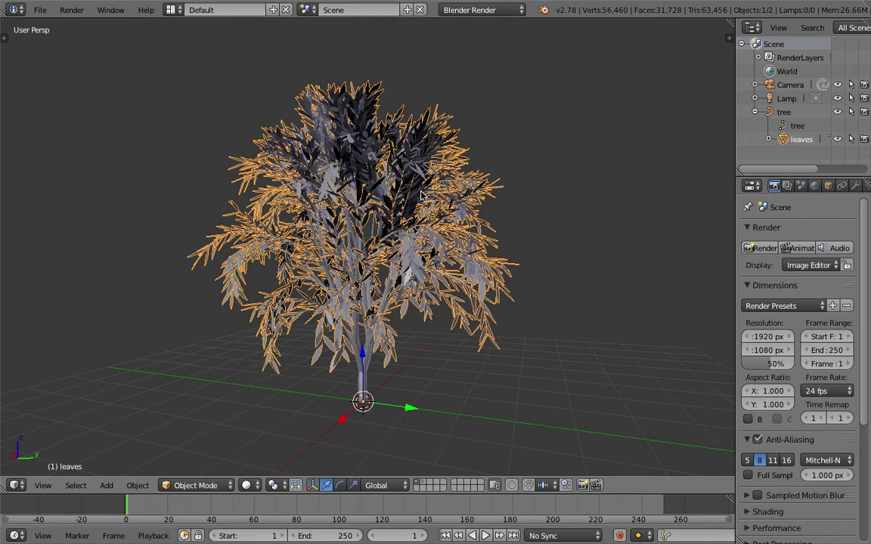
middle_drag(421, 196, 414, 243)
key(g)
right_click(392, 182)
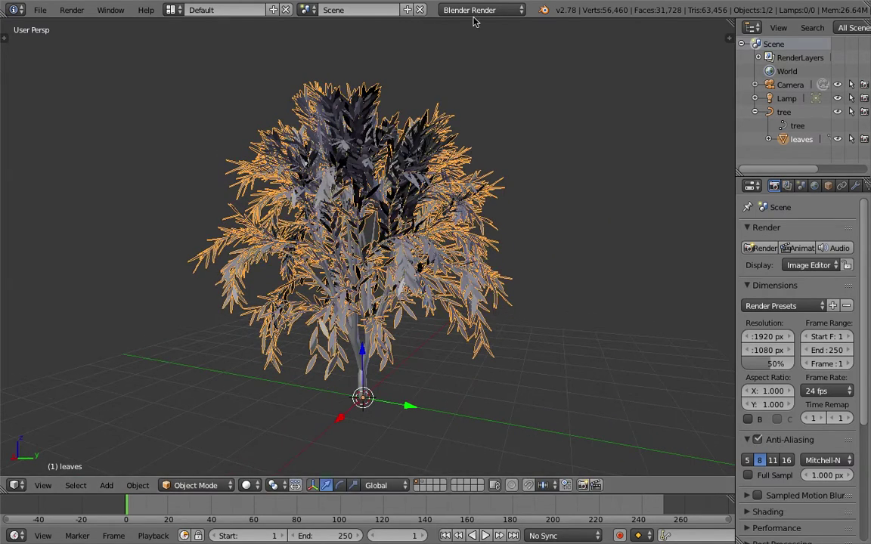
Switch the render engine to Cycles Render and save over the existing file
click(475, 10)
click(475, 57)
middle_drag(412, 155, 401, 170)
middle_drag(406, 254, 402, 276)
key(ctrl+s)
click(436, 245)
Select the tree and reselect the leaves object in the 3D view, saving the file again
scroll(409, 271, up, 7)
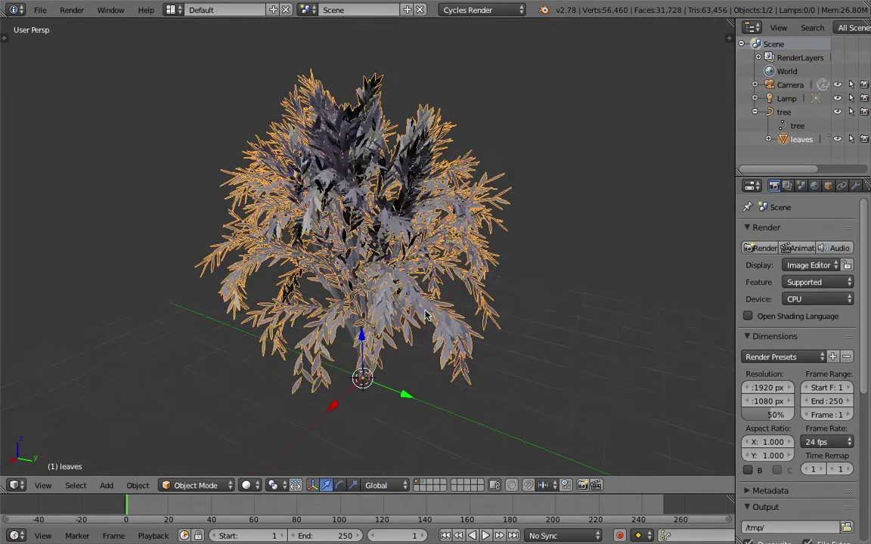
scroll(437, 278, down, 4)
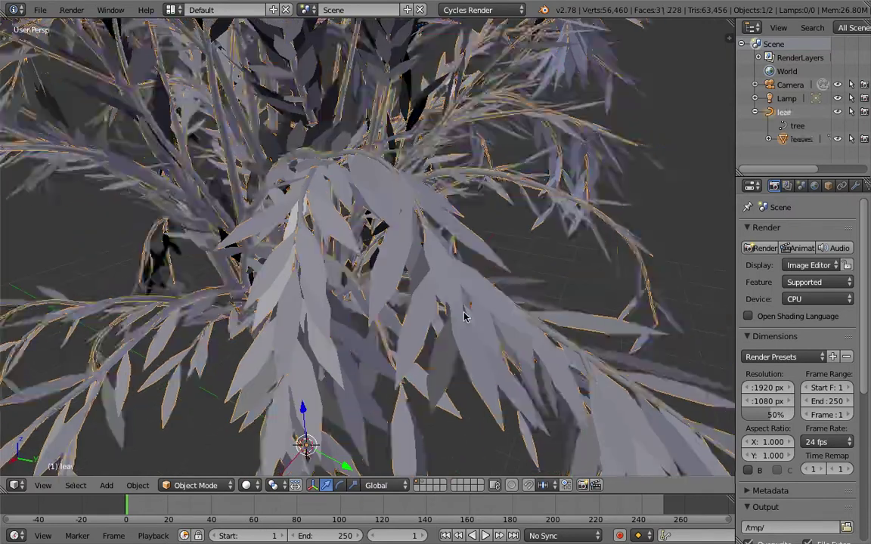
right_click(463, 313)
scroll(408, 265, down, 1)
right_click(391, 236)
scroll(391, 236, down, 3)
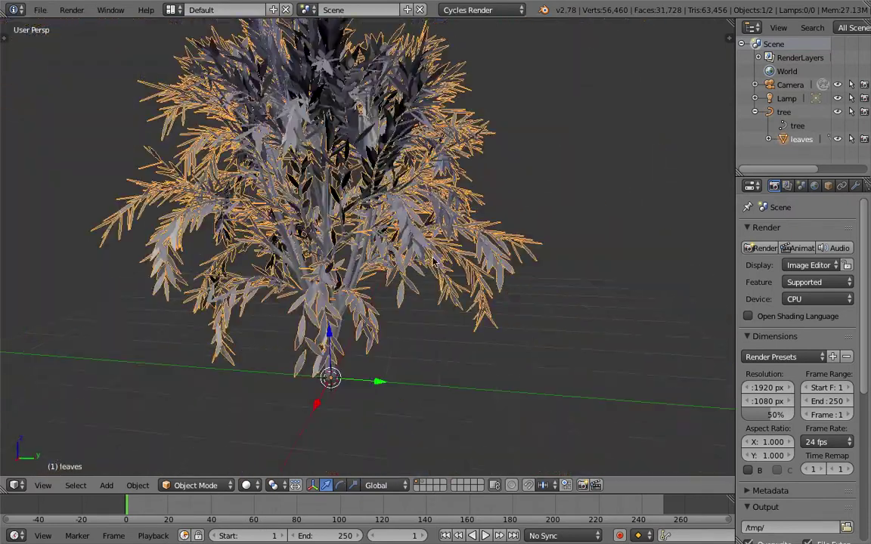
key(ctrl+s)
click(386, 259)
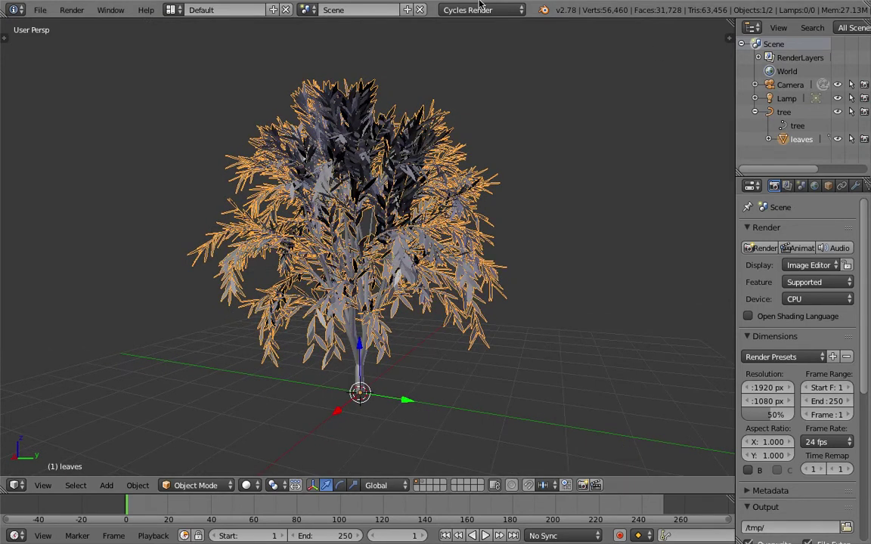
Switch to the Compositing screen layout and make its node editor shorter, showing material shader nodes
click(173, 9)
click(191, 60)
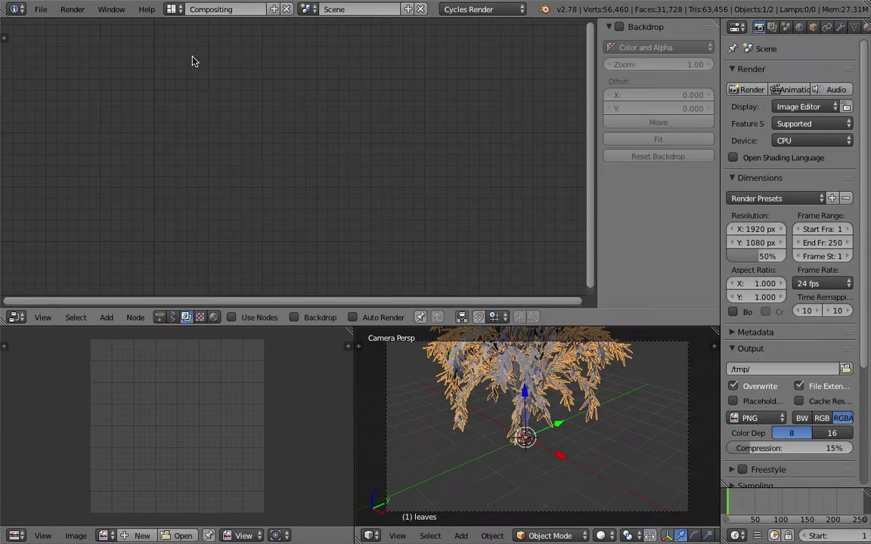
drag(189, 326, 196, 261)
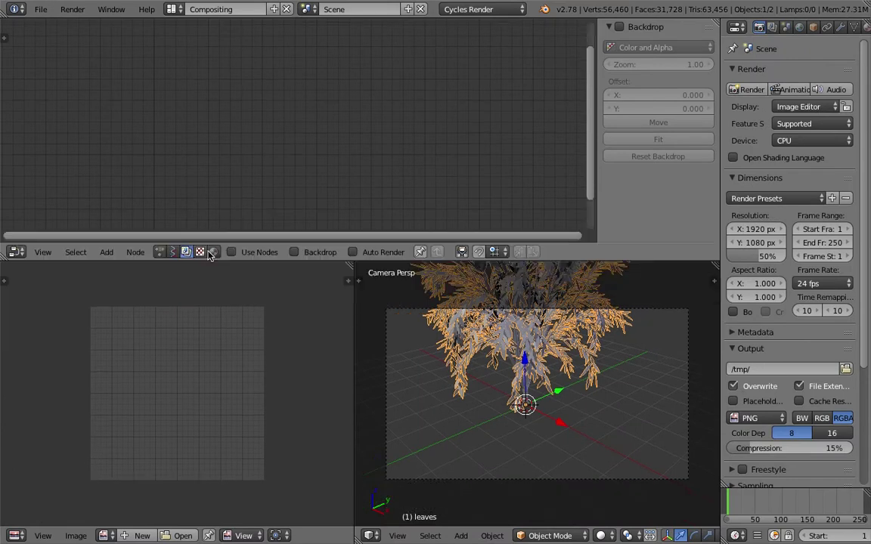
click(213, 252)
scroll(564, 373, down, 2)
middle_drag(569, 393, 555, 449)
scroll(556, 448, up, 2)
scroll(846, 32, down, 2)
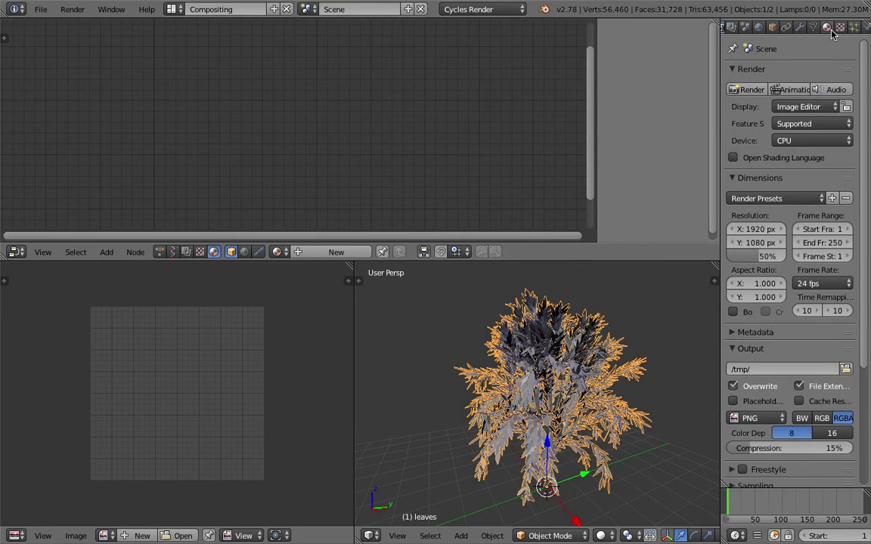
middle_drag(607, 325, 556, 323)
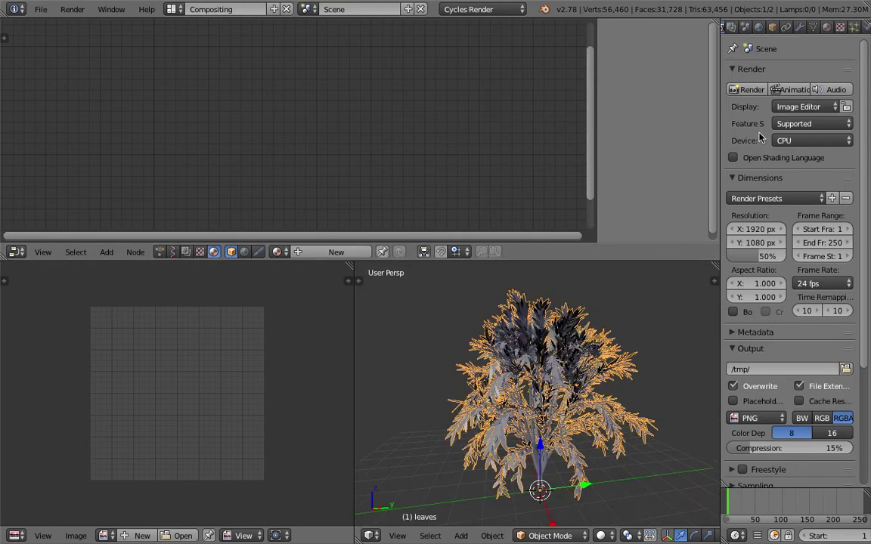
Create a new material for the leaves and move its Diffuse BSDF node closer to Material Output, saving the file
click(826, 28)
middle_drag(626, 331, 579, 367)
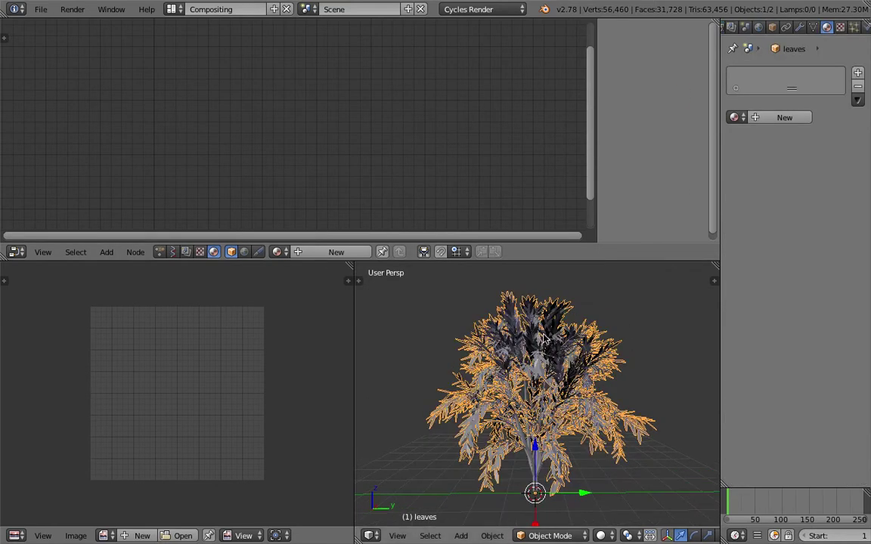
middle_drag(552, 330, 504, 311)
click(785, 117)
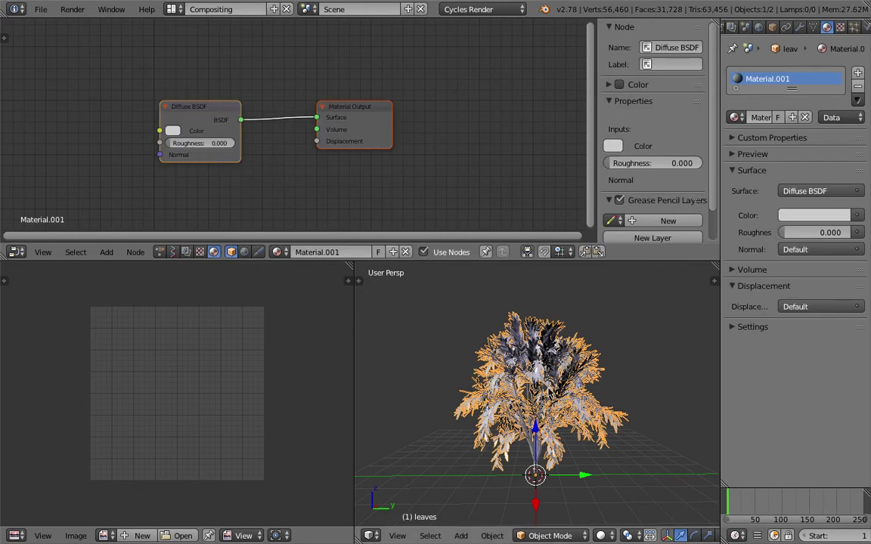
middle_drag(560, 398, 591, 397)
key(ctrl+s)
click(591, 396)
middle_drag(249, 166, 296, 157)
drag(253, 99, 285, 96)
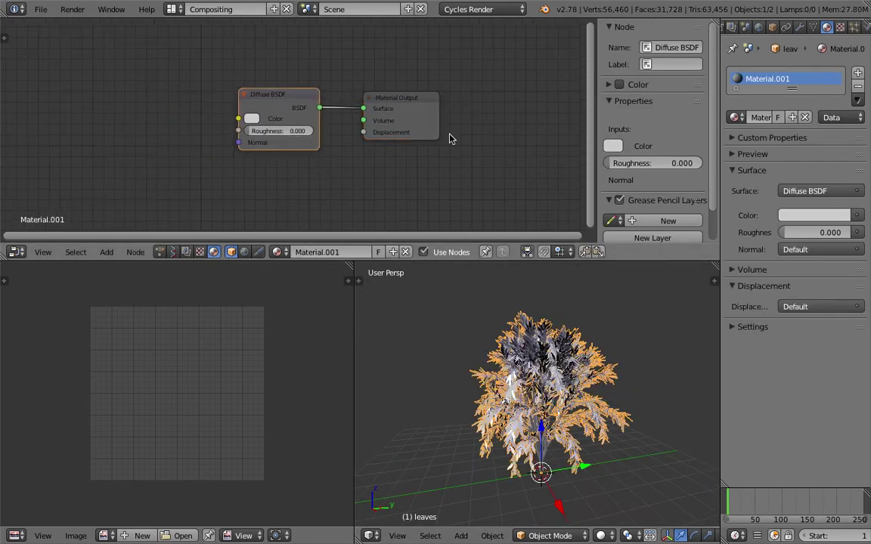
Set the world's background surface color to light grey, about 0.713 in red, green and blue
click(758, 27)
click(818, 146)
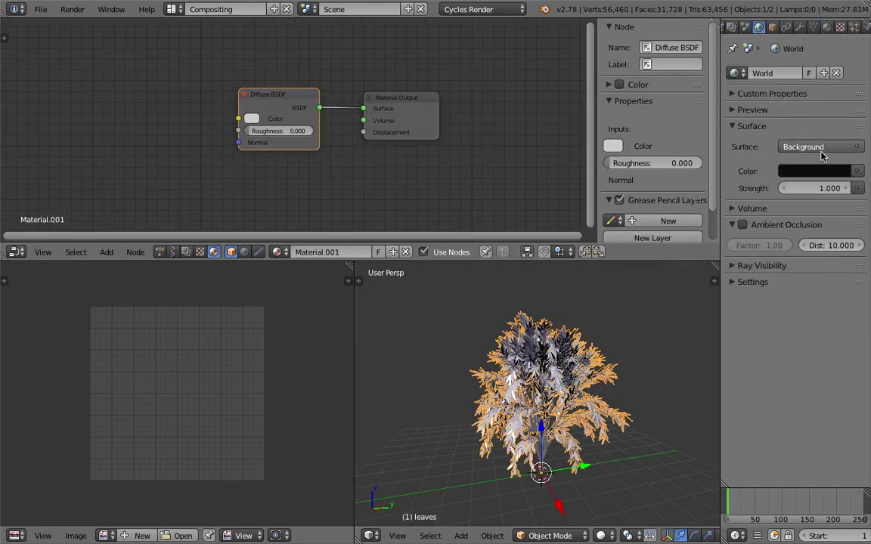
click(837, 169)
click(838, 213)
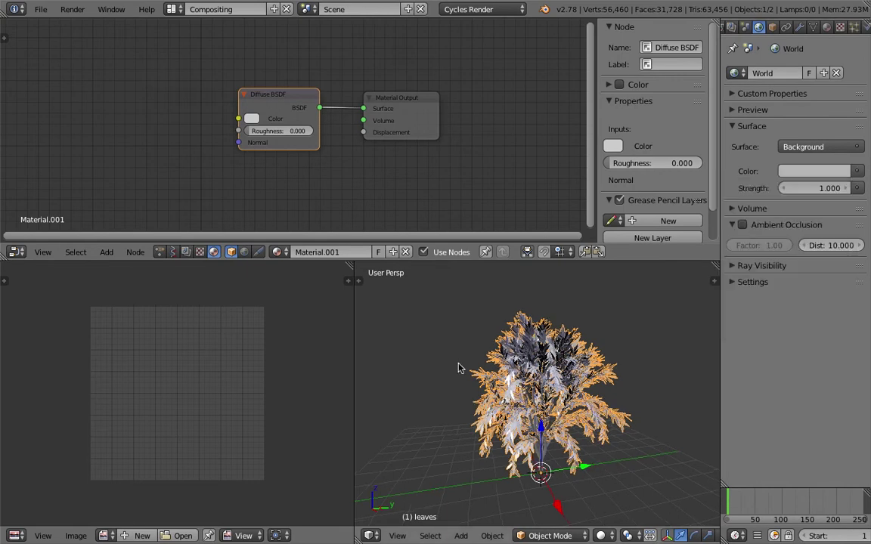
Widen the 3D view and set its viewport shading to Rendered
drag(355, 333, 275, 334)
middle_drag(533, 369, 511, 365)
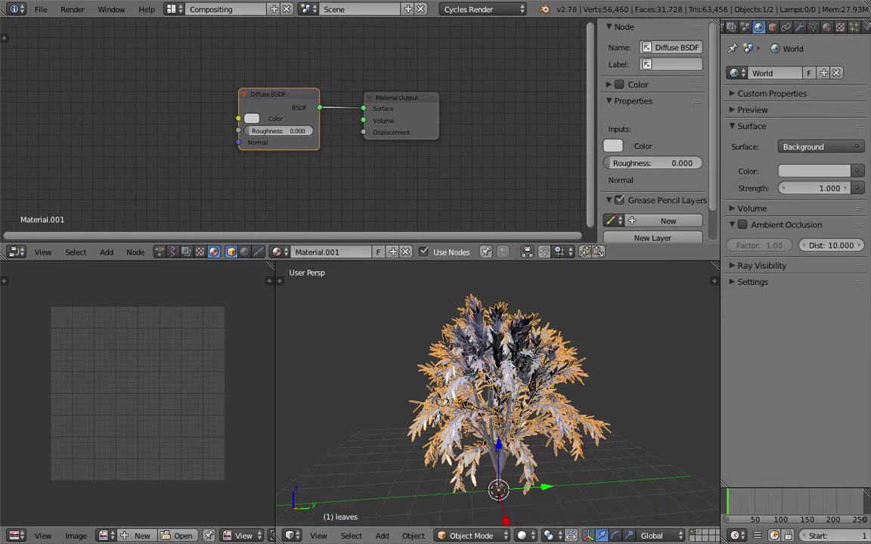
click(524, 536)
click(550, 446)
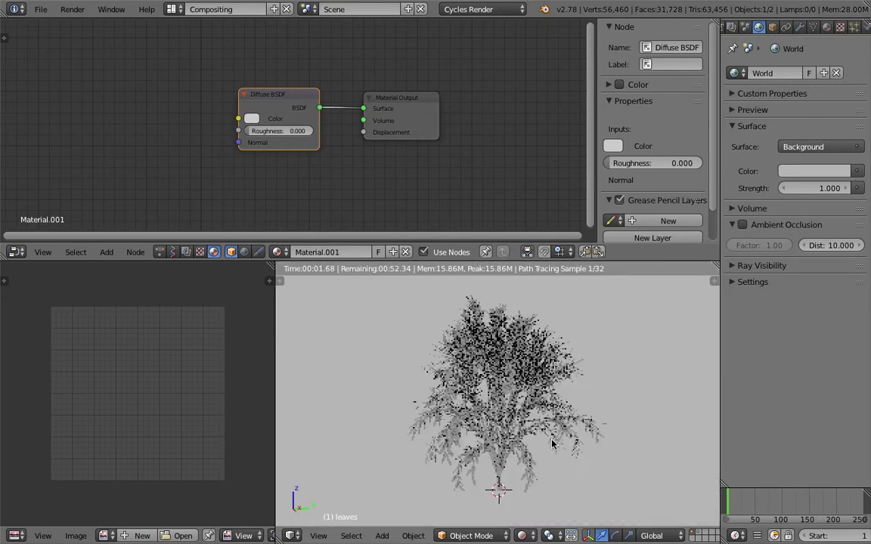
Change the leaves material's Diffuse BSDF color to a light green
click(251, 119)
click(287, 159)
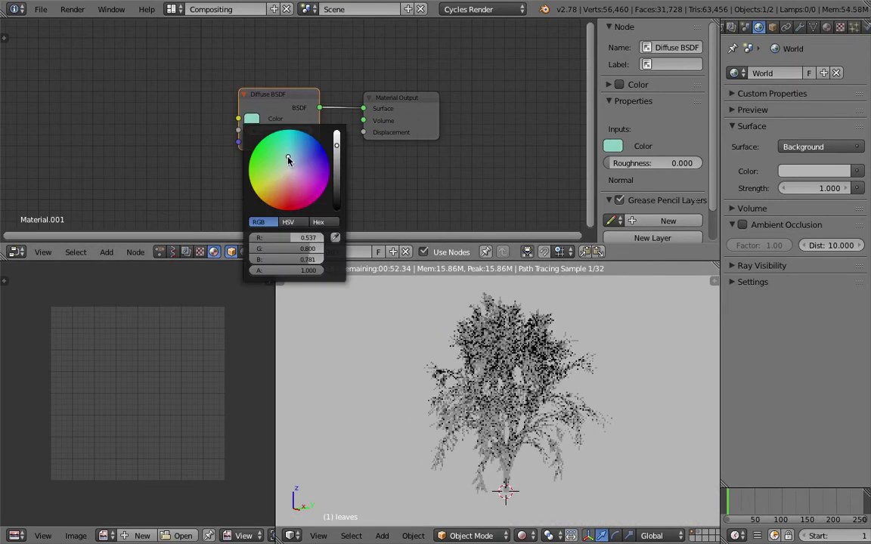
click(274, 163)
scroll(490, 340, up, 1)
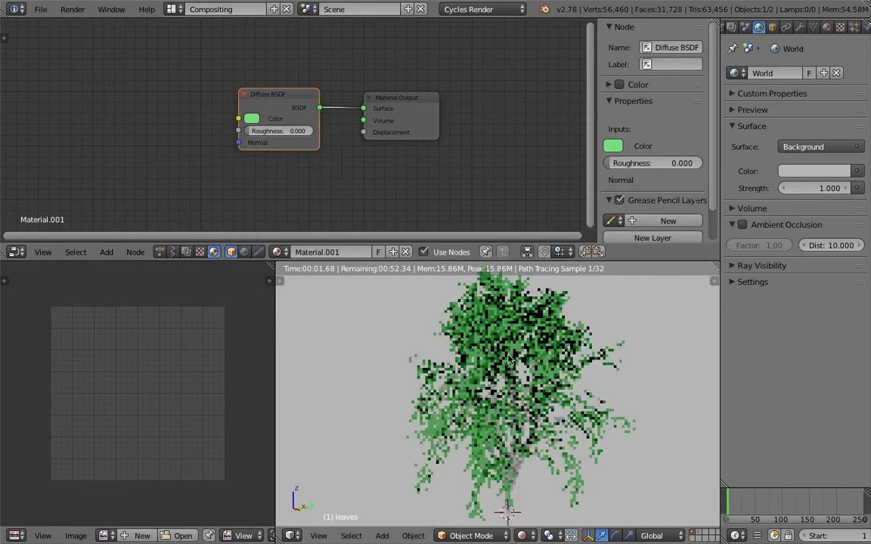
scroll(490, 341, up, 1)
ctrl+scroll(189, 147, left, 2)
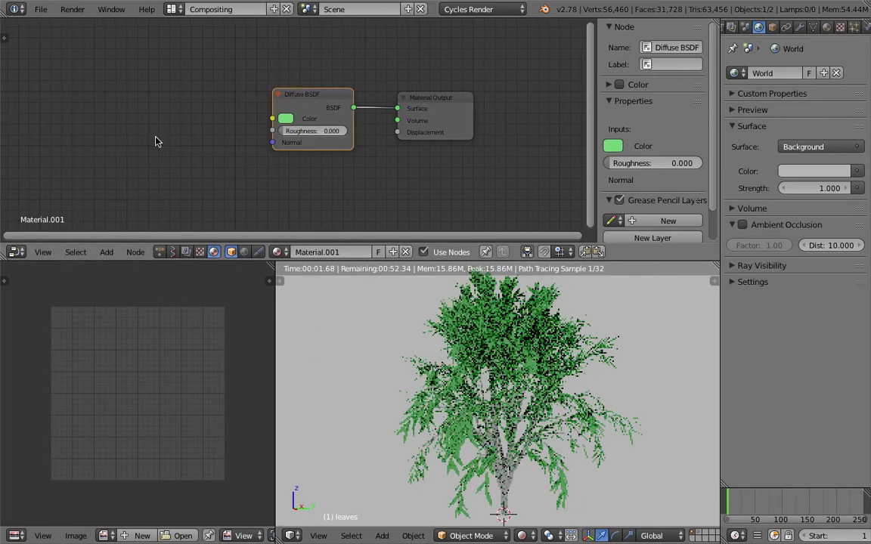
Add a Noise Texture node and connect its Color output to the Diffuse BSDF's Color input
key(shift+a)
click(155, 138)
text(noise)
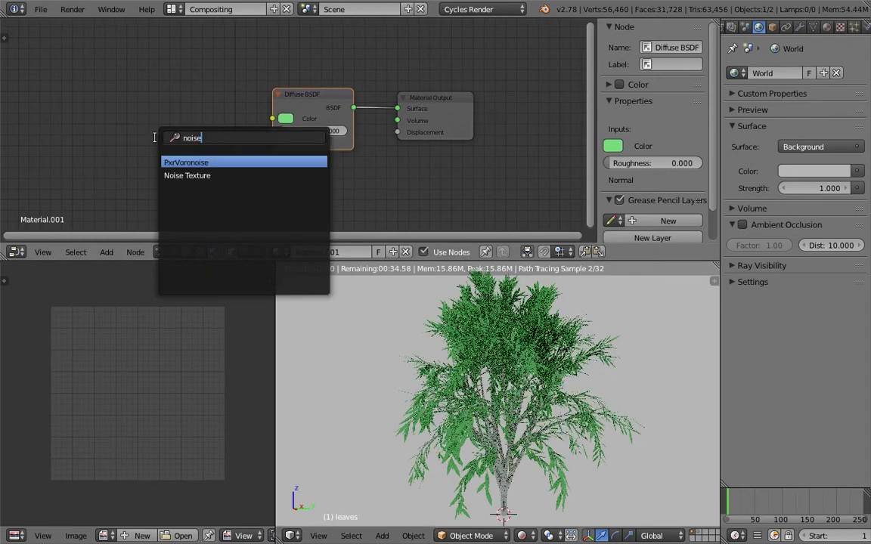
key(Down)
key(Return)
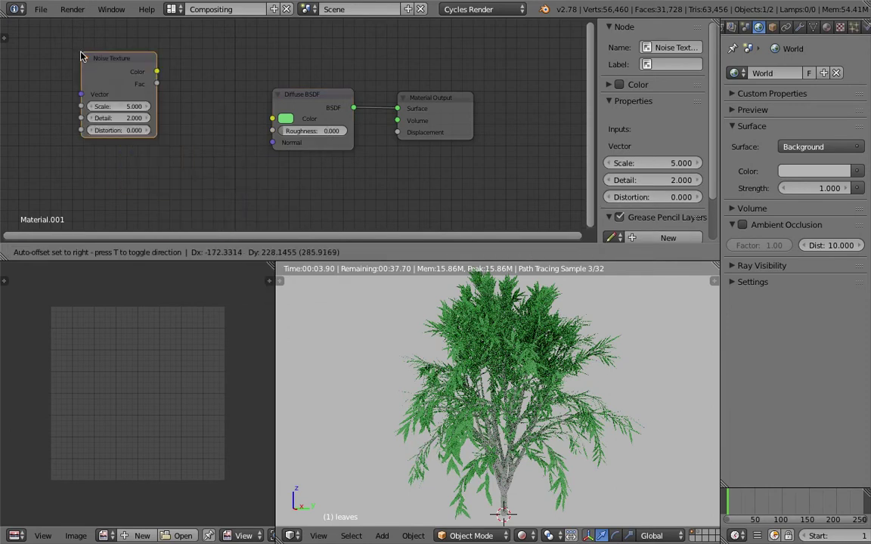
click(161, 98)
drag(156, 71, 272, 118)
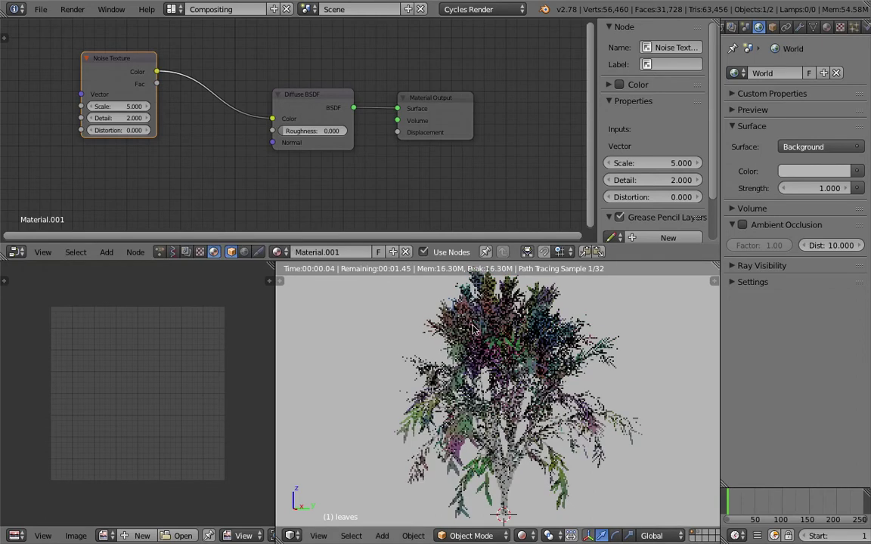
Make the 3D view taller and brighten the world background color to near white
middle_drag(571, 383, 571, 258)
drag(571, 259, 571, 216)
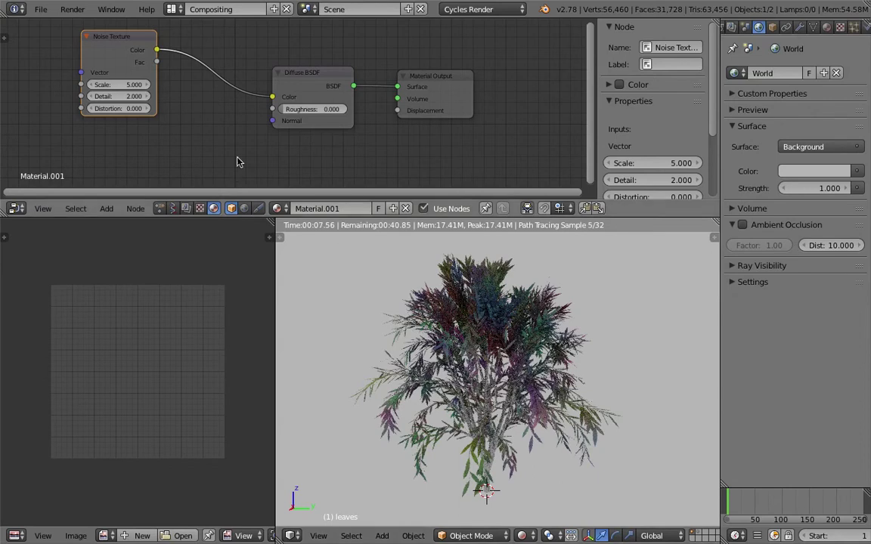
click(831, 171)
click(818, 176)
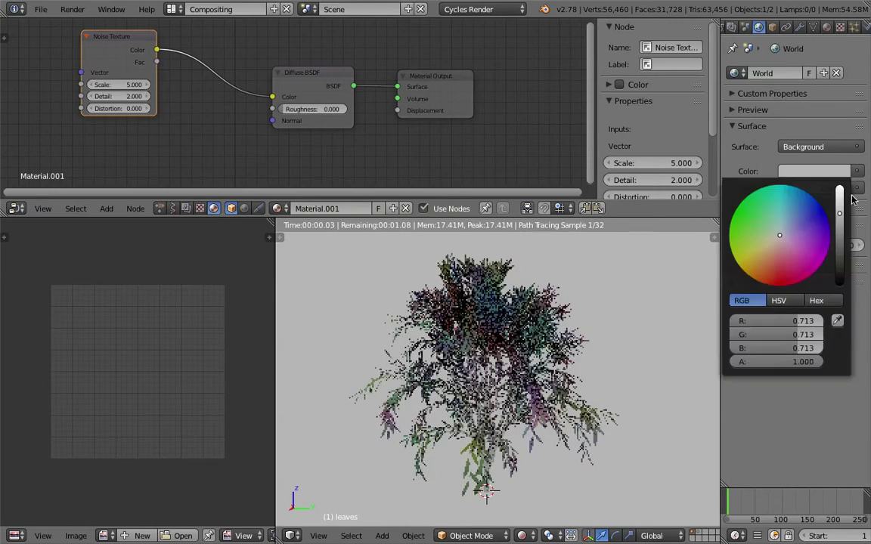
drag(839, 214, 839, 190)
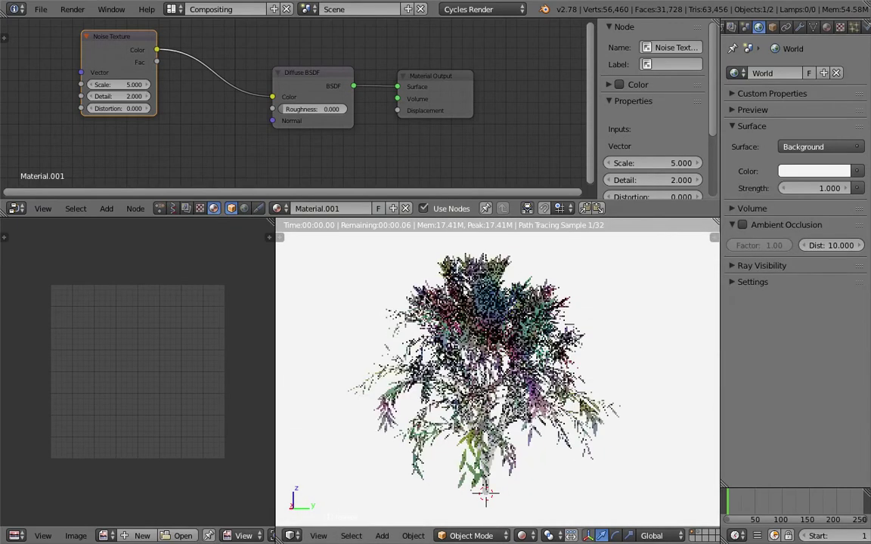
Move the Noise Texture node away from the Diffuse BSDF and add a ColorRamp node between them
middle_drag(149, 105, 183, 119)
drag(160, 68, 109, 67)
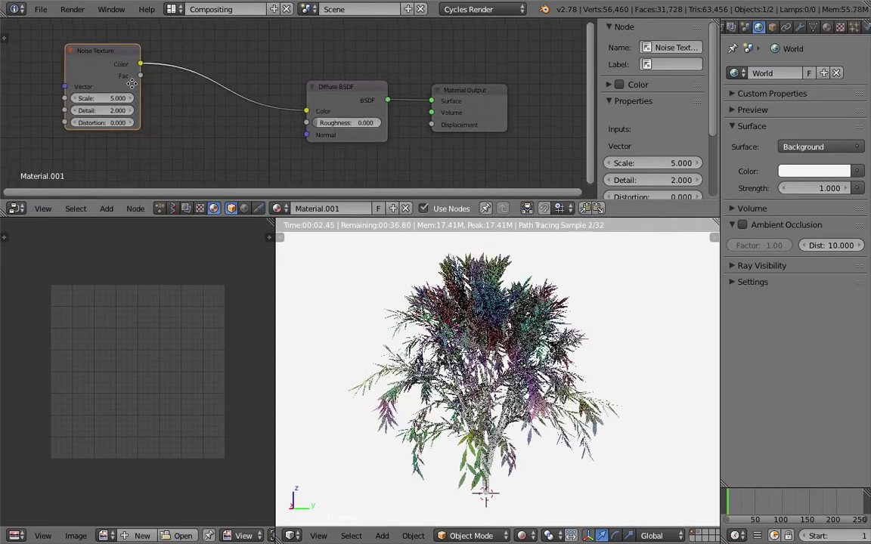
middle_drag(186, 123, 233, 107)
key(shift+a)
click(231, 107)
text(colo)
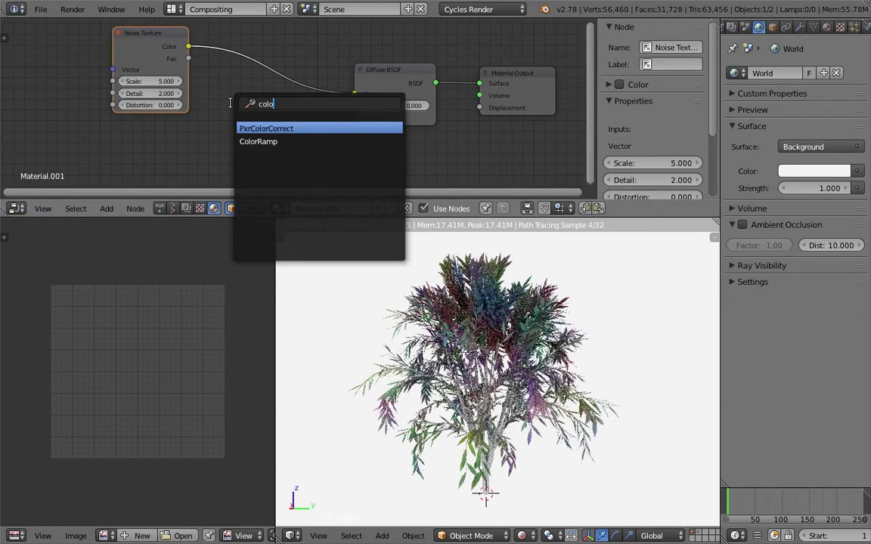
key(Down)
key(Return)
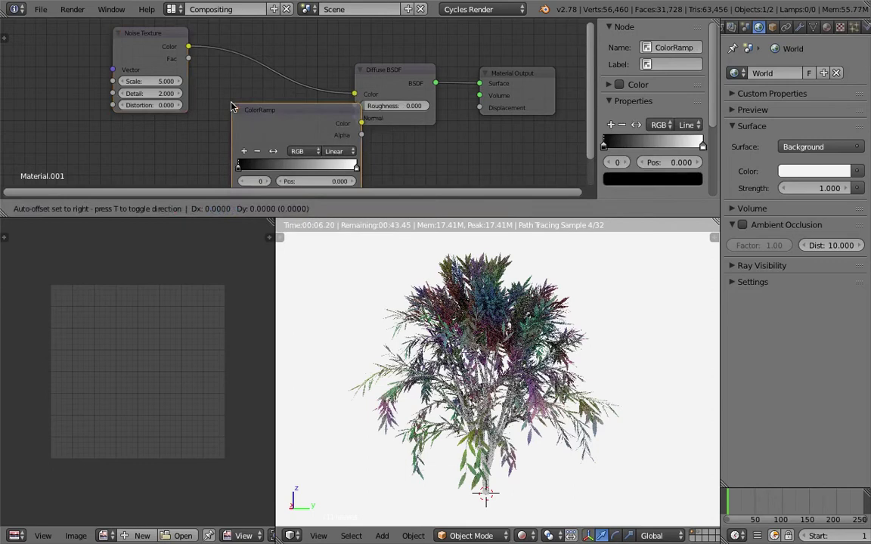
click(189, 106)
Connect the Noise Texture to the ColorRamp's Fac input and the ColorRamp's Color to the Diffuse BSDF's Color
scroll(189, 107, down, 1)
middle_drag(189, 106, 200, 91)
drag(180, 45, 216, 173)
drag(266, 112, 232, 111)
drag(292, 100, 357, 77)
scroll(252, 98, up, 1)
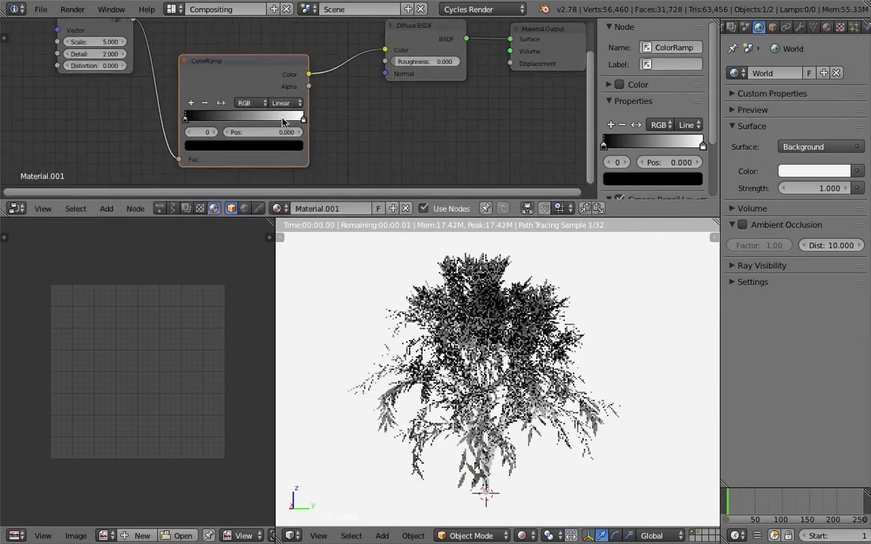
Move the ColorRamp's first color stop to position 0.036 and color it bright green
drag(185, 116, 199, 119)
click(194, 116)
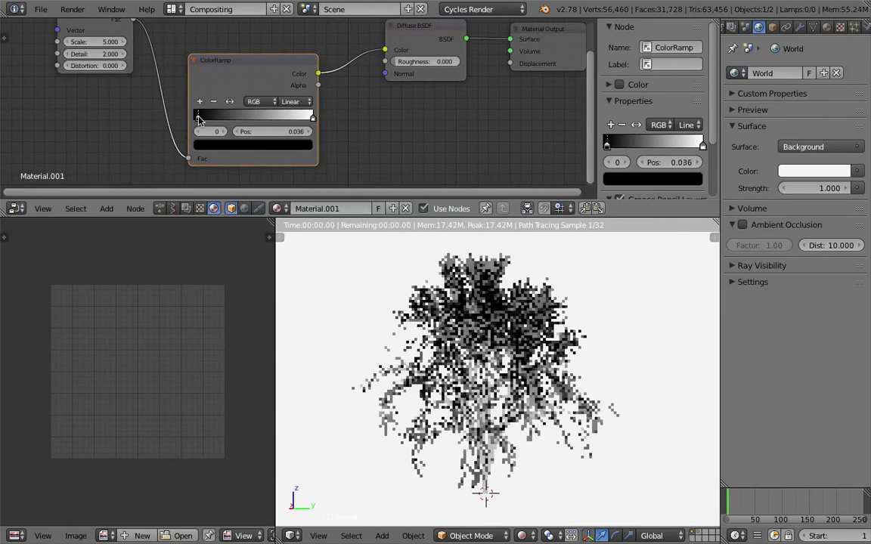
click(259, 145)
click(287, 170)
drag(231, 187, 203, 183)
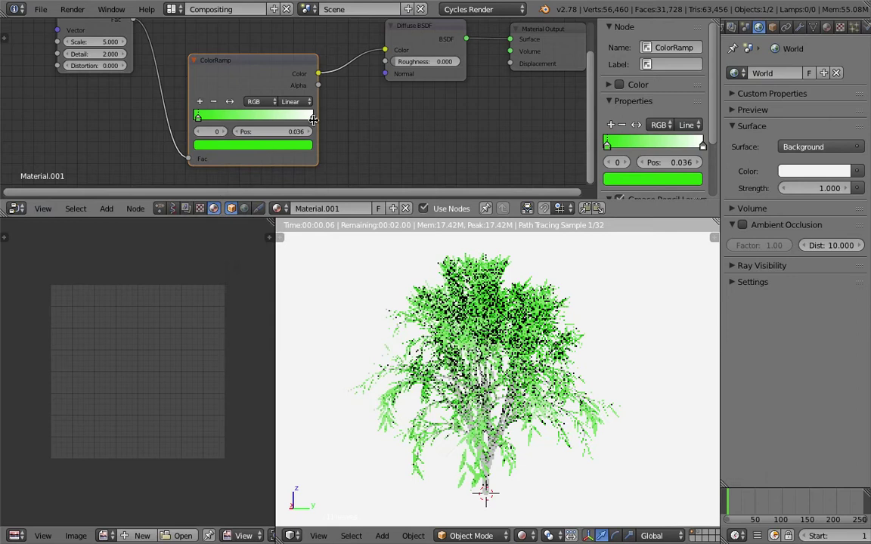
Color the ColorRamp's last stop dark green with R 0.235, G 0.451 and B 0.000
click(313, 114)
click(249, 146)
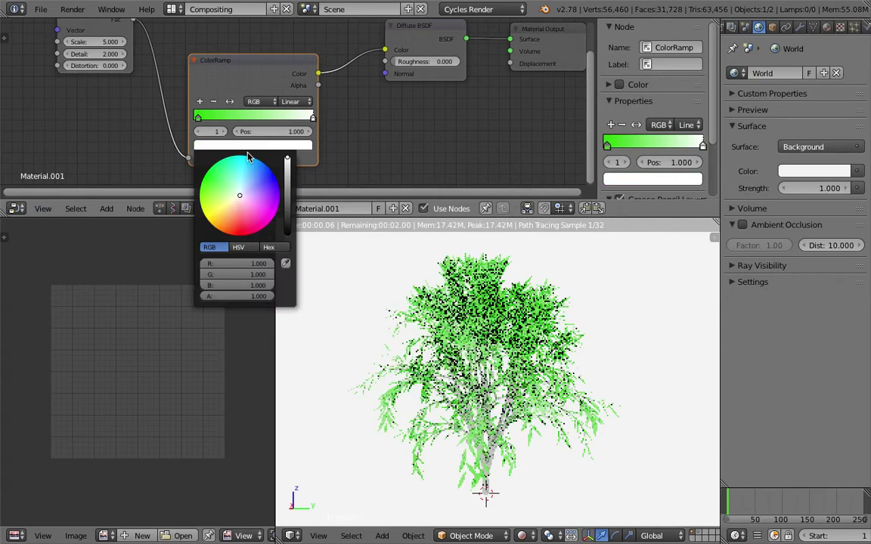
click(199, 197)
click(287, 196)
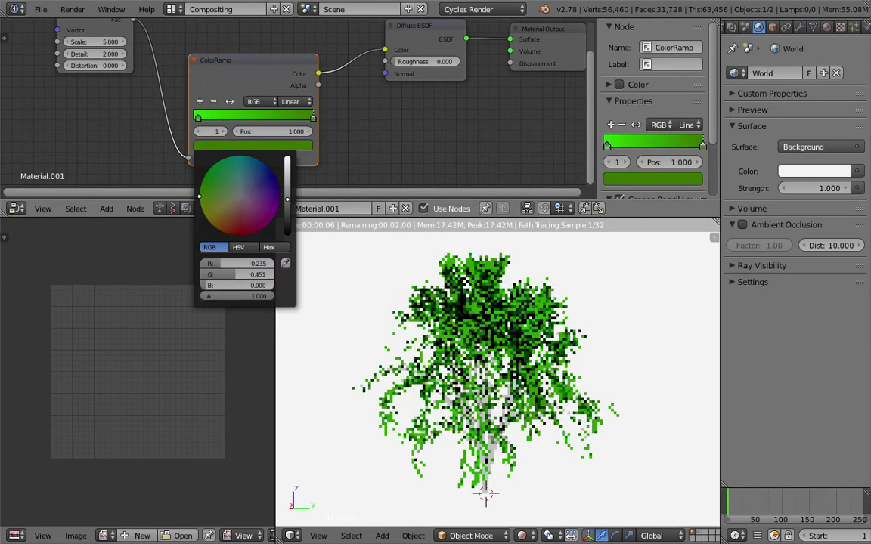
scroll(534, 303, up, 3)
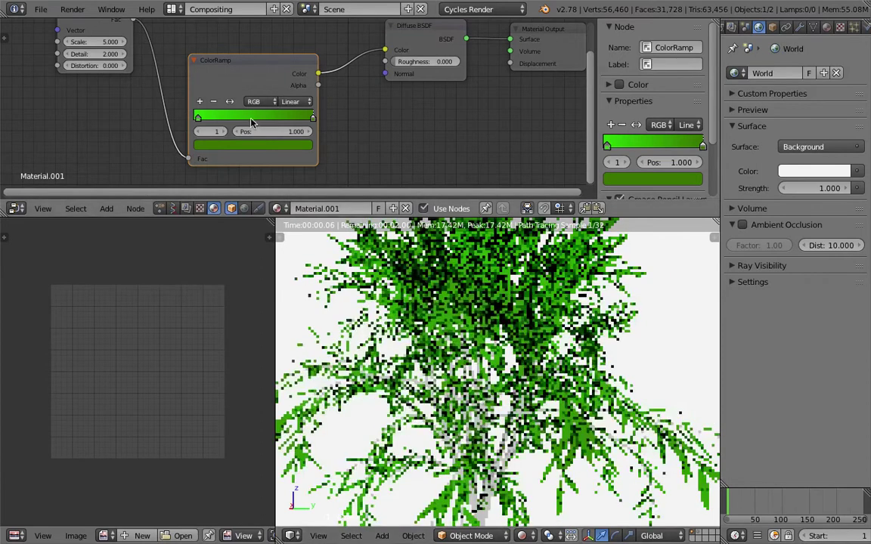
Add a middle color stop at position 0.518 to the ColorRamp and color it olive yellow
click(239, 116)
click(200, 101)
click(239, 145)
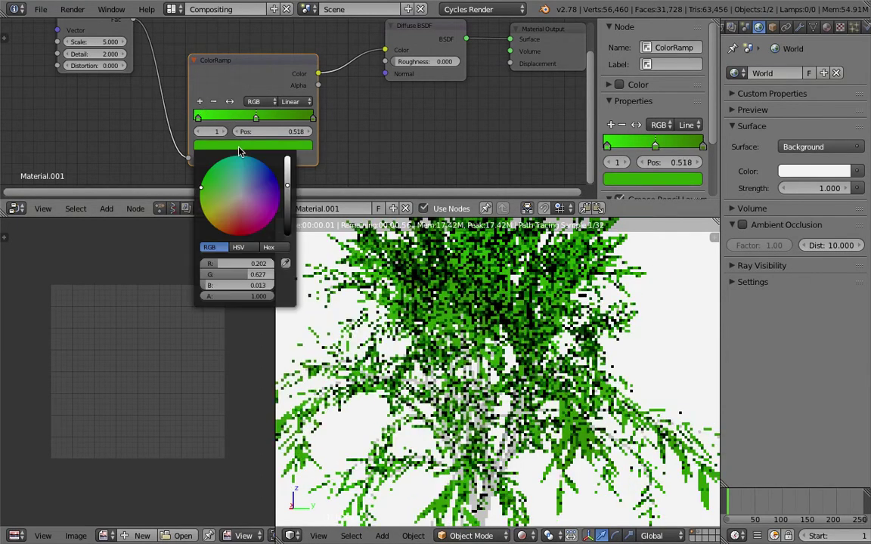
drag(224, 213, 211, 215)
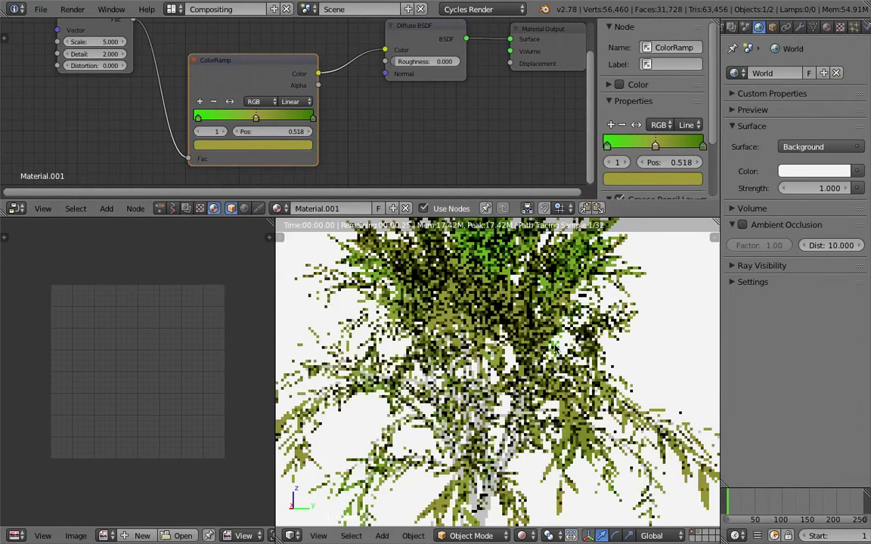
scroll(565, 360, down, 2)
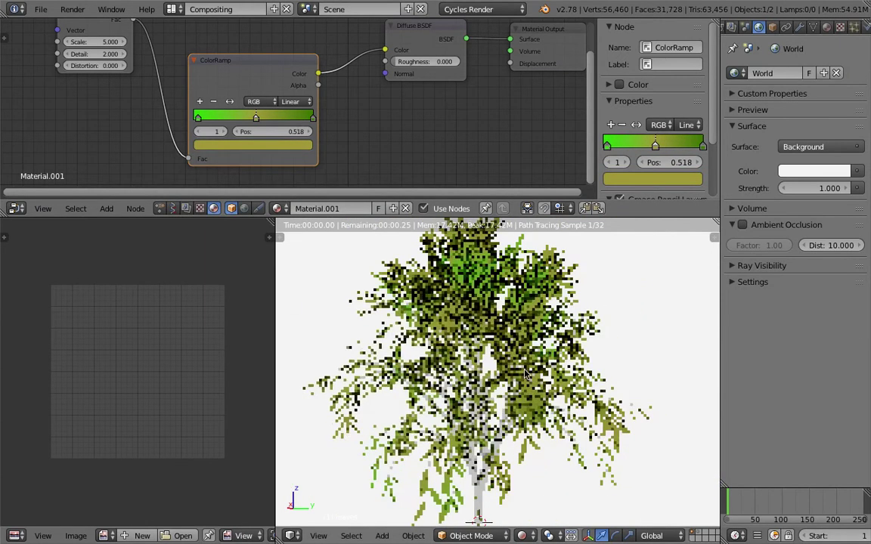
Try a Noise Texture Scale of 1 and settle on a Scale of 20
scroll(526, 372, down, 1)
middle_drag(120, 94, 135, 124)
click(117, 73)
text(1)
key(Return)
click(110, 73)
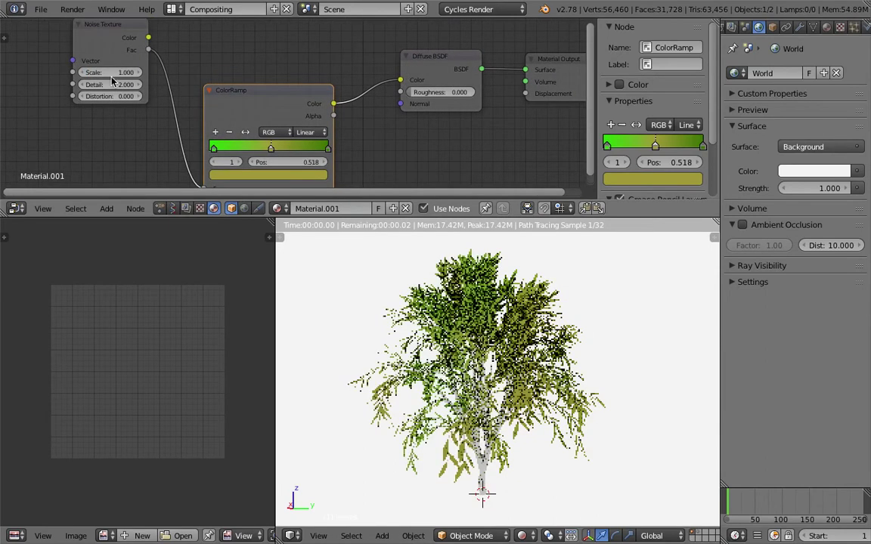
text(20)
key(Return)
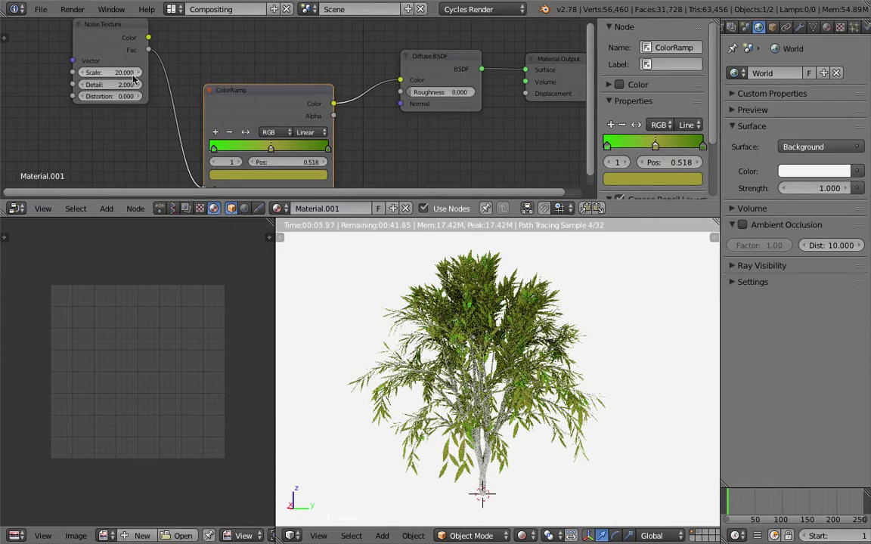
Save the blend file over the existing version
scroll(164, 158, down, 1)
scroll(166, 158, down, 1)
middle_drag(166, 158, 200, 149)
key(ctrl+s)
key(Return)
Set the Noise Texture node's Detail to 4
middle_drag(133, 81, 147, 109)
scroll(146, 109, down, 1)
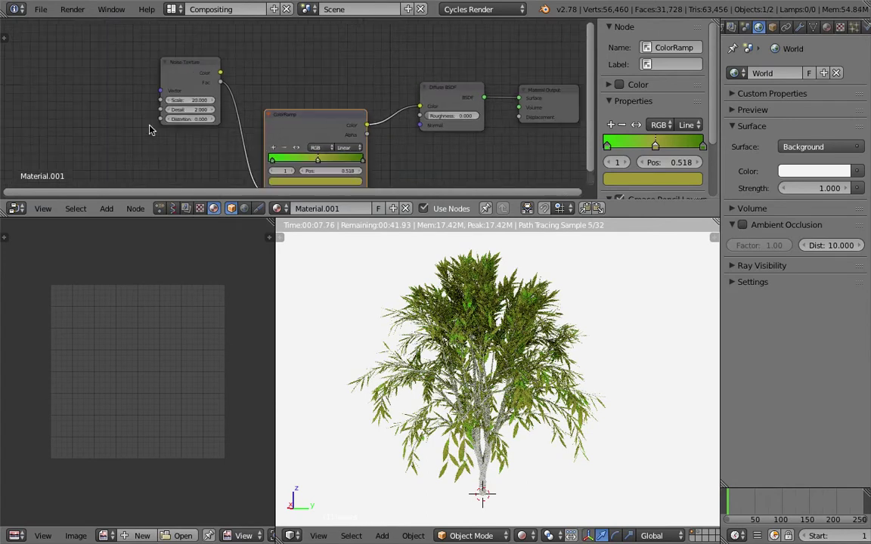
scroll(136, 112, up, 2)
scroll(134, 110, down, 2)
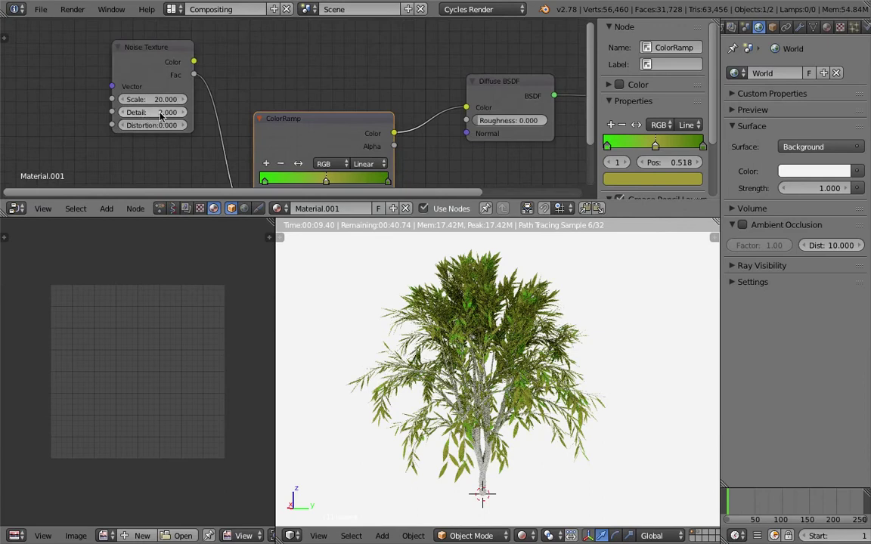
scroll(125, 124, up, 2)
click(213, 93)
text(4)
key(Return)
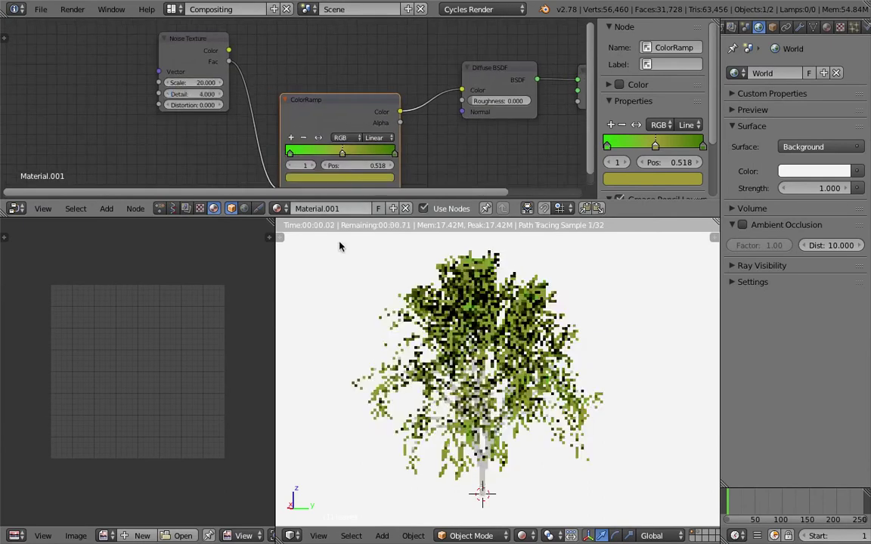
Inspect the rendered leaves up close and brighten the ColorRamp's middle stop to a light yellow
middle_drag(532, 353, 518, 348)
scroll(518, 346, up, 4)
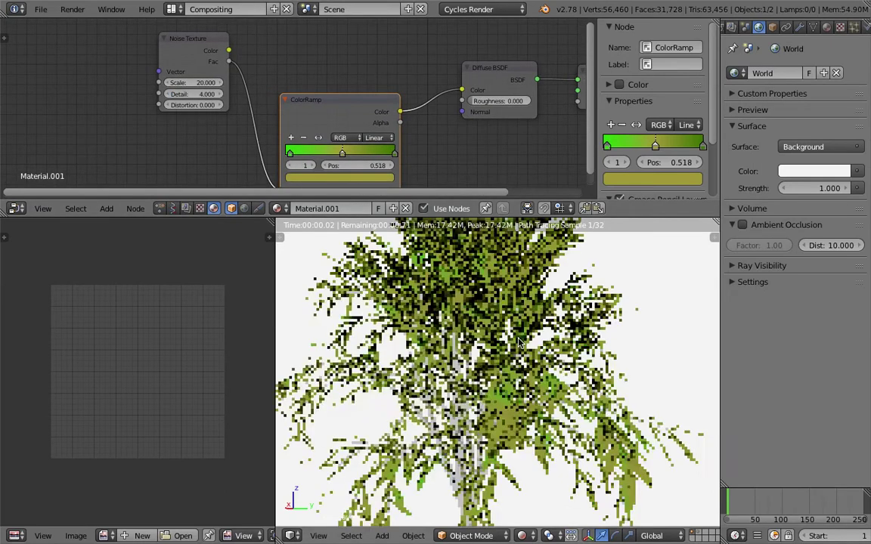
scroll(532, 354, down, 3)
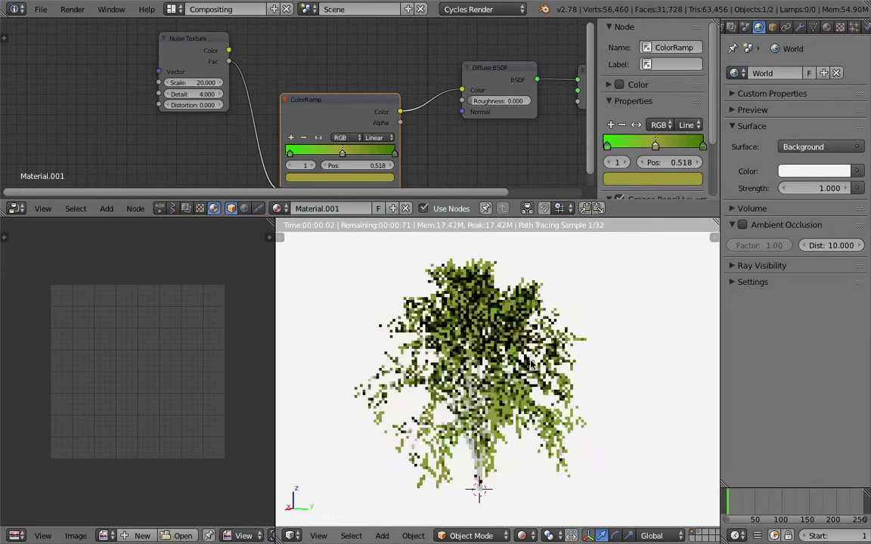
scroll(529, 363, up, 1)
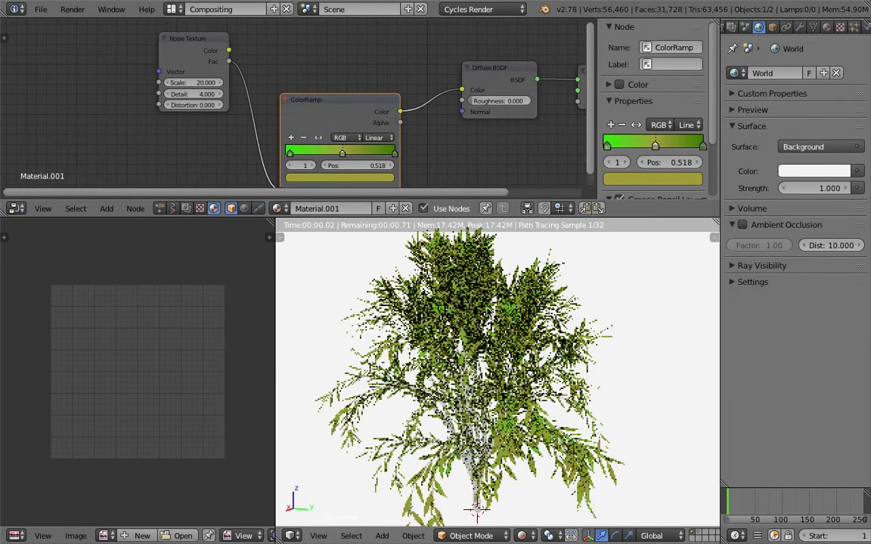
middle_drag(355, 162, 348, 140)
click(321, 155)
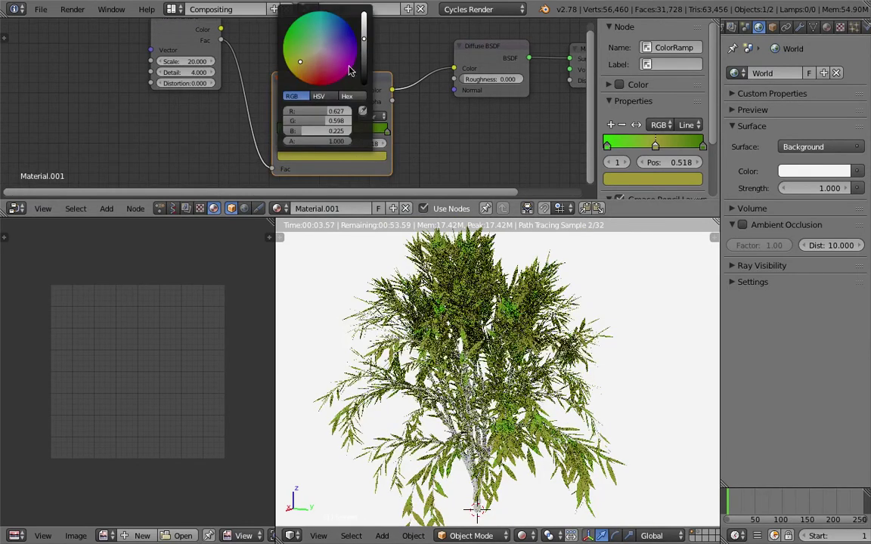
drag(364, 39, 365, 20)
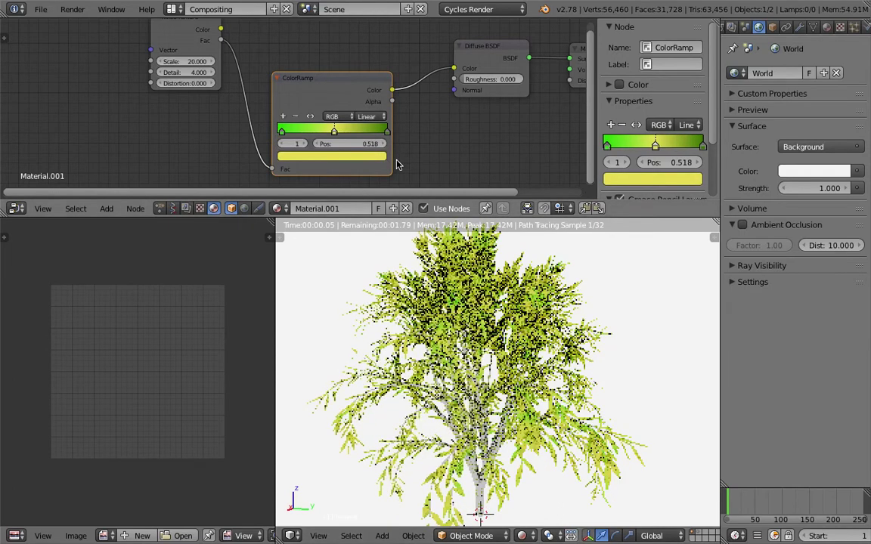
Move the ColorRamp's two outer stops inward, placing the first bright green stop at position 0.123
drag(386, 132, 373, 133)
drag(282, 132, 292, 133)
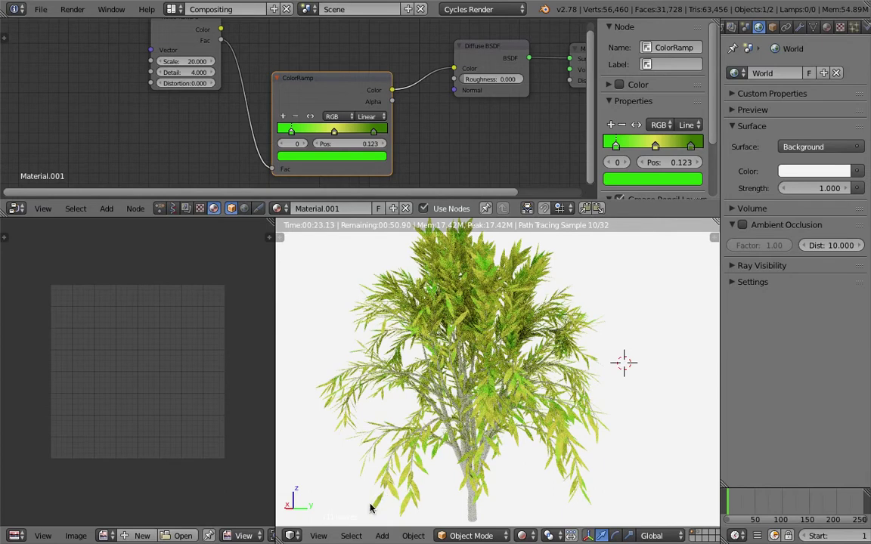
scroll(560, 408, down, 2)
middle_drag(591, 402, 584, 369)
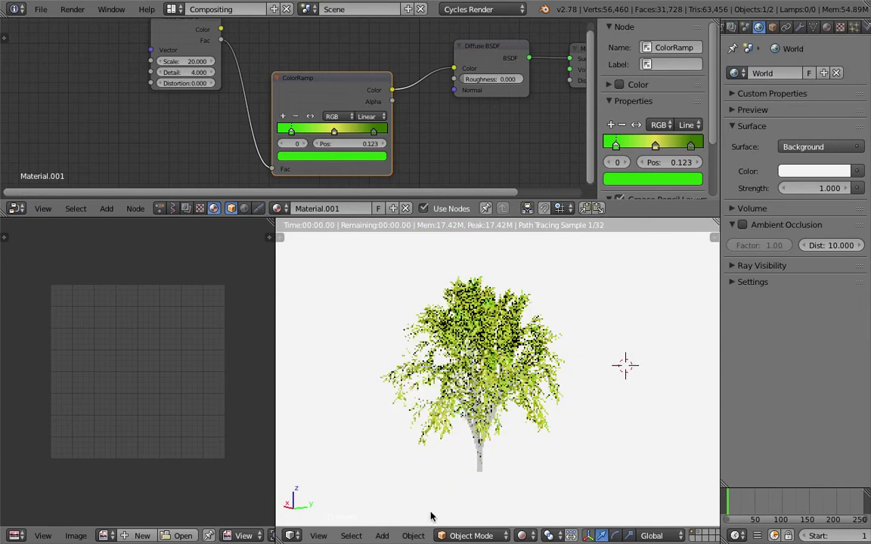
Switch the 3D view to solid shading and save the scene as the next numbered version of the file
click(521, 535)
click(539, 489)
key(super+s)
click(41, 9)
click(74, 127)
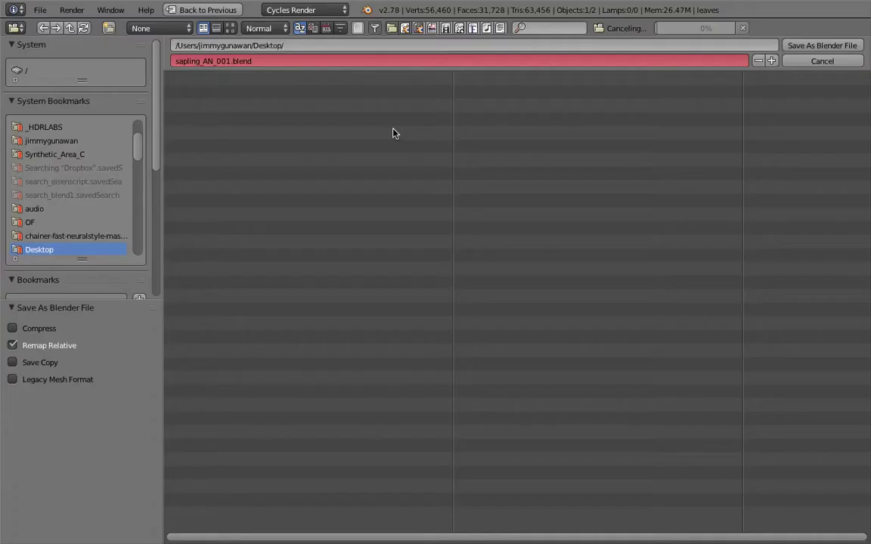
click(773, 60)
click(796, 45)
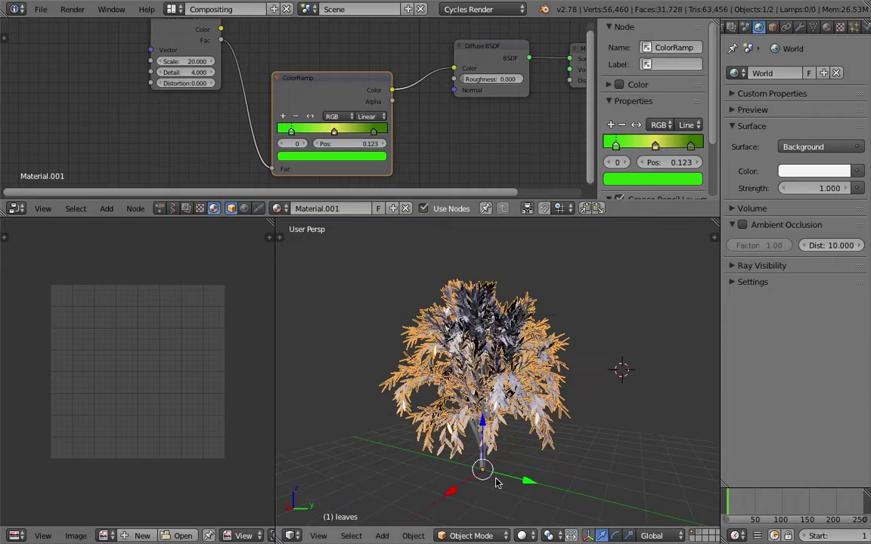
Select both the tree trunk and the leaves and put them in a new group
right_click(478, 463)
shift+right_click(490, 401)
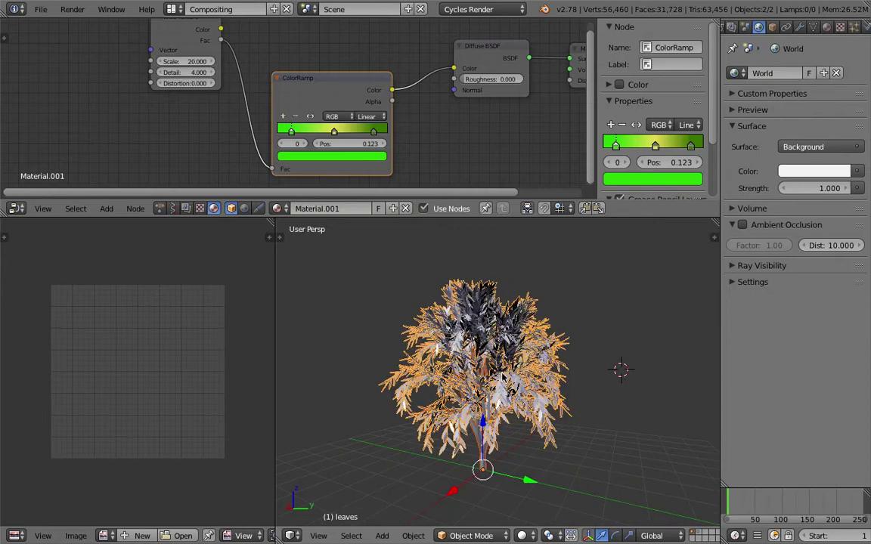
key(ctrl+g)
Extend the 3D view over the image editor, add a plane at the world origin and scale it into a large ground around the tree
drag(270, 223, 161, 246)
scroll(440, 412, down, 4)
mouse_move(442, 416)
middle_down()
mouse_move(462, 368)
mouse_move(432, 400)
middle_up()
key(shift+a)
mouse_move(438, 332)
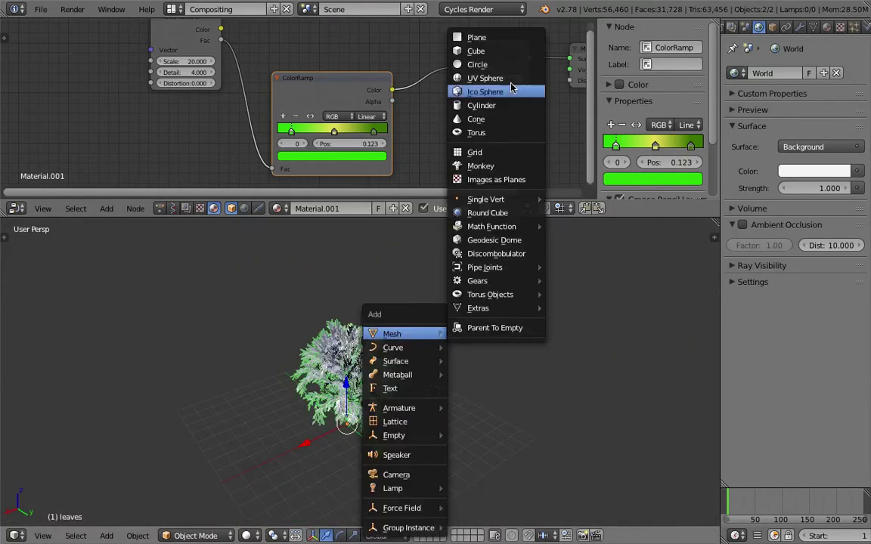
click(477, 37)
key(alt+g)
key(s)
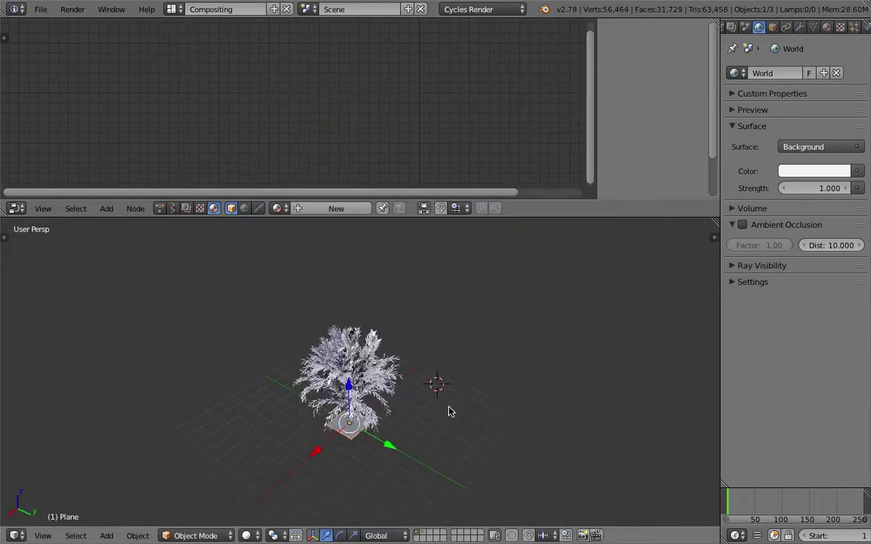
click(593, 419)
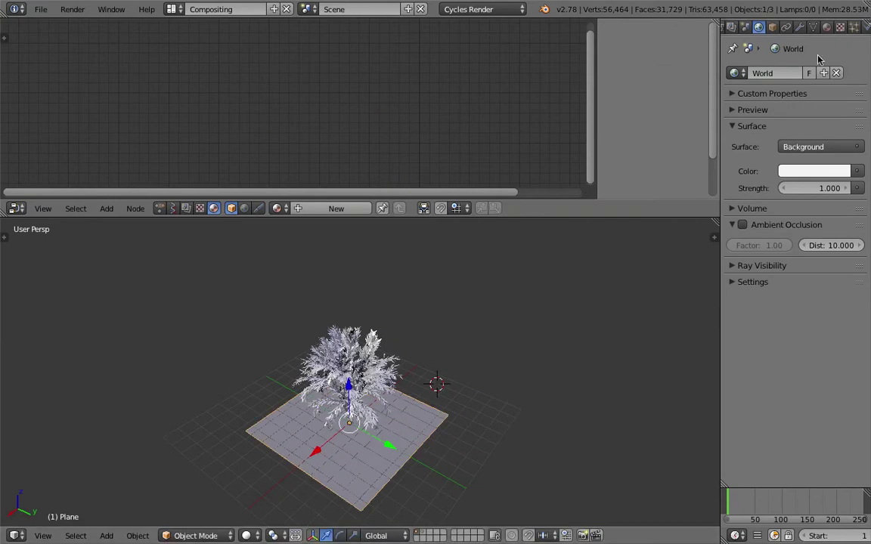
Add a particle system to the plane with its emission End at frame 1 and physics type No
click(853, 27)
click(790, 115)
click(759, 207)
text(1)
key(Return)
scroll(757, 348, down, 3)
scroll(758, 350, down, 3)
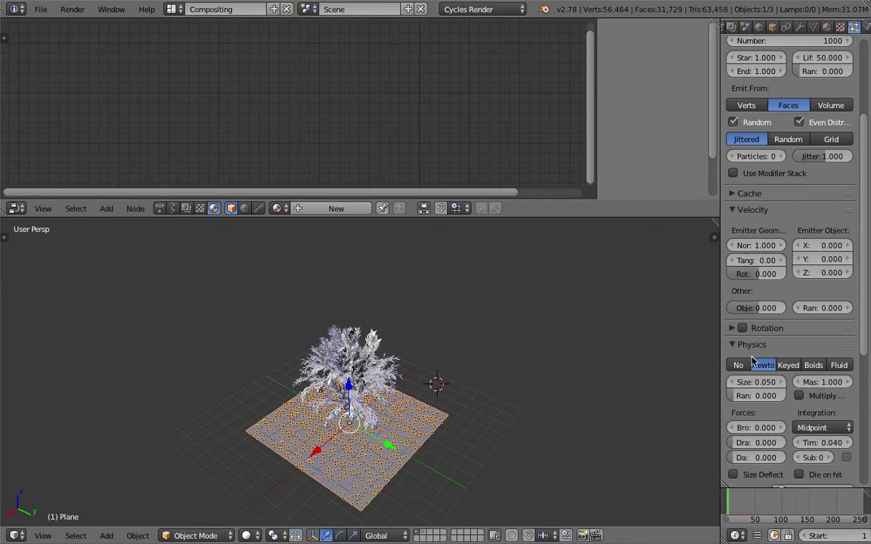
click(739, 349)
Set the plane's particle emission Number to 25
scroll(782, 355, up, 4)
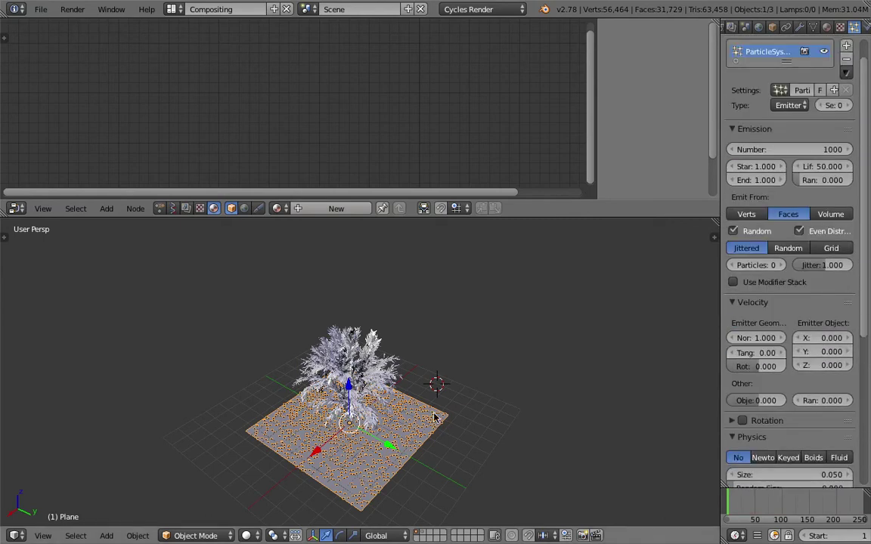
scroll(809, 195, up, 1)
click(802, 175)
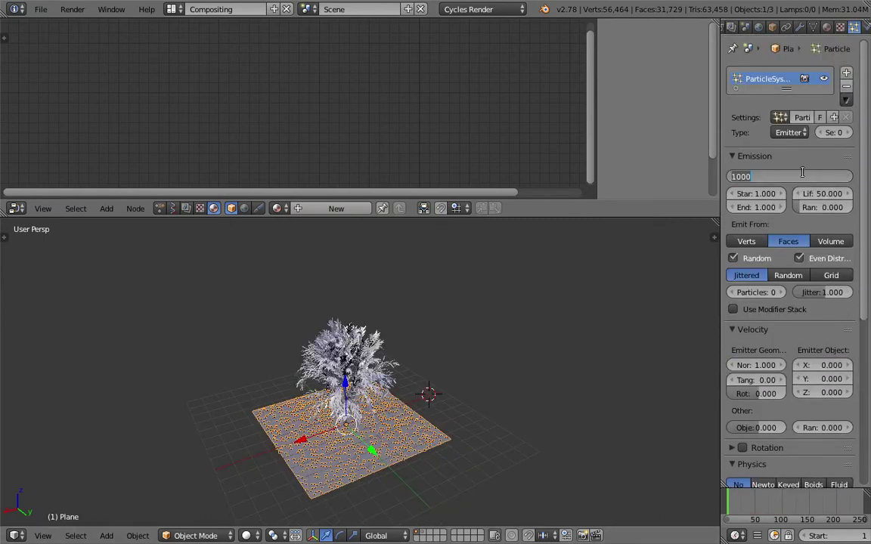
text(25)
key(Return)
scroll(805, 293, down, 8)
scroll(805, 292, down, 3)
scroll(771, 272, up, 10)
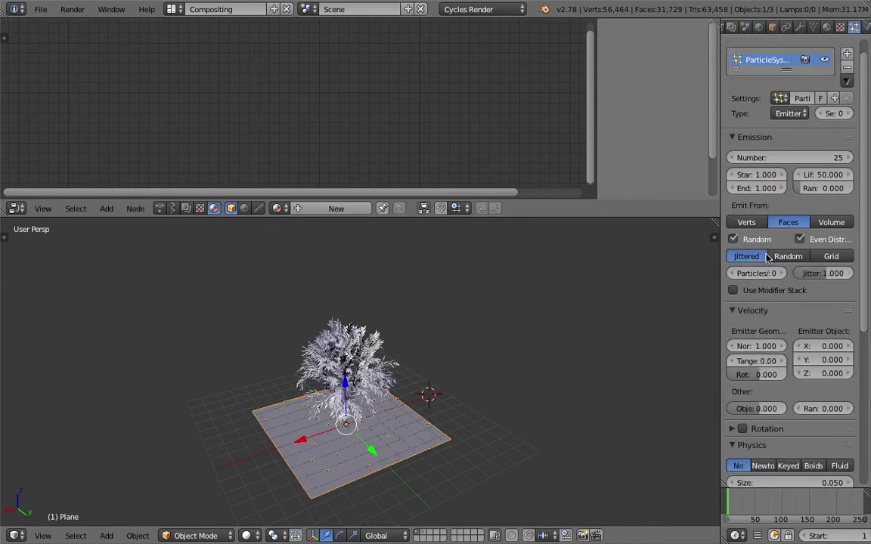
Widen the properties editor and render the particles as a group, using the tree's Group as Dupli Group with Whole Group enabled
scroll(794, 321, down, 10)
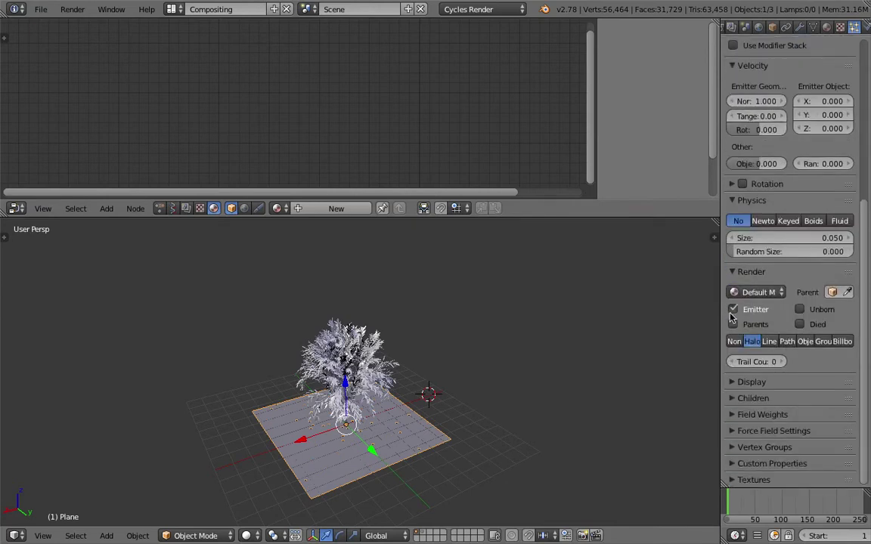
drag(722, 305, 589, 306)
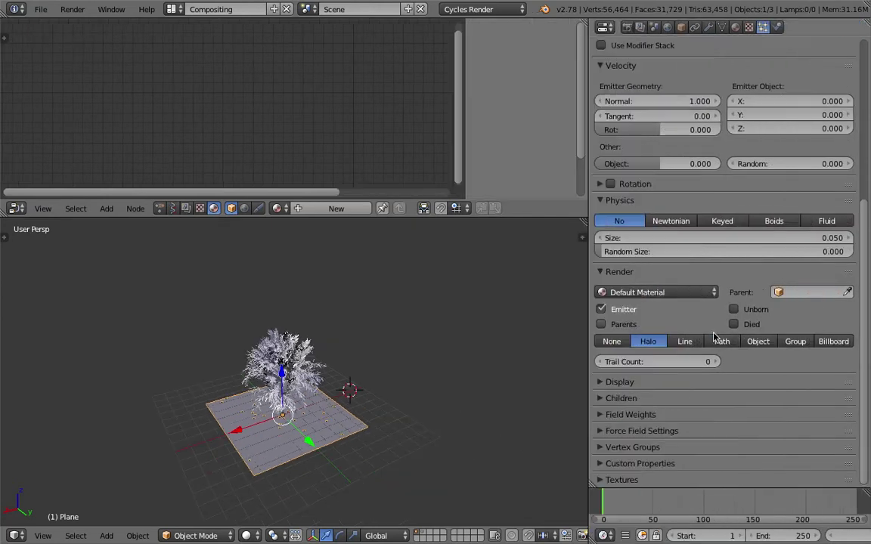
click(796, 342)
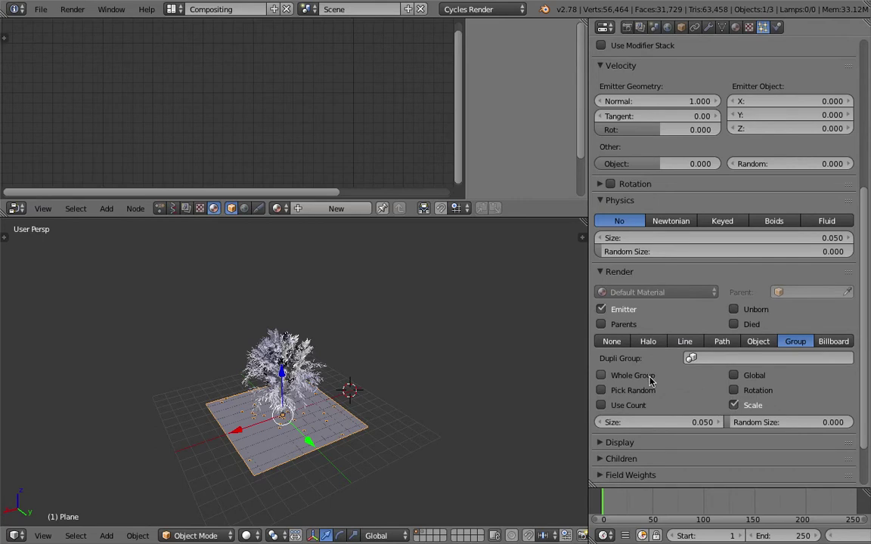
click(692, 358)
click(642, 336)
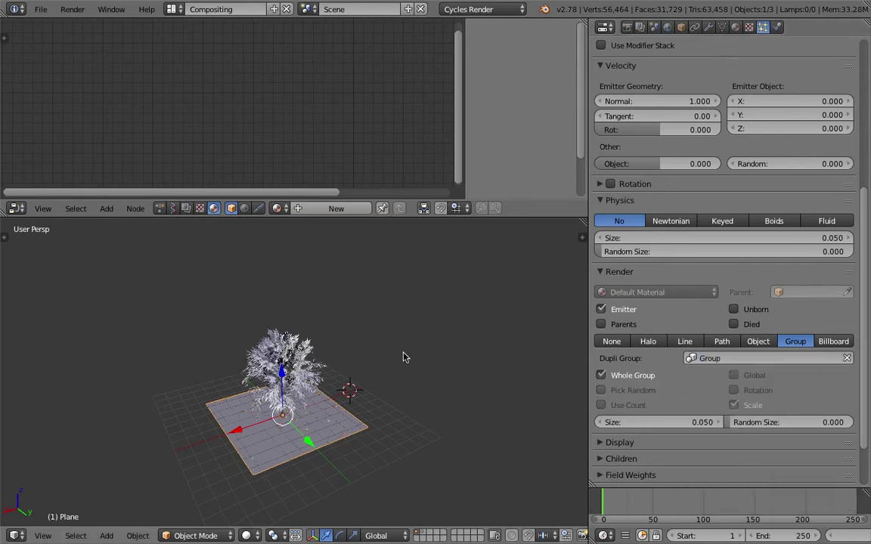
Save the file and set the particle instances' Size to 1
key(ctrl+s)
click(404, 353)
click(661, 422)
text(1)
key(Return)
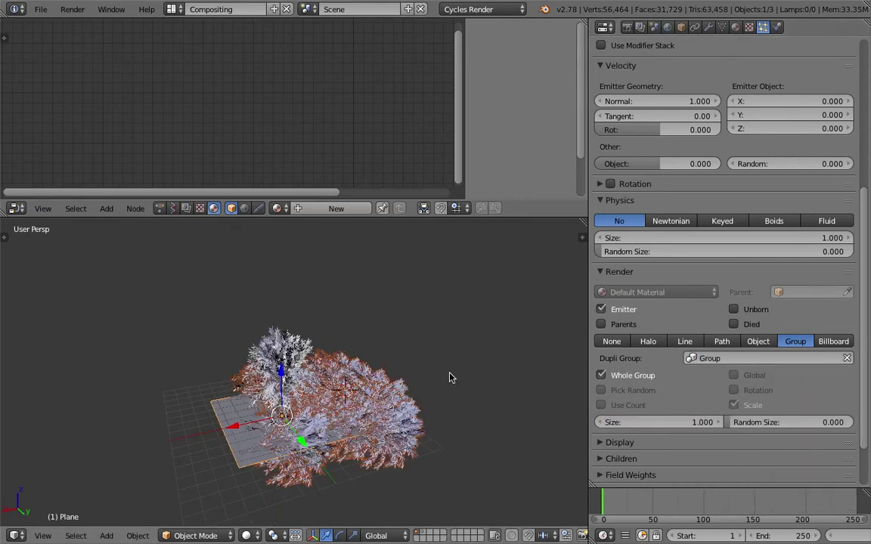
Toggle the particle Whole Group option off and back on to compare the tree instances, and review the emission settings
middle_drag(393, 372, 295, 364)
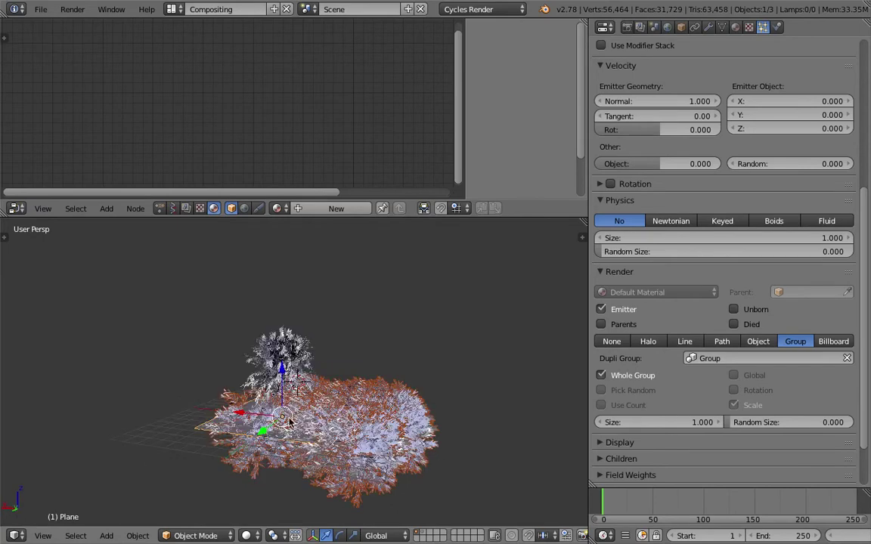
scroll(412, 427, up, 2)
middle_drag(387, 447, 301, 376)
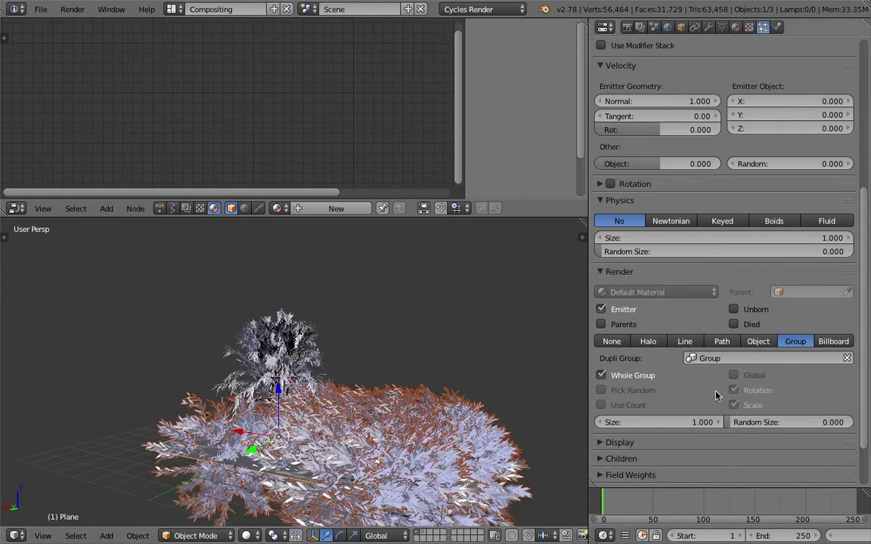
click(601, 375)
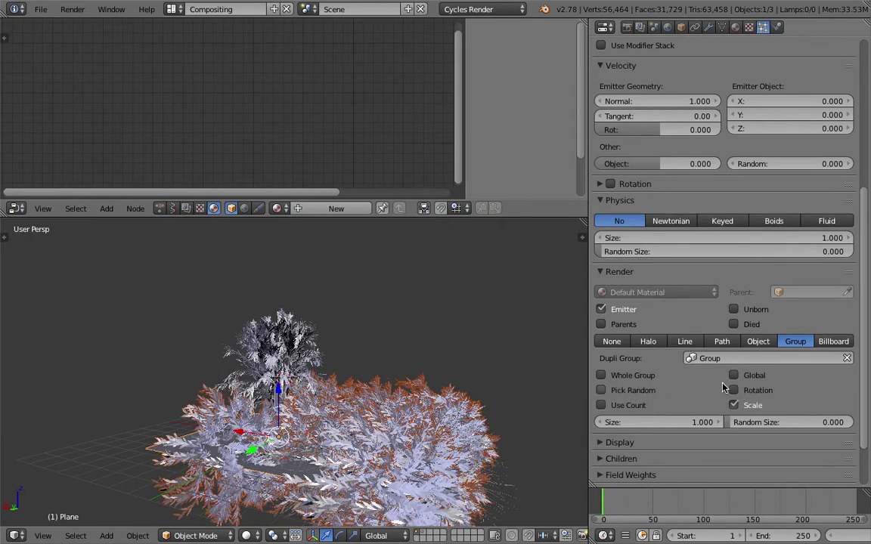
click(633, 377)
click(635, 380)
click(636, 380)
click(736, 387)
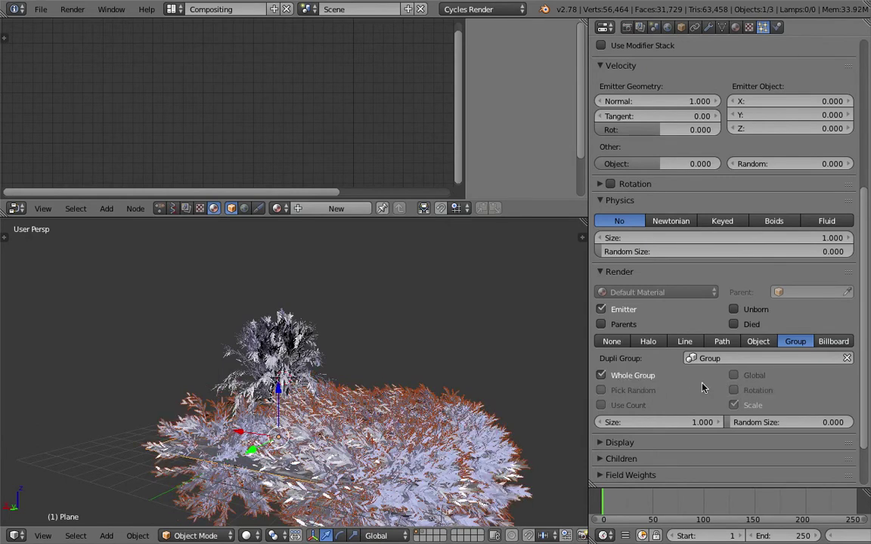
click(652, 378)
click(652, 379)
scroll(650, 378, up, 8)
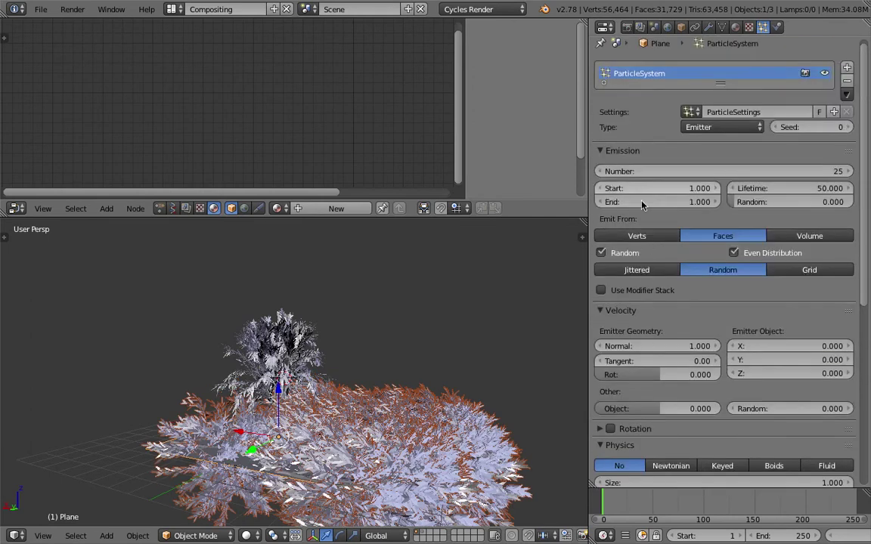
scroll(639, 333, down, 5)
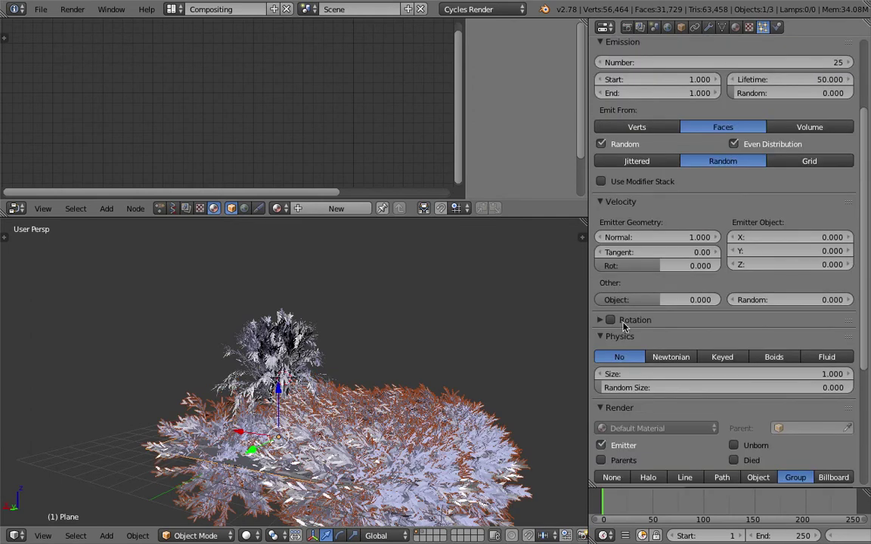
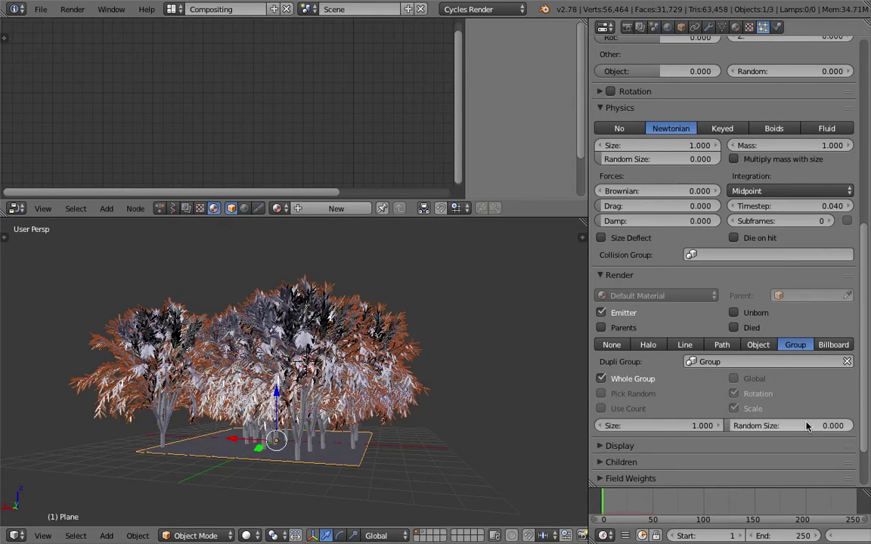
Enable particle Rotation with the orientation Random at 0.345, Phase at -0.068 and phase Random at 0.938
scroll(756, 378, up, 8)
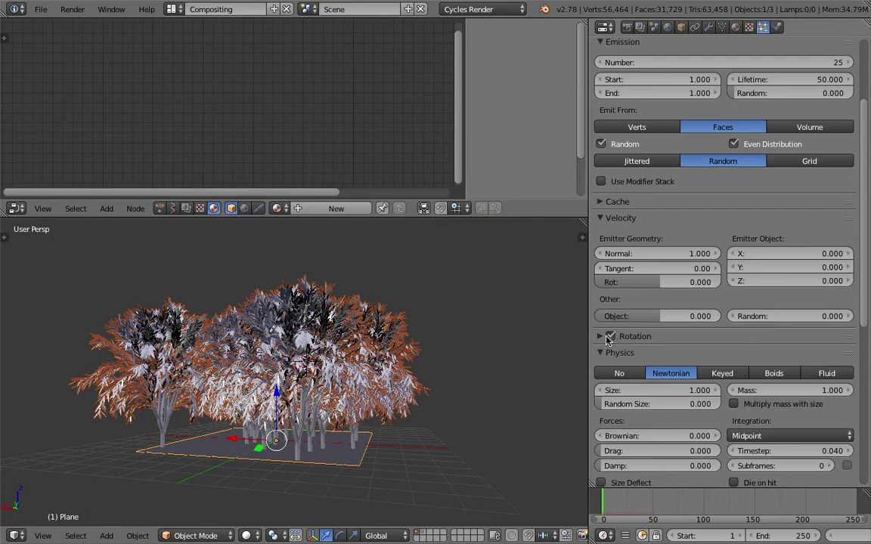
click(602, 337)
drag(763, 387, 810, 388)
drag(688, 387, 749, 376)
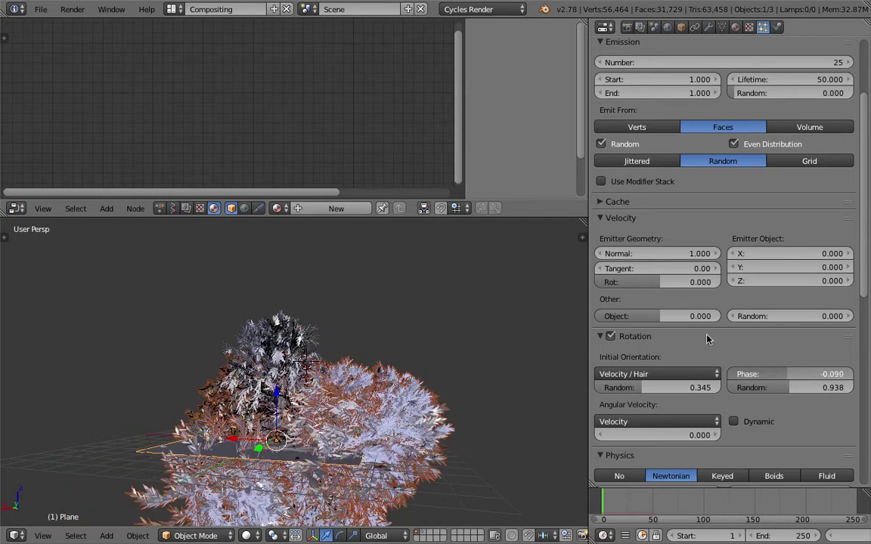
drag(707, 339, 714, 340)
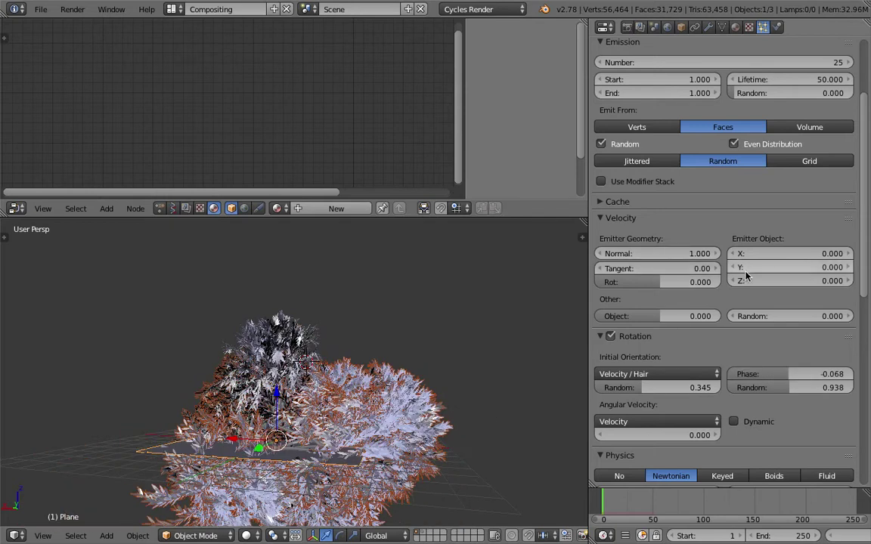
Set the particles' Normal emitter velocity to 0, check the trees at frame 10, and return to frame 1
click(678, 253)
text(0)
key(Return)
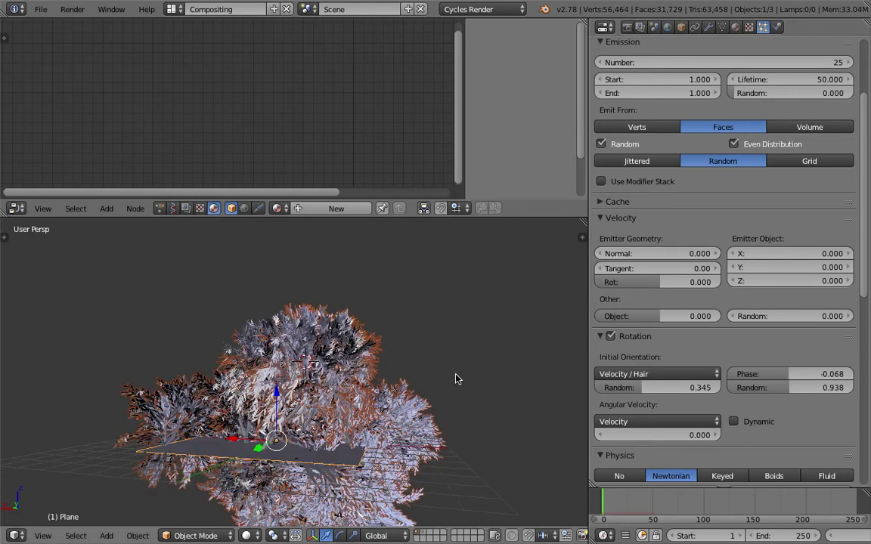
middle_drag(456, 378, 477, 358)
click(613, 501)
scroll(833, 533, down, 3)
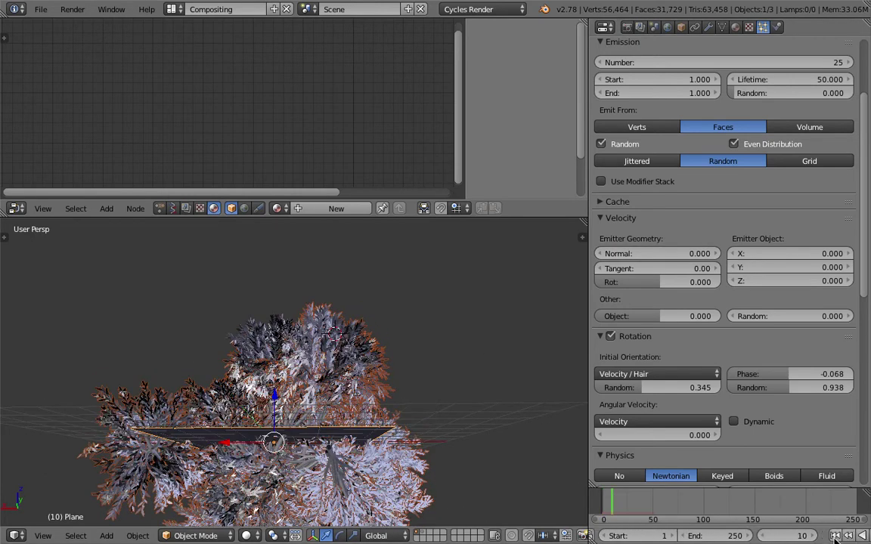
click(821, 536)
middle_drag(475, 389, 292, 415)
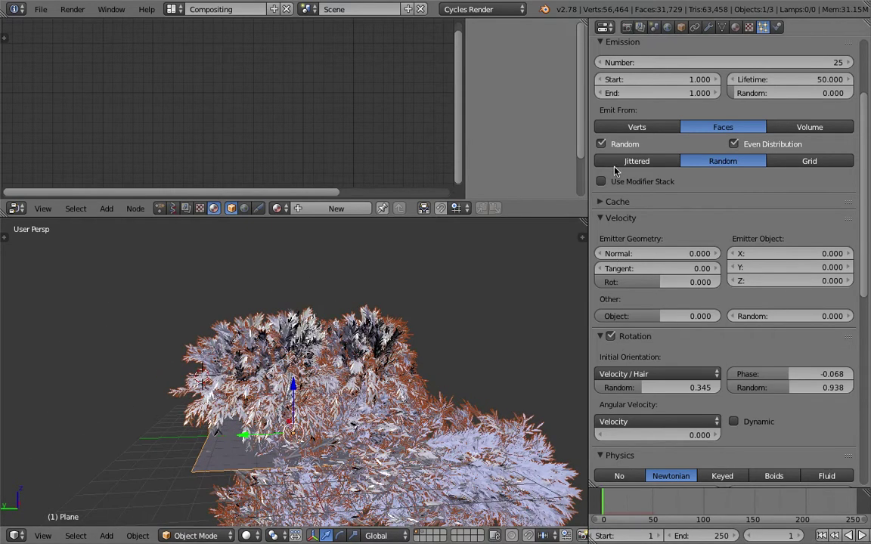
Set the plane's particle physics type to No
scroll(654, 374, down, 5)
click(619, 312)
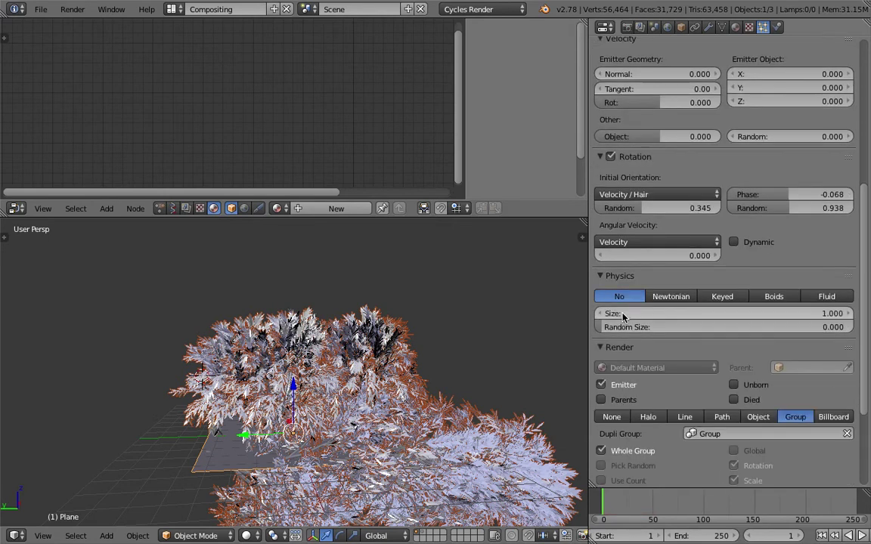
key(ctrl+z)
click(630, 298)
click(629, 295)
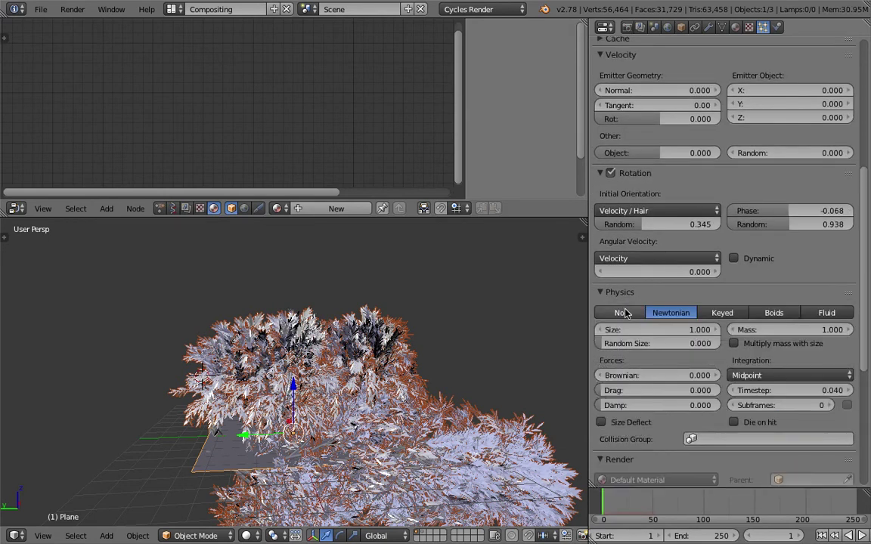
click(625, 310)
Turn off particle Rotation and briefly play the animation, returning to frame 1
scroll(684, 360, down, 3)
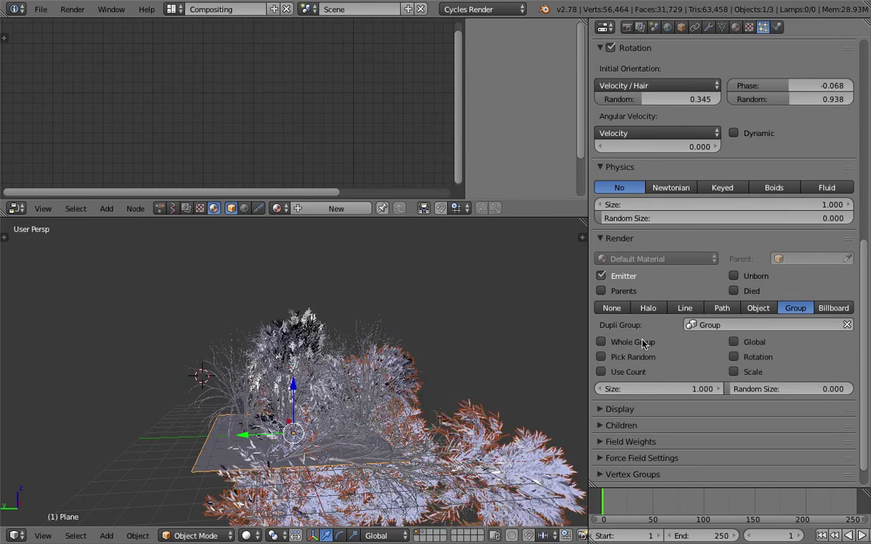
scroll(668, 332, up, 5)
click(610, 211)
click(610, 210)
click(610, 211)
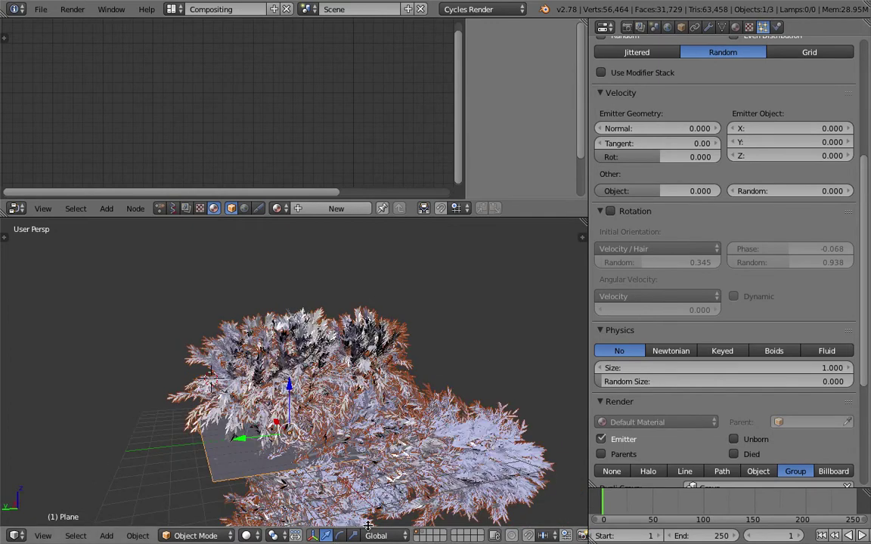
click(859, 535)
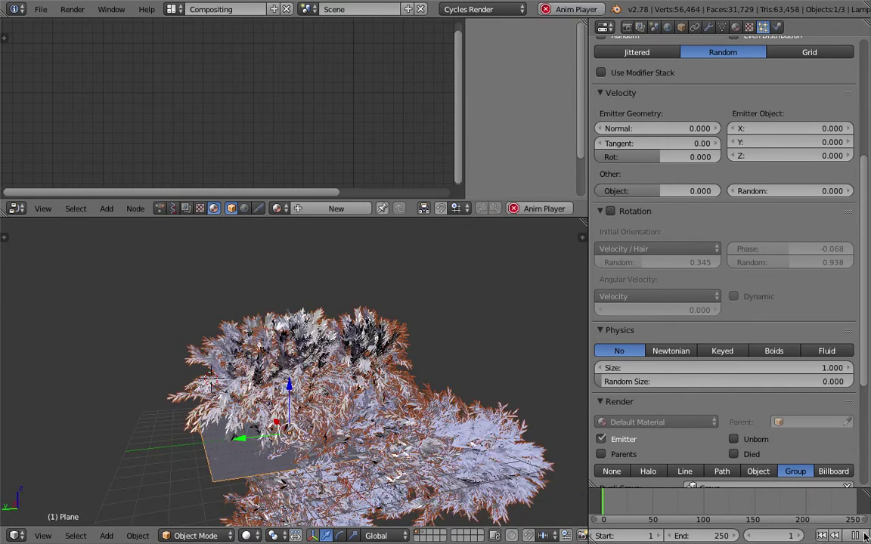
click(863, 536)
click(822, 535)
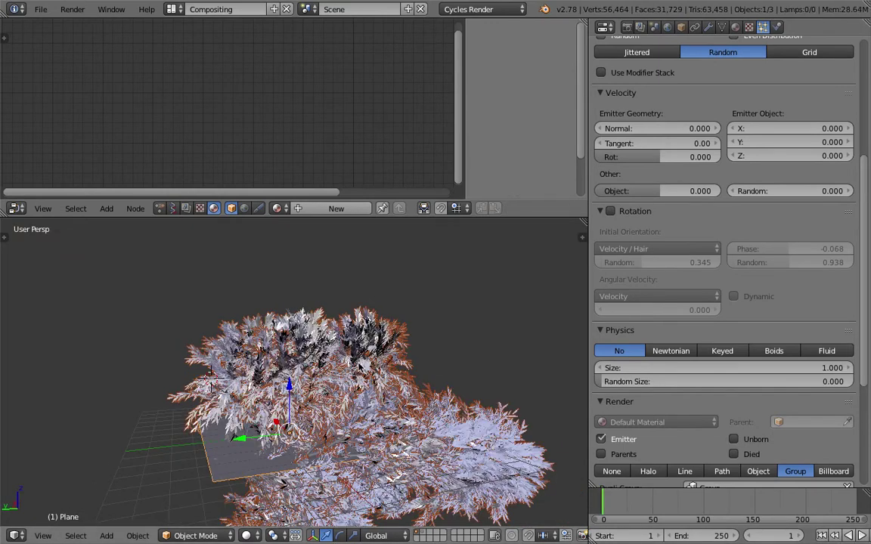
Scale the ground plane up several times its size so the tree instances spread apart
scroll(331, 339, up, 2)
middle_drag(325, 356, 342, 346)
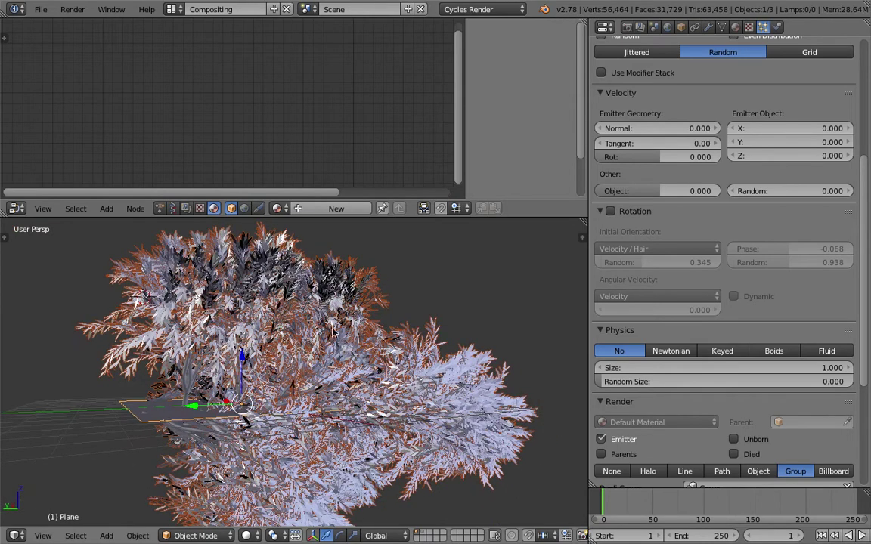
scroll(332, 331, down, 8)
key(s)
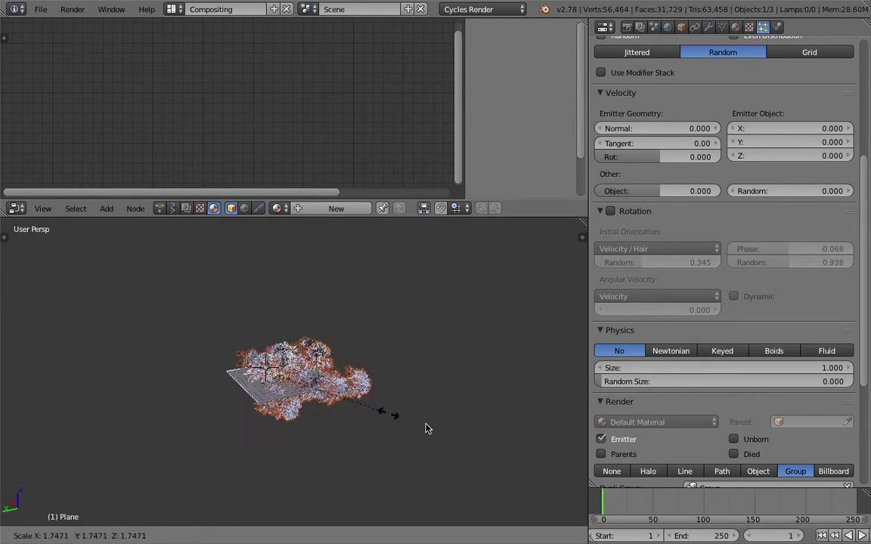
click(398, 412)
key(s)
click(350, 335)
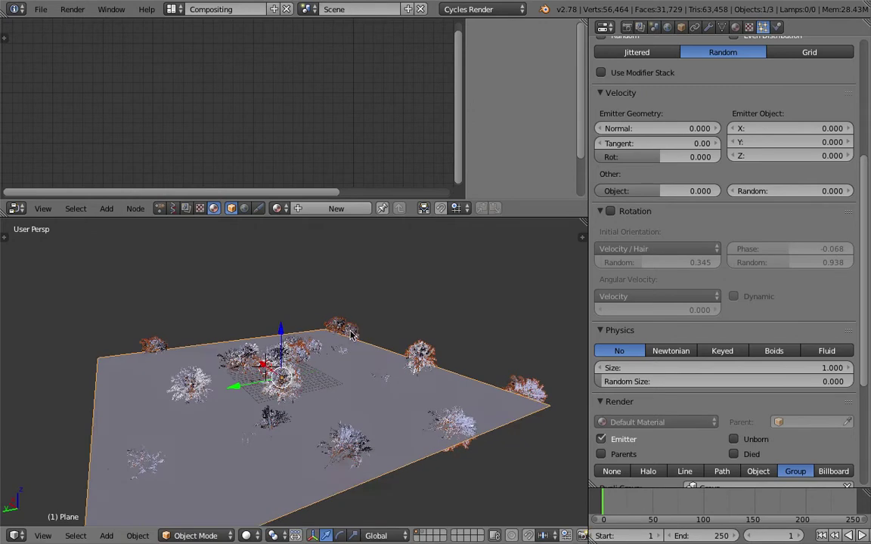
middle_drag(350, 335, 327, 321)
scroll(321, 332, up, 7)
middle_drag(315, 362, 312, 351)
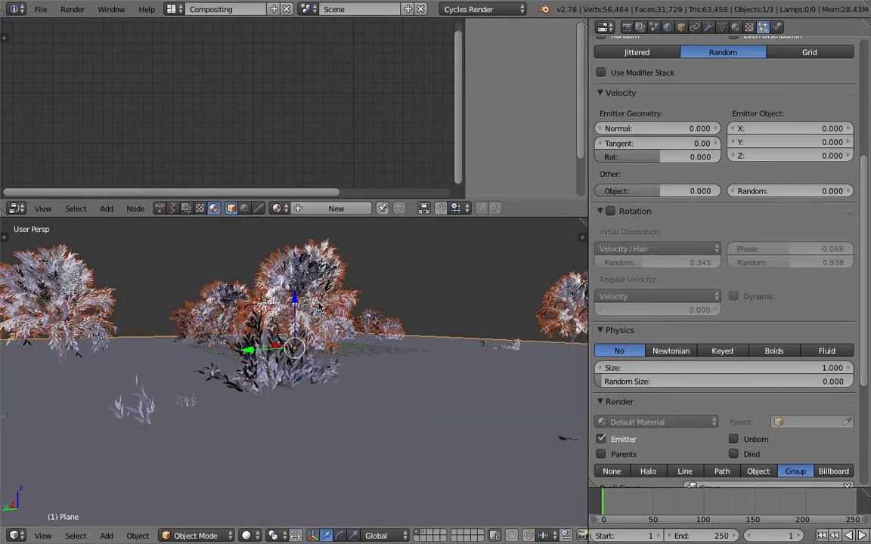
Select the original tree through the group of its leaves, and try moving it and trackball-rotating it
right_click(319, 305)
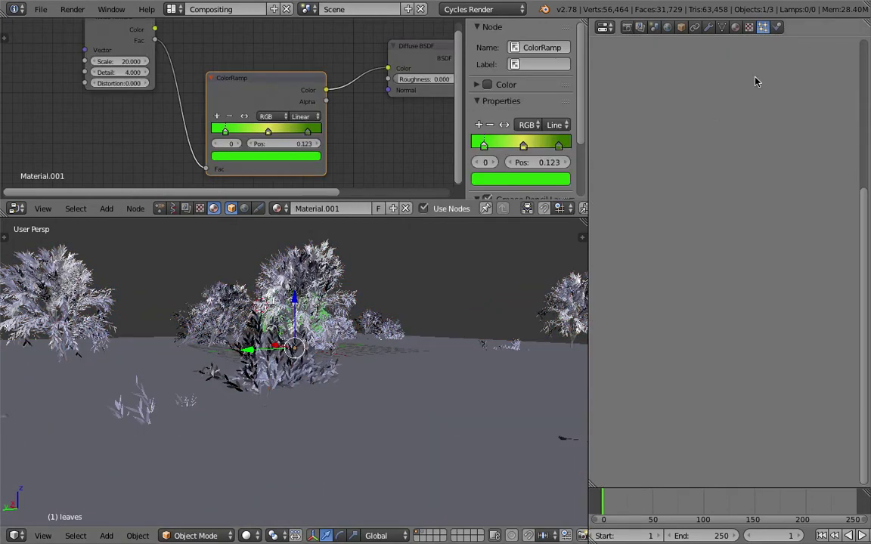
middle_drag(414, 270, 376, 290)
key(shift+g)
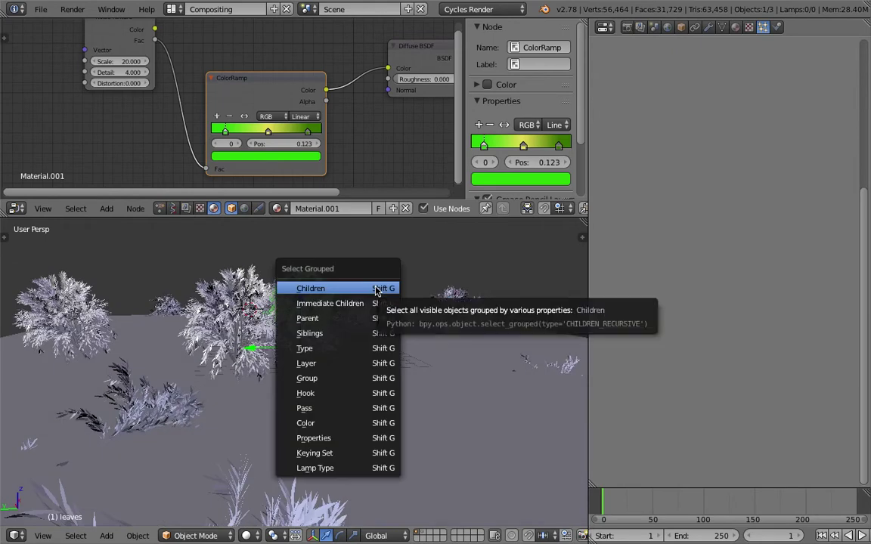
click(340, 378)
middle_drag(340, 378, 355, 291)
key(g)
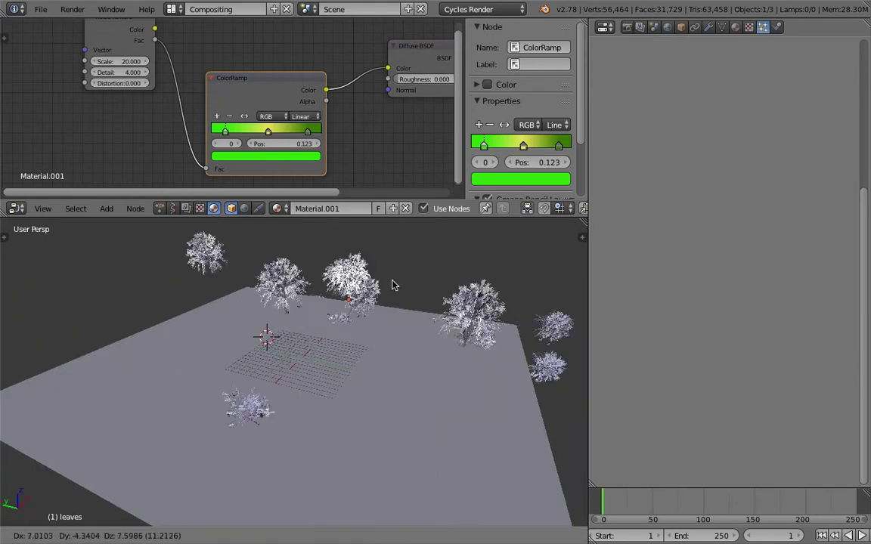
click(351, 325)
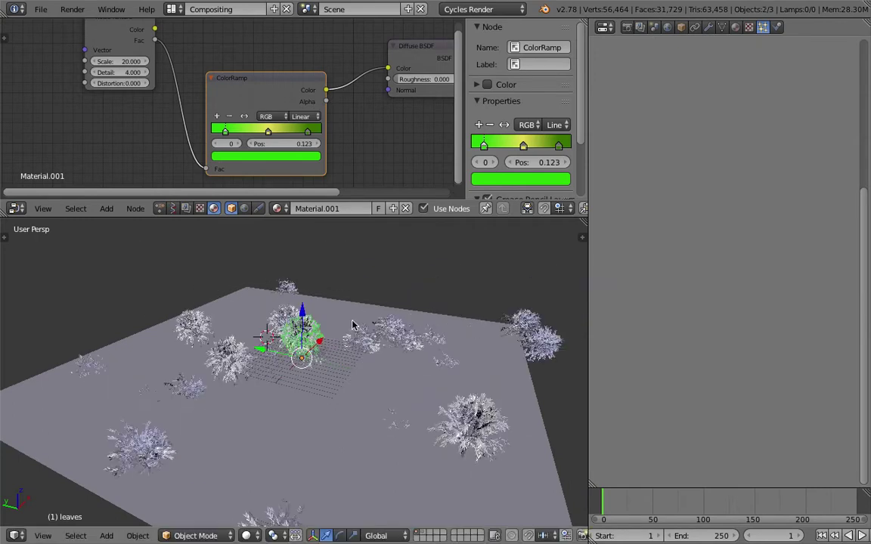
key(r)
key(r)
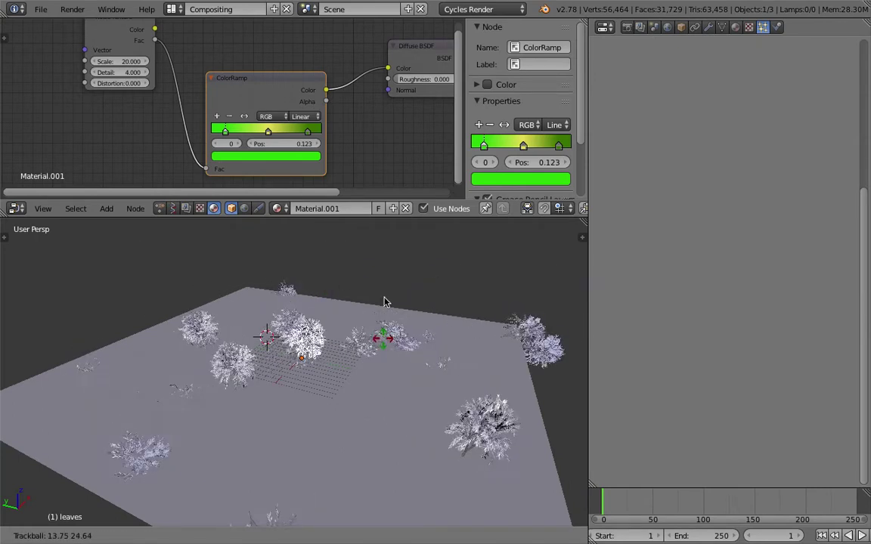
right_click(454, 336)
Reselect the ground plane and toggle Whole Group repeatedly, leaving it enabled, to compare how the instances are oriented
right_click(438, 347)
middle_drag(435, 349, 550, 353)
scroll(710, 414, down, 5)
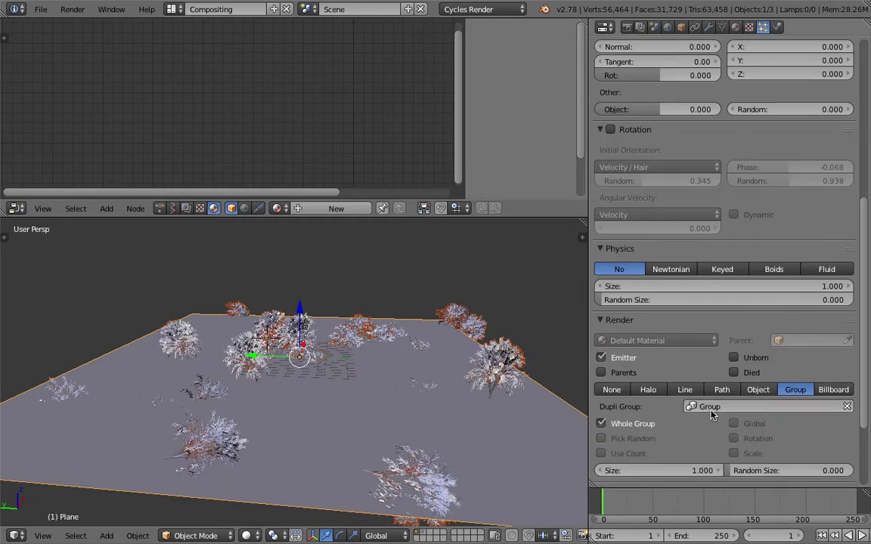
scroll(707, 421, down, 1)
click(636, 346)
click(637, 346)
click(636, 346)
click(636, 346)
click(637, 347)
click(636, 346)
click(637, 346)
click(637, 346)
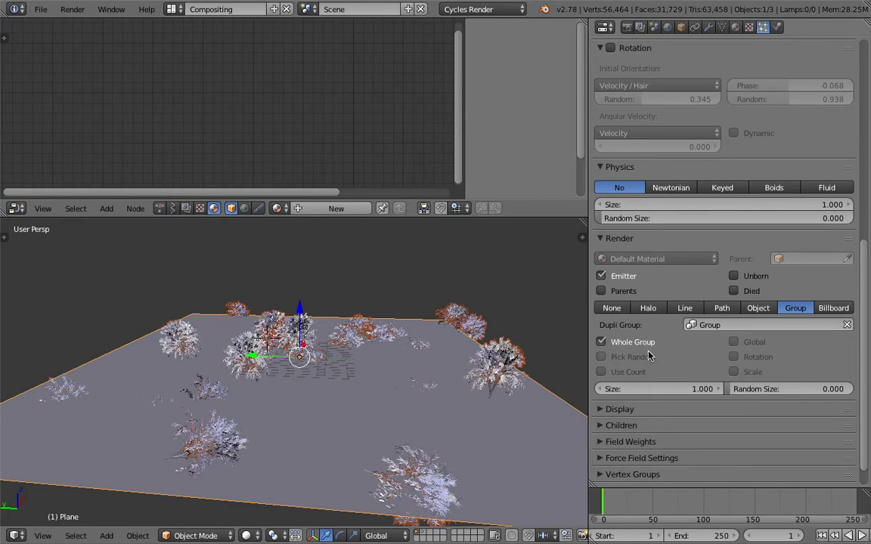
Enable particle Rotation and set the orientation Random, Phase and phase Random values all to 0
scroll(648, 355, up, 9)
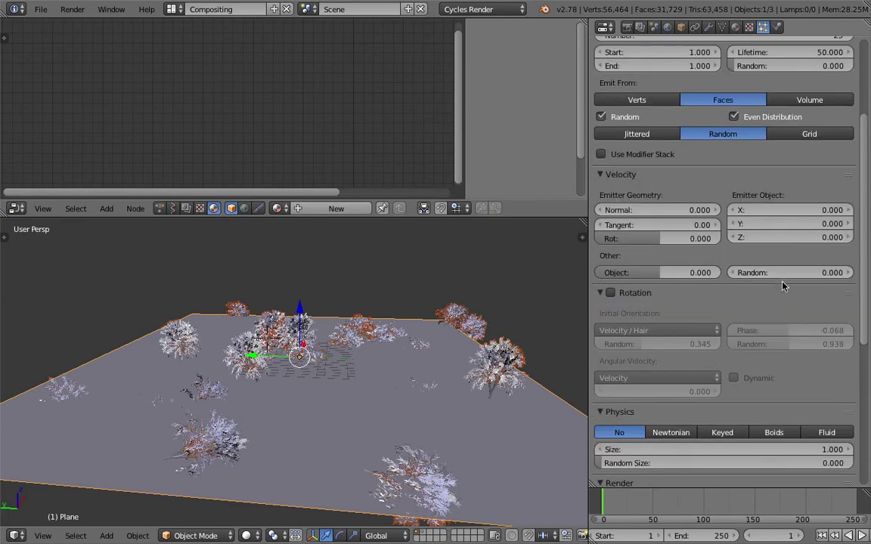
click(631, 296)
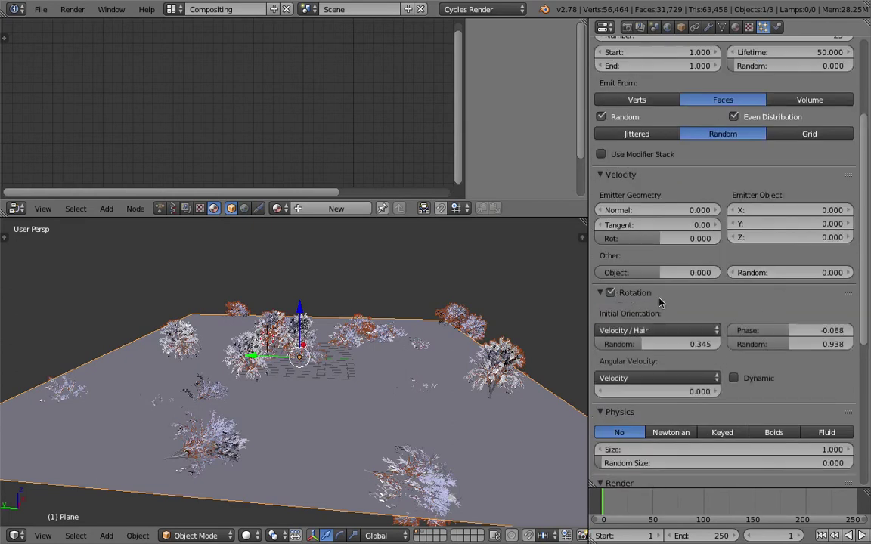
click(786, 344)
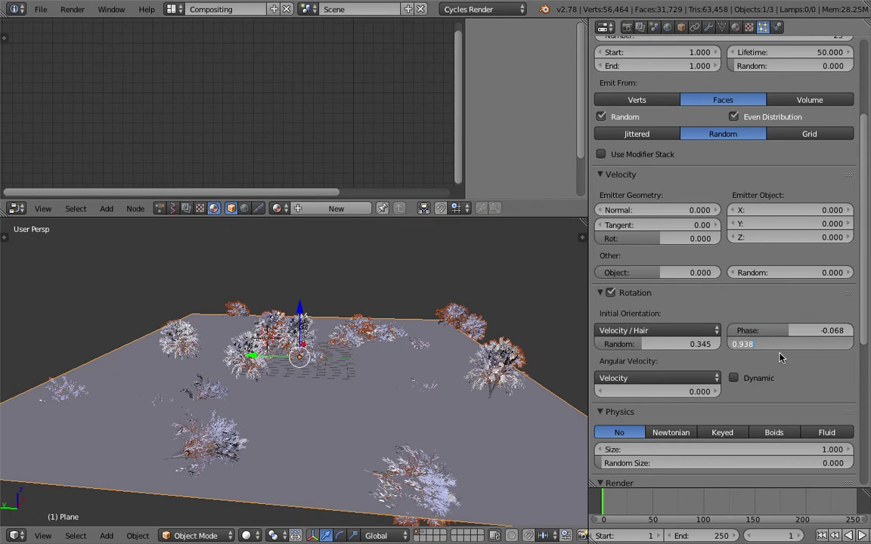
click(663, 341)
text(0)
key(Return)
drag(800, 332, 801, 344)
text(0)
key(Return)
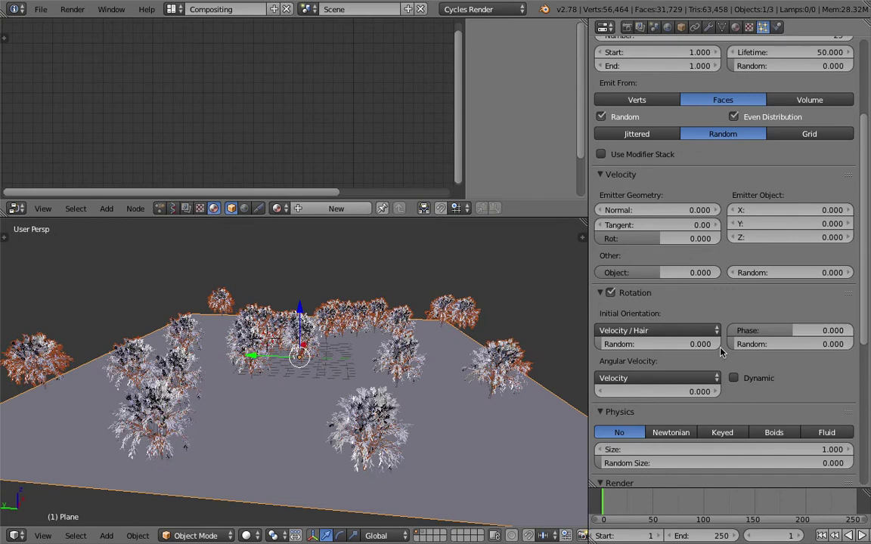
Leave the initial orientation at Velocity / Hair and turn particle Rotation off
click(679, 328)
click(559, 337)
click(610, 293)
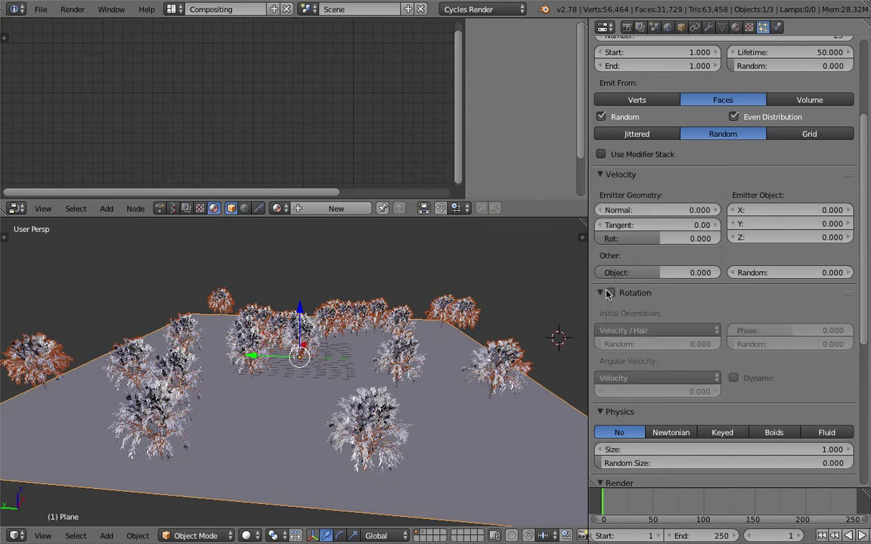
Collapse the particle Rotation settings and scale the ground plane down to roughly half its size
click(600, 293)
middle_drag(310, 335, 354, 344)
right_click(394, 349)
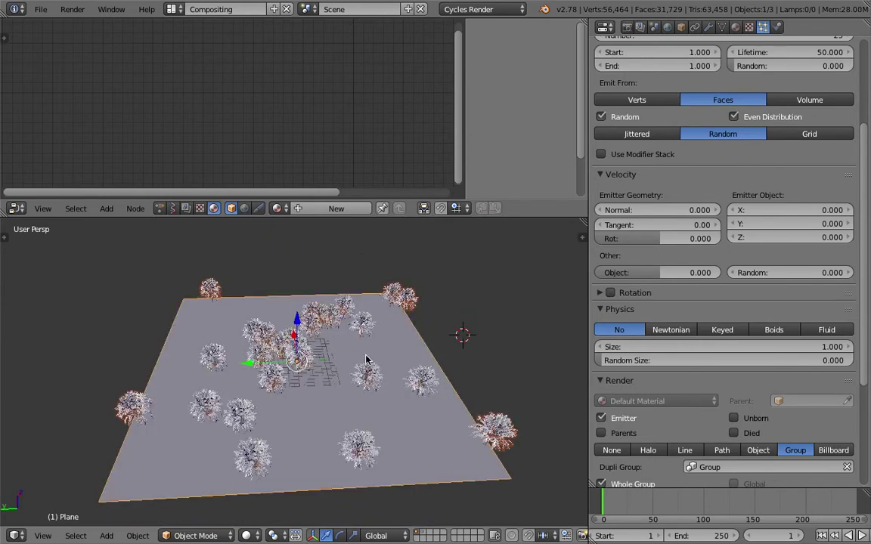
key(s)
click(308, 422)
middle_drag(308, 422, 321, 333)
scroll(320, 334, up, 4)
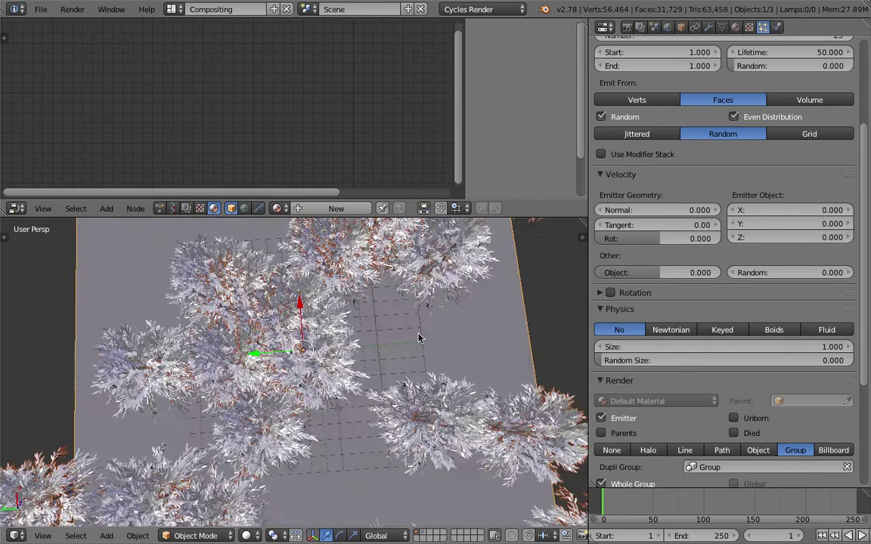
scroll(418, 338, down, 4)
middle_drag(378, 334, 326, 487)
middle_drag(341, 412, 346, 383)
Save the scene and store it as the new version sapling_AN_003.blend
key(super+s)
click(287, 330)
click(39, 10)
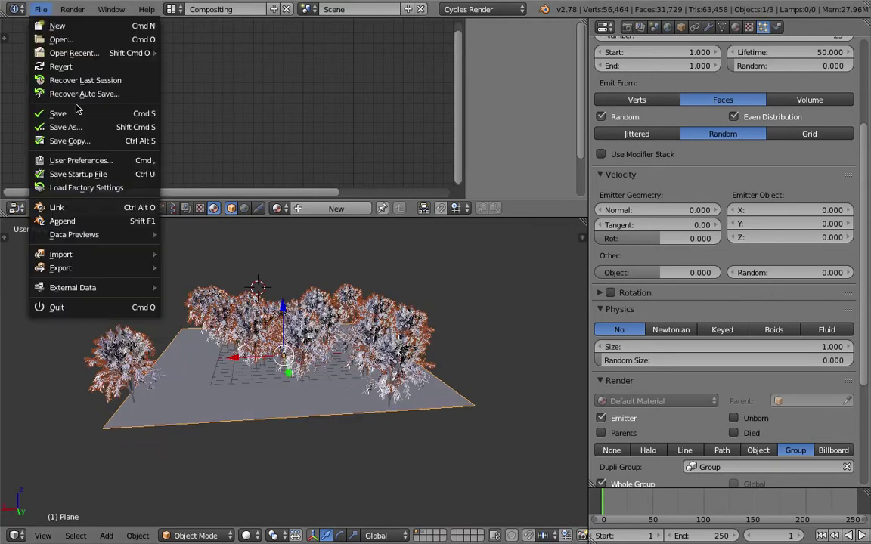
click(66, 127)
click(773, 62)
click(794, 44)
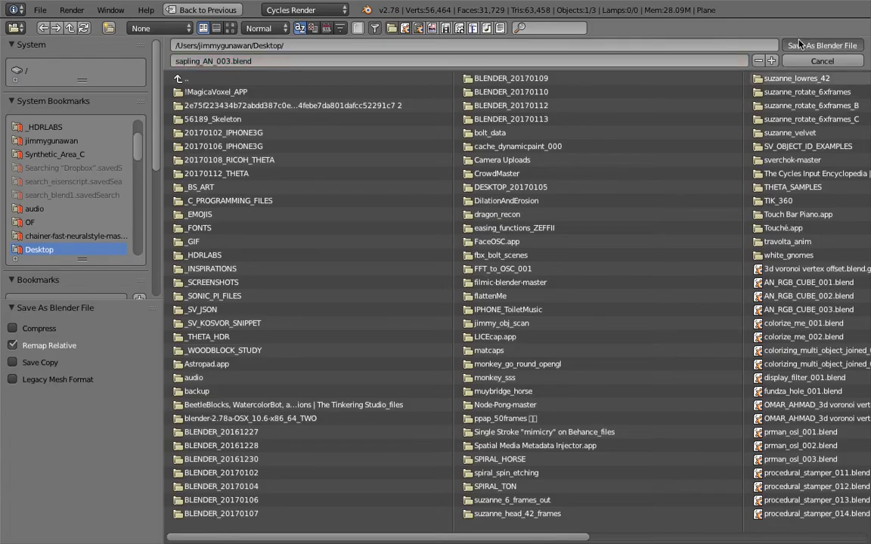
scroll(408, 302, up, 3)
scroll(392, 306, down, 2)
middle_drag(392, 306, 388, 304)
key(super+s)
click(352, 276)
Preview the scattered trees from another angle in Rendered viewport shading and return to Solid shading
click(251, 536)
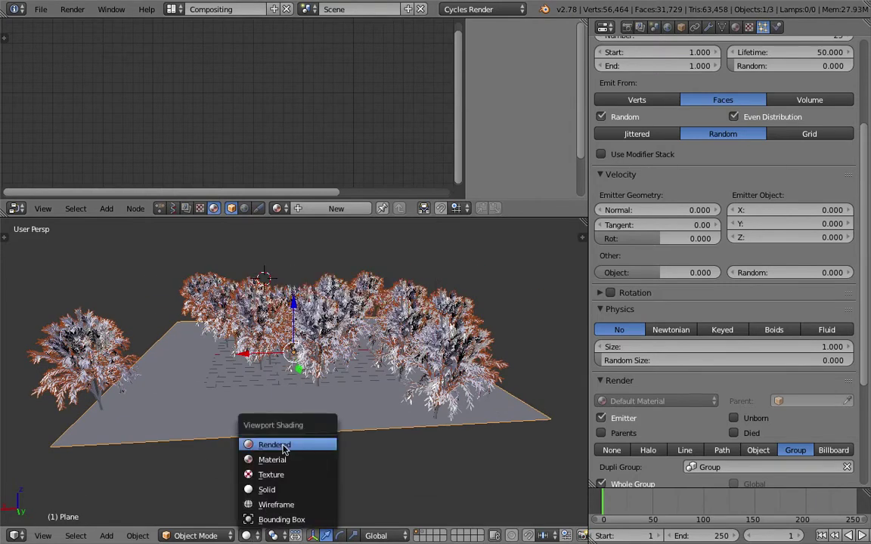
click(283, 446)
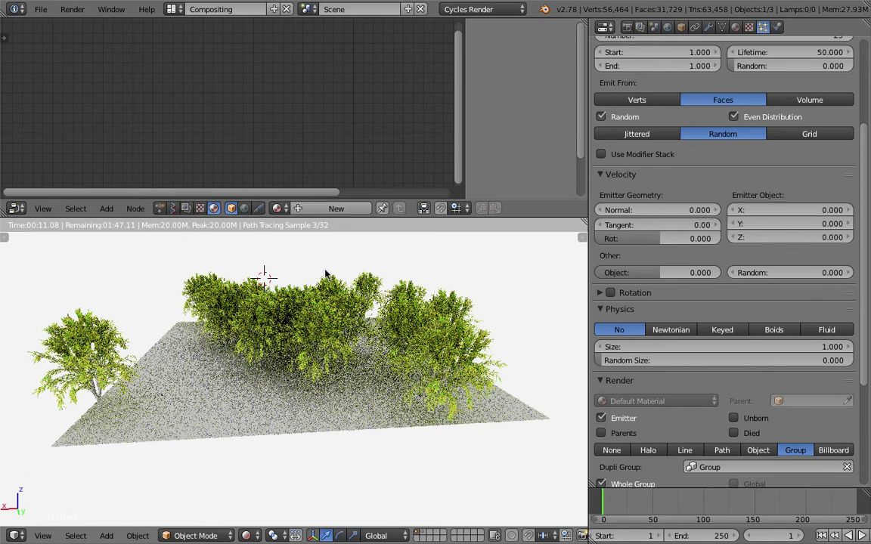
middle_drag(406, 327, 339, 346)
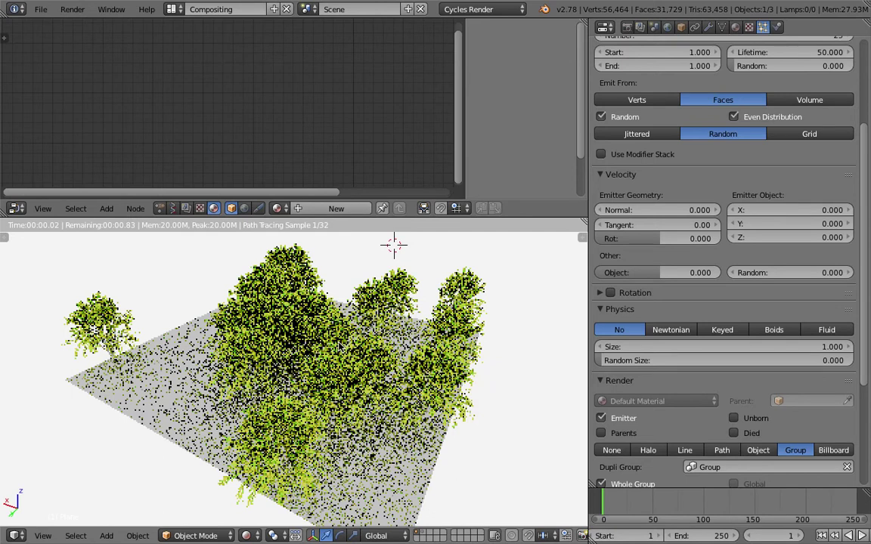
click(246, 536)
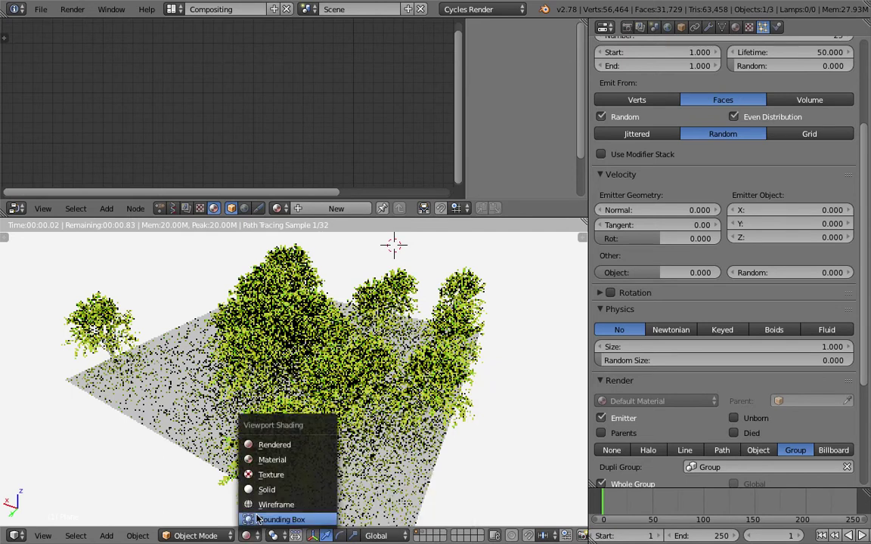
click(265, 489)
Save the file and set the ground plane's particle Number to 0
middle_drag(296, 399, 372, 378)
key(ctrl+s)
click(372, 378)
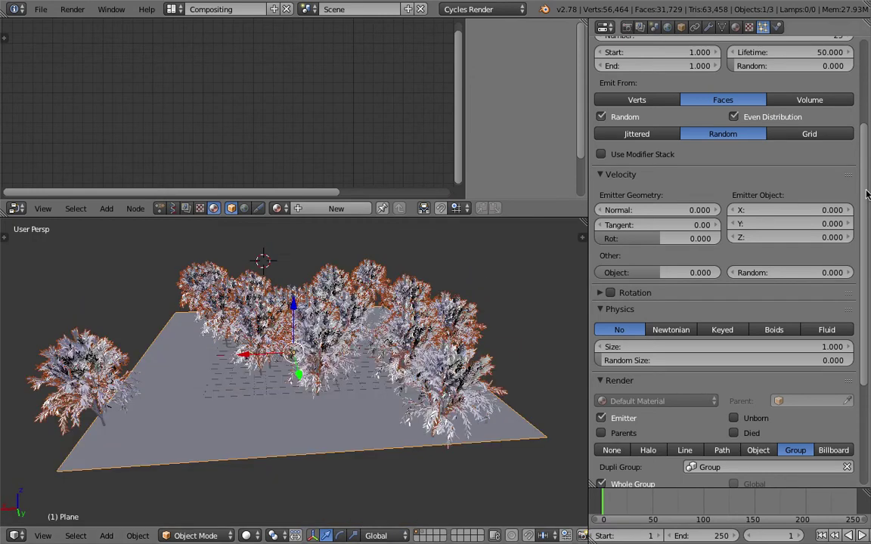
scroll(847, 113, up, 5)
click(768, 174)
text(0)
key(Return)
Select the original tree's leaves and spread out their Noise Texture and ColorRamp nodes in an enlarged node editor
middle_drag(304, 404, 323, 314)
scroll(333, 305, up, 4)
right_click(329, 290)
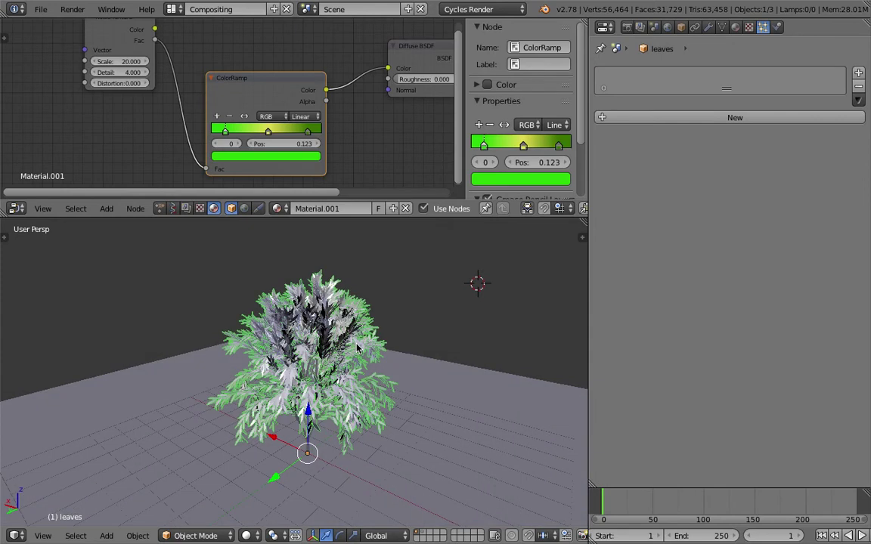
scroll(121, 54, down, 2)
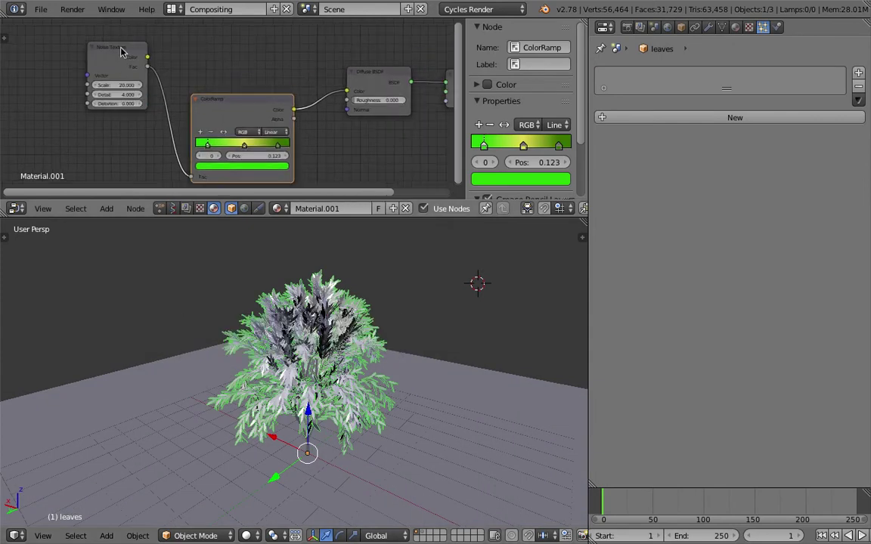
drag(121, 51, 82, 45)
drag(251, 99, 220, 80)
scroll(330, 292, up, 1)
middle_drag(271, 325, 243, 307)
drag(466, 57, 567, 64)
middle_drag(293, 309, 318, 300)
middle_drag(387, 344, 334, 298)
scroll(261, 123, down, 2)
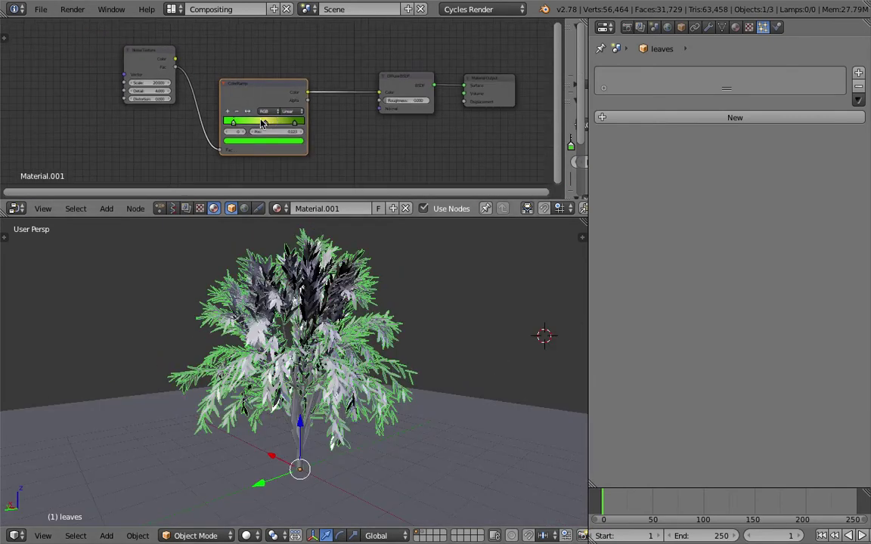
drag(287, 202, 288, 250)
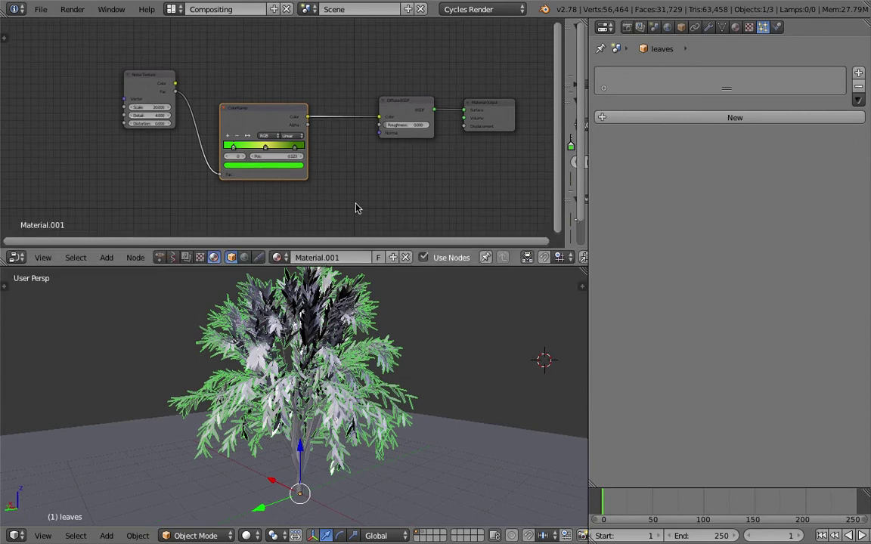
Cut the link between the ColorRamp and the Diffuse BSDF Color input, and enlarge the 3D view again
scroll(363, 143, up, 2)
ctrl+drag(368, 87, 371, 159)
middle_drag(371, 159, 359, 119)
key(shift+a)
click(355, 154)
click(360, 114)
middle_drag(362, 371, 341, 377)
drag(391, 268, 393, 208)
shift+middle_drag(394, 251, 403, 278)
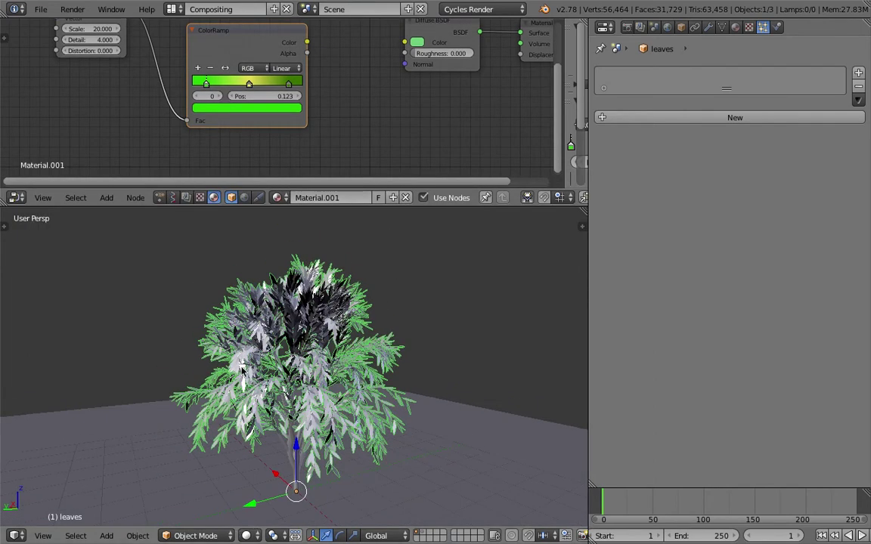
Switch the leaves object to Vertex Paint mode and show the brush settings
click(198, 536)
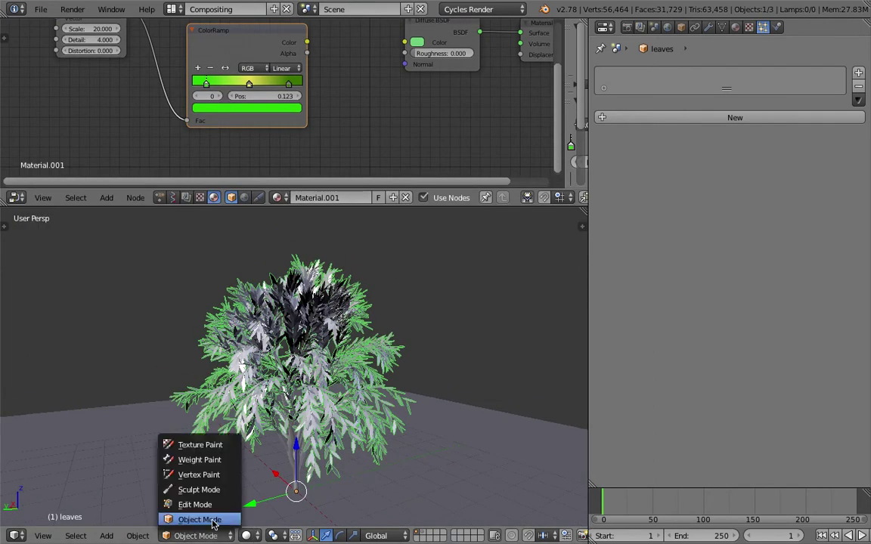
click(223, 476)
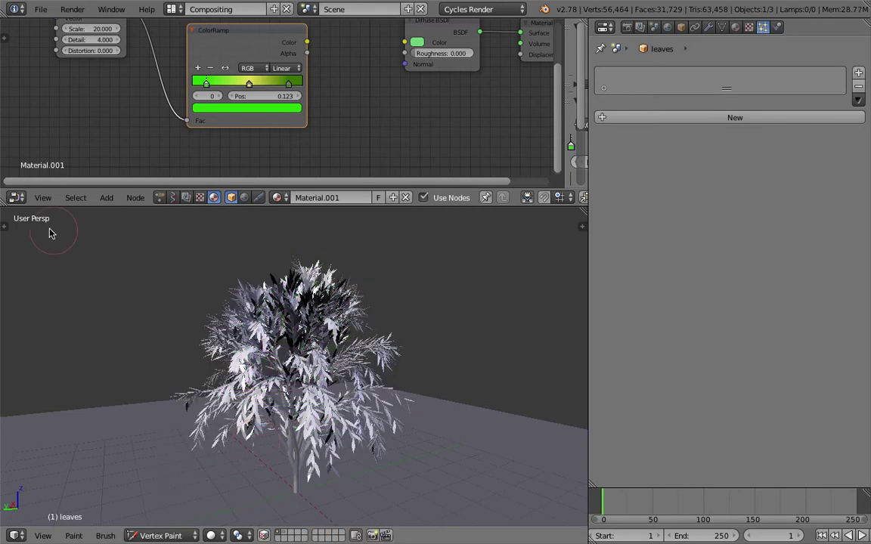
click(6, 223)
Paint patches of the leaves from several sides in red, salmon, magenta, blue and cyan
click(48, 385)
drag(305, 358, 318, 311)
middle_drag(318, 311, 359, 357)
drag(323, 326, 303, 294)
click(64, 344)
mouse_move(409, 326)
mouse_down()
mouse_move(351, 325)
mouse_move(308, 369)
mouse_move(302, 355)
mouse_move(316, 418)
mouse_up()
click(38, 349)
click(60, 371)
click(44, 381)
mouse_move(340, 332)
mouse_down()
mouse_move(363, 356)
mouse_move(371, 410)
mouse_up()
middle_drag(389, 414, 322, 423)
scroll(315, 432, up, 2)
mouse_move(253, 378)
middle_down()
mouse_move(323, 347)
mouse_move(371, 369)
mouse_move(424, 371)
middle_up()
middle_drag(363, 370, 374, 387)
scroll(375, 381, up, 2)
mouse_move(387, 281)
middle_down()
mouse_move(391, 311)
mouse_move(414, 313)
middle_up()
scroll(378, 314, down, 2)
drag(340, 303, 304, 335)
click(50, 342)
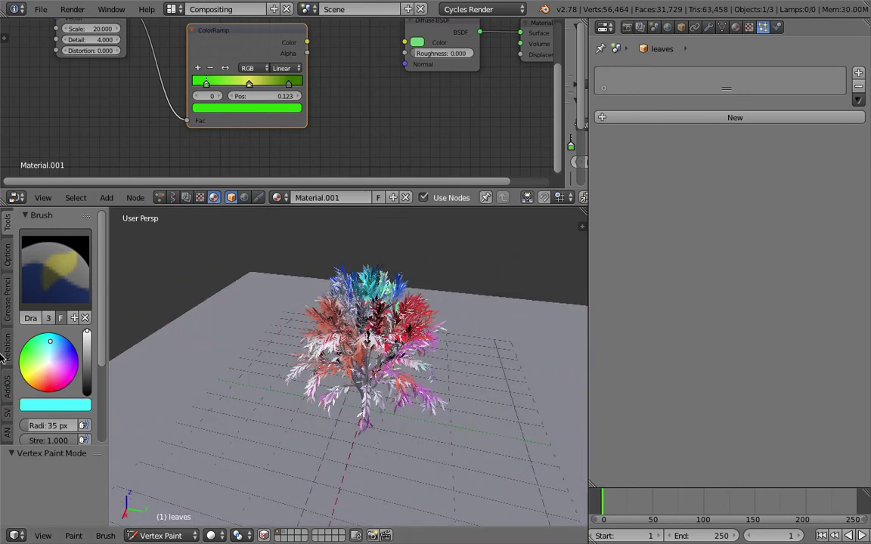
Paint a large part of the leaves bright green, then darken the brush color and add darker green strokes
click(28, 345)
mouse_move(353, 280)
mouse_down()
mouse_move(353, 347)
mouse_move(321, 376)
mouse_up()
click(87, 359)
mouse_move(379, 364)
mouse_down()
mouse_move(366, 406)
mouse_move(331, 356)
mouse_up()
middle_drag(395, 355, 311, 351)
Choose a muted green brush color and paint over the leaves around the tree, keeping Solid shading
click(46, 356)
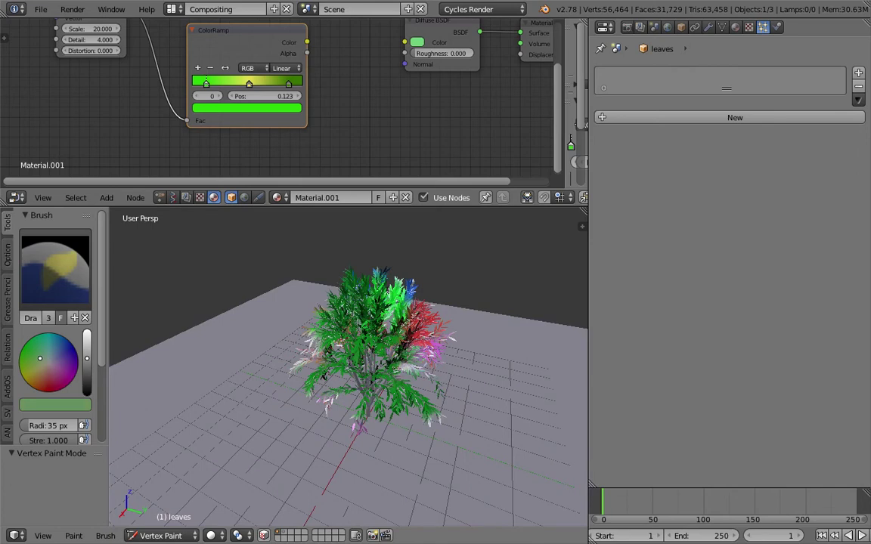
drag(349, 345, 386, 332)
middle_drag(385, 333, 362, 298)
drag(325, 368, 353, 382)
middle_drag(378, 378, 329, 371)
mouse_move(385, 333)
mouse_down()
mouse_move(399, 422)
mouse_move(399, 402)
mouse_up()
middle_drag(399, 403, 370, 347)
drag(370, 348, 389, 321)
middle_drag(389, 325, 359, 344)
scroll(359, 344, up, 2)
scroll(356, 350, down, 2)
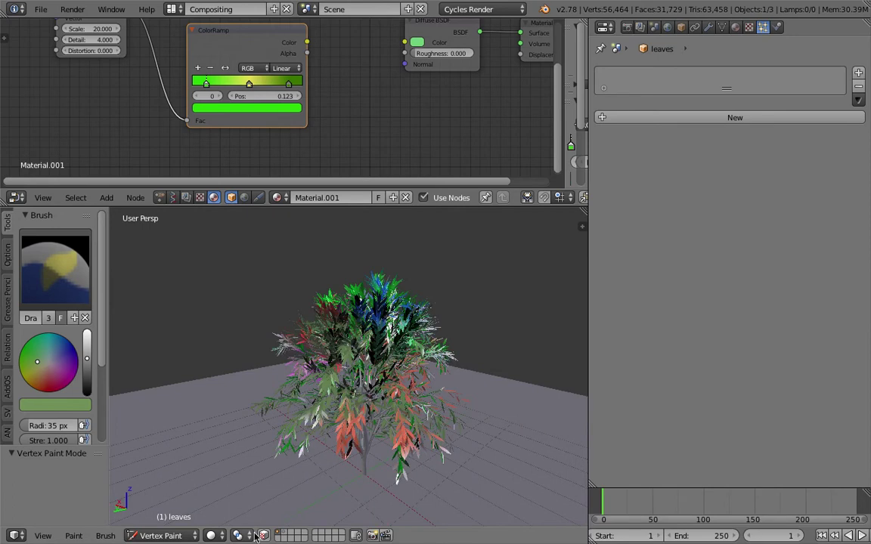
click(212, 535)
click(232, 490)
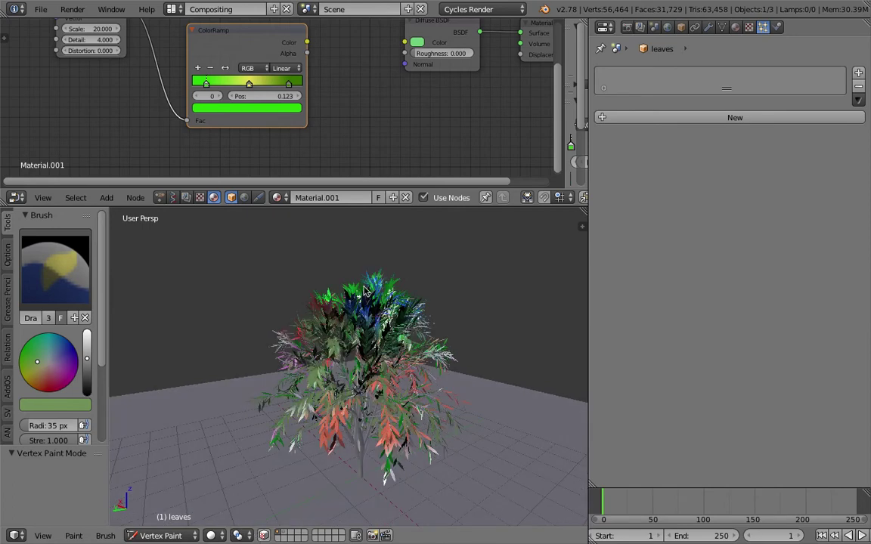
Add an Attribute node below the Diffuse BSDF in the leaf material and set its name to Col
scroll(321, 114, down, 2)
key(shift+a)
click(325, 129)
text(ColorRampatt)
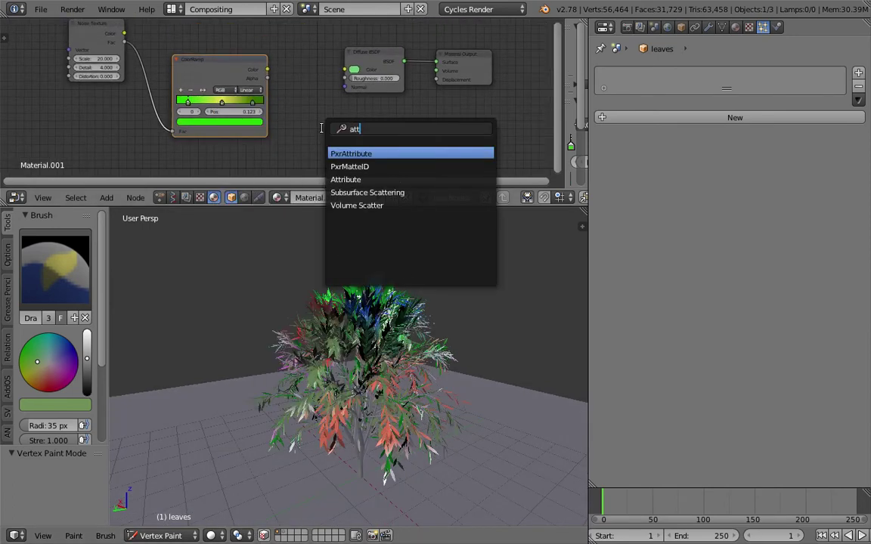
key(Down)
key(Down)
key(Return)
click(322, 132)
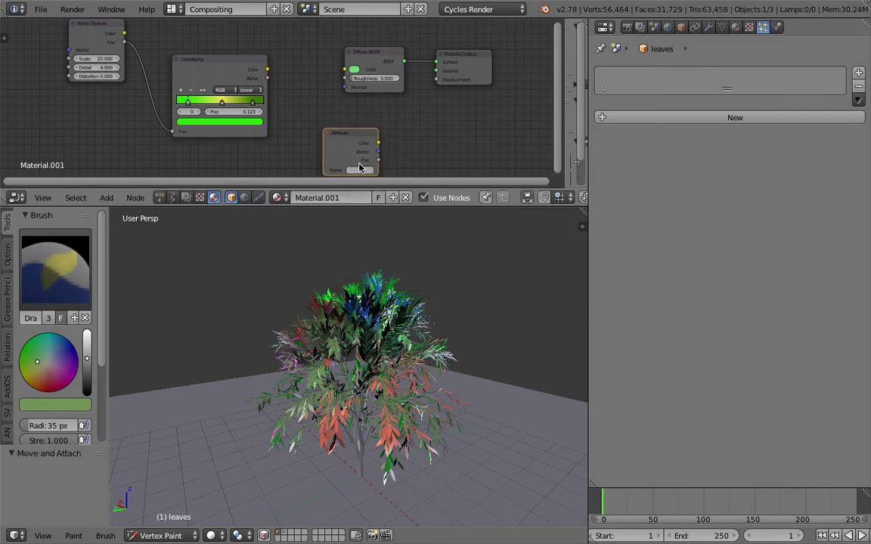
scroll(355, 144, up, 4)
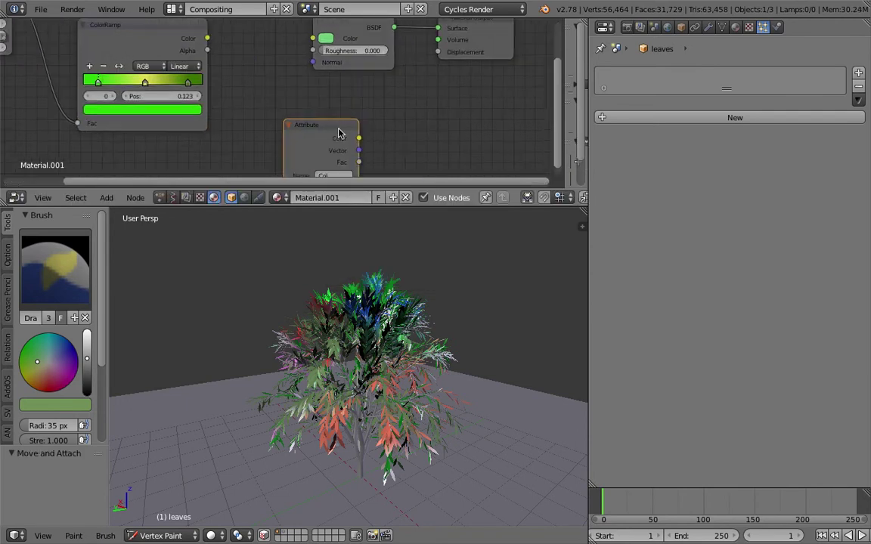
Move the Attribute node beside the Diffuse BSDF and link its Color output to the shader's Color input
drag(382, 190, 317, 267)
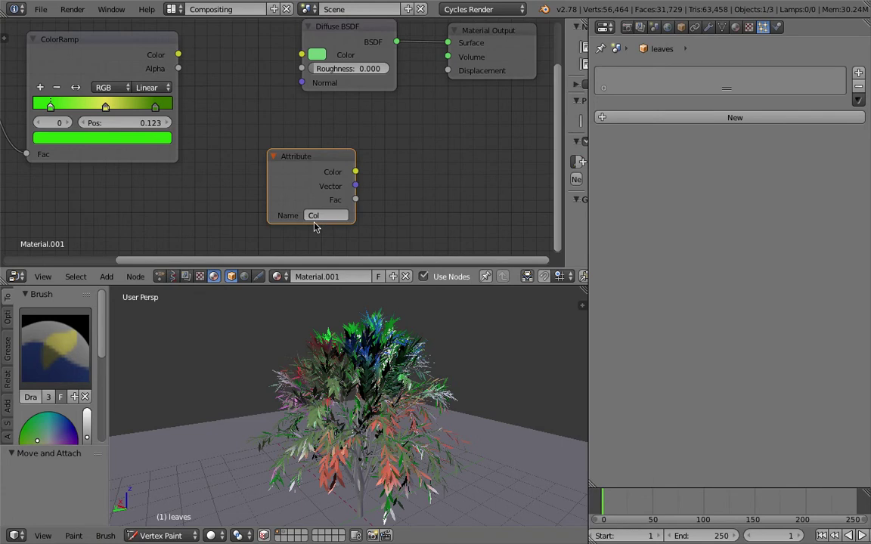
scroll(315, 228, up, 1)
drag(277, 153, 196, 149)
drag(279, 173, 293, 125)
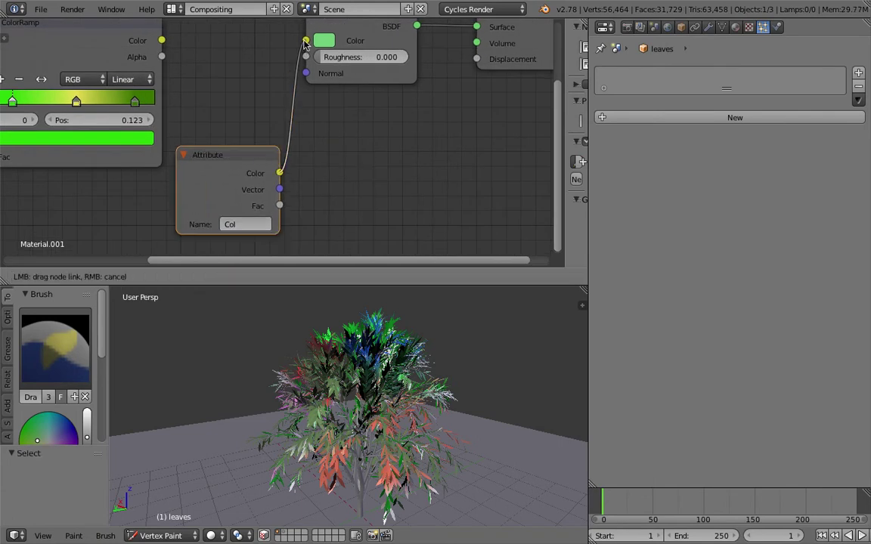
drag(305, 44, 306, 40)
Return the leaves to Object Mode and preview their painted colors in Rendered shading, ending in Solid shading
click(189, 535)
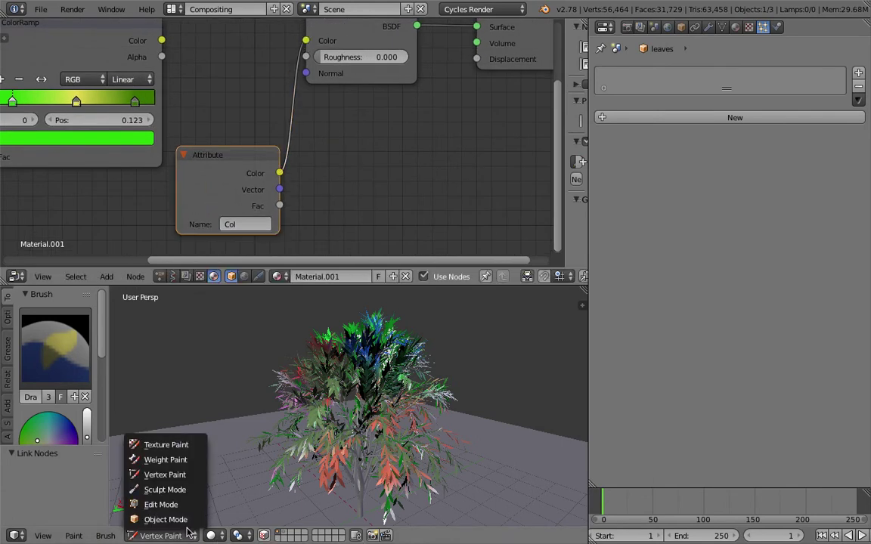
click(187, 521)
click(246, 535)
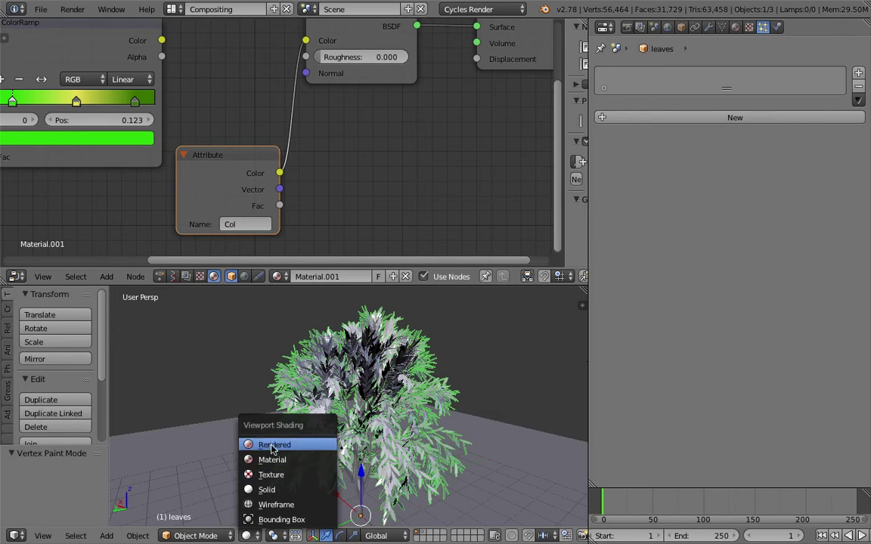
click(264, 443)
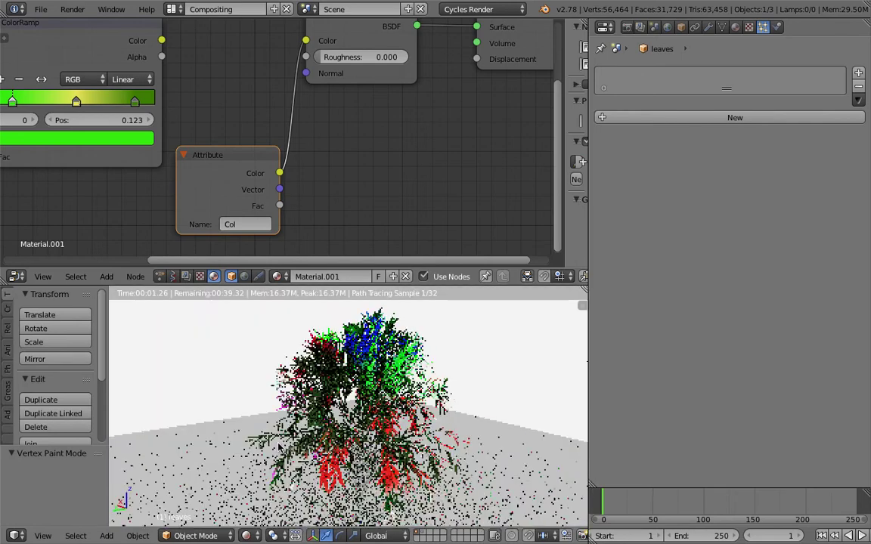
middle_drag(334, 413, 361, 406)
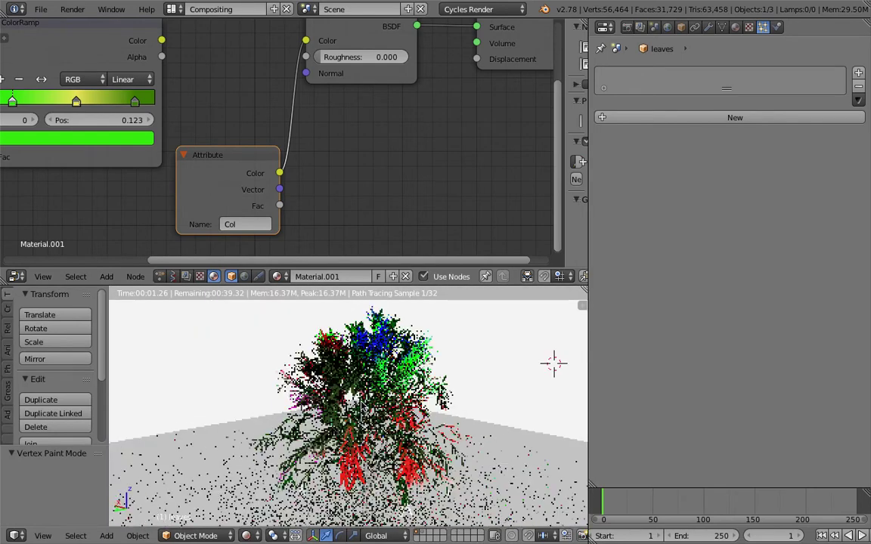
click(257, 535)
click(270, 493)
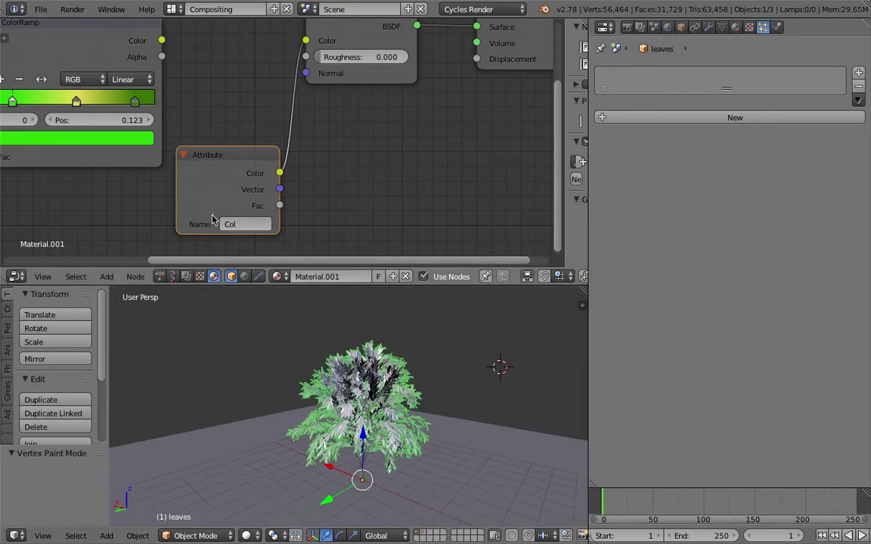
Save the scene as a new file with the next version number
click(40, 9)
click(87, 126)
click(771, 61)
click(821, 46)
middle_drag(393, 369, 378, 385)
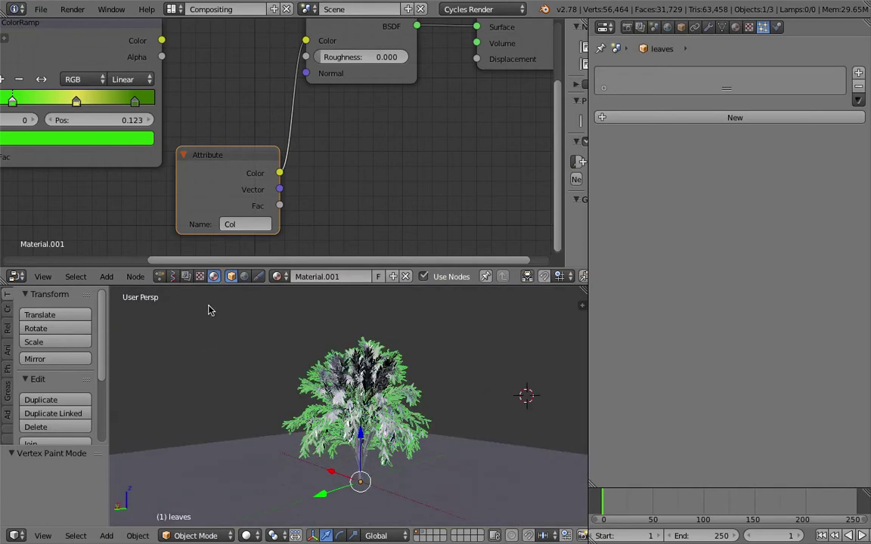
middle_drag(413, 370, 389, 377)
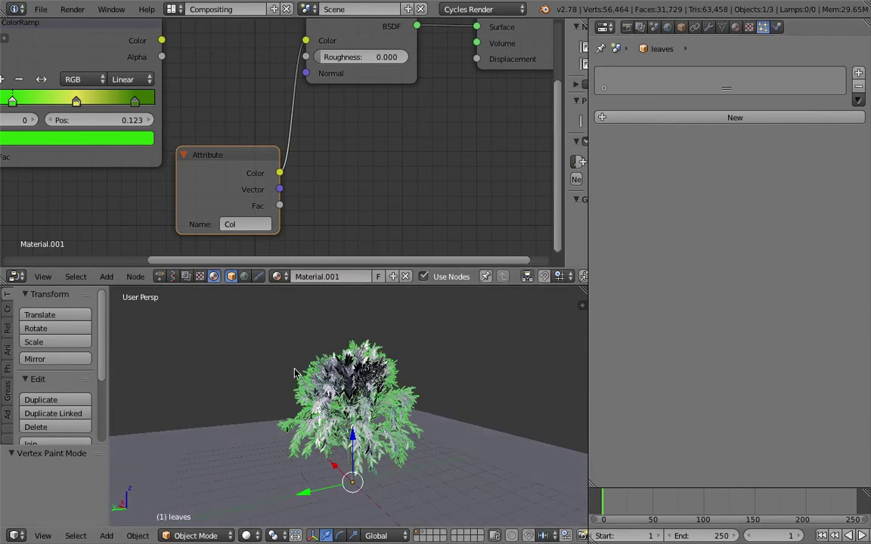
Enable Dynamic Paint physics on the leaves, add a canvas, and save the file
click(776, 26)
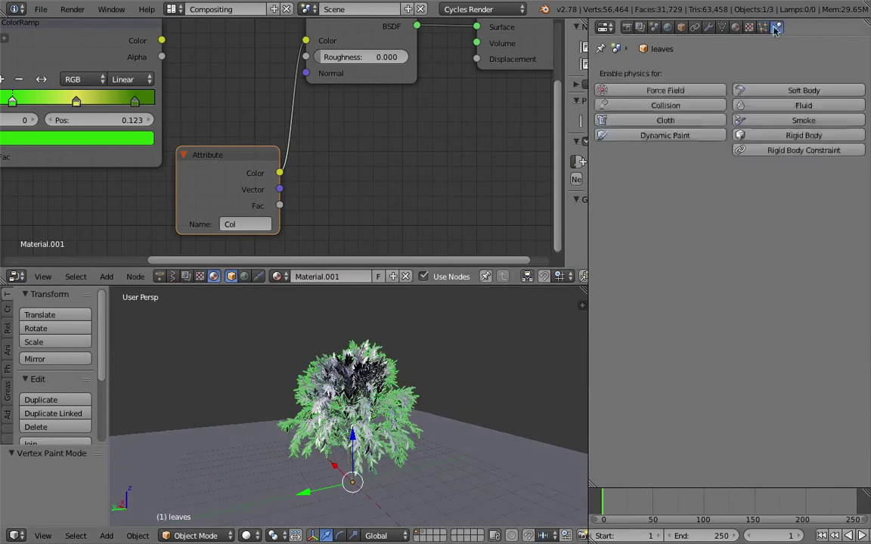
click(660, 138)
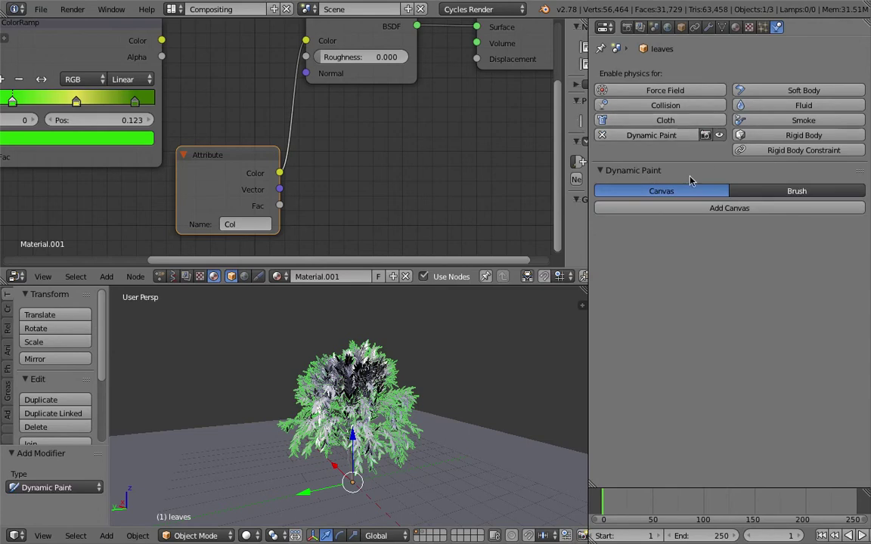
click(730, 208)
middle_drag(487, 410, 478, 409)
key(ctrl+s)
click(391, 410)
Expand the canvas's Dynamic Paint settings, including the output section with the paintmap and wetmap layers
drag(866, 332, 865, 470)
click(671, 451)
scroll(670, 453, down, 1)
click(669, 466)
scroll(676, 467, down, 3)
click(614, 348)
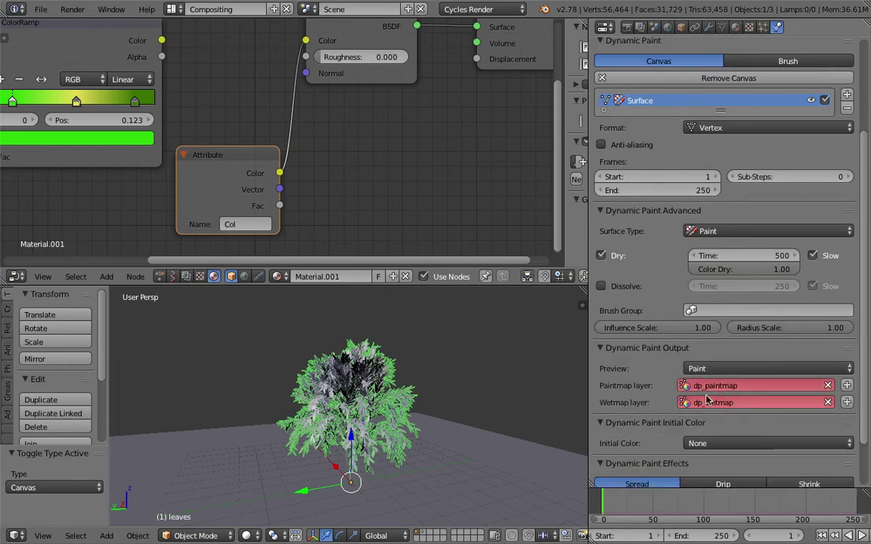
Create the dp_paintmap output layer for the leaves' canvas and keep the canvas's initial color at None
click(846, 387)
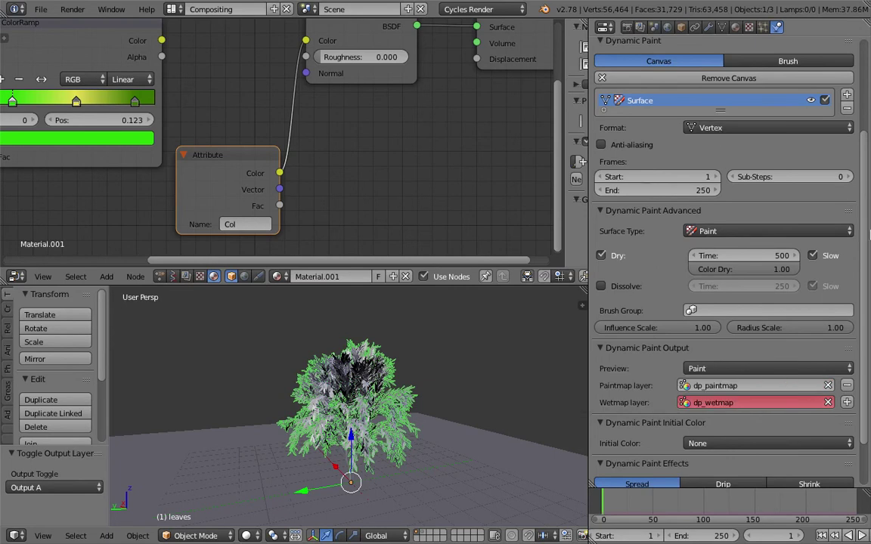
scroll(790, 302, down, 2)
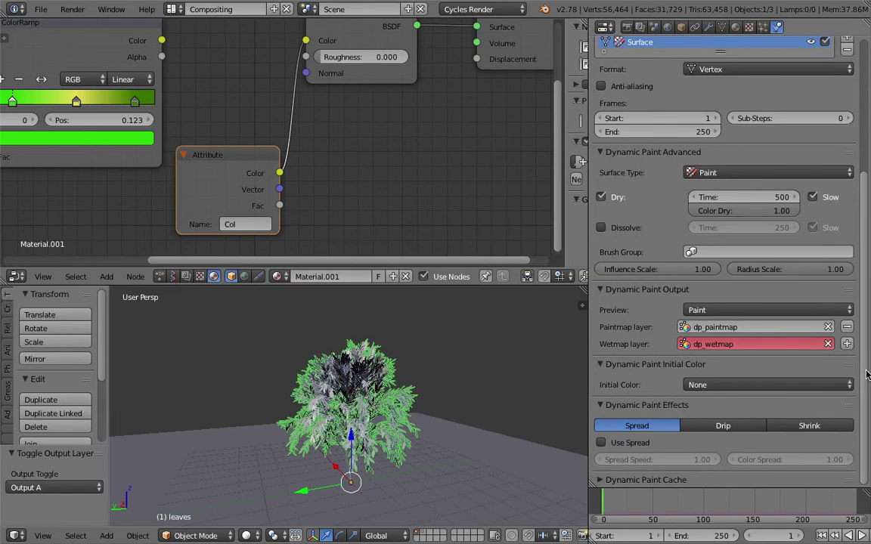
click(699, 385)
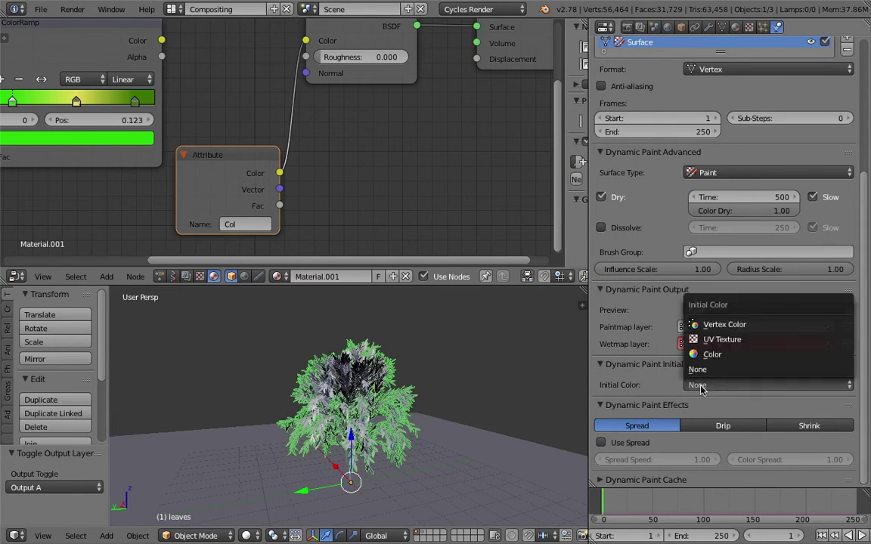
click(704, 388)
click(701, 386)
click(701, 370)
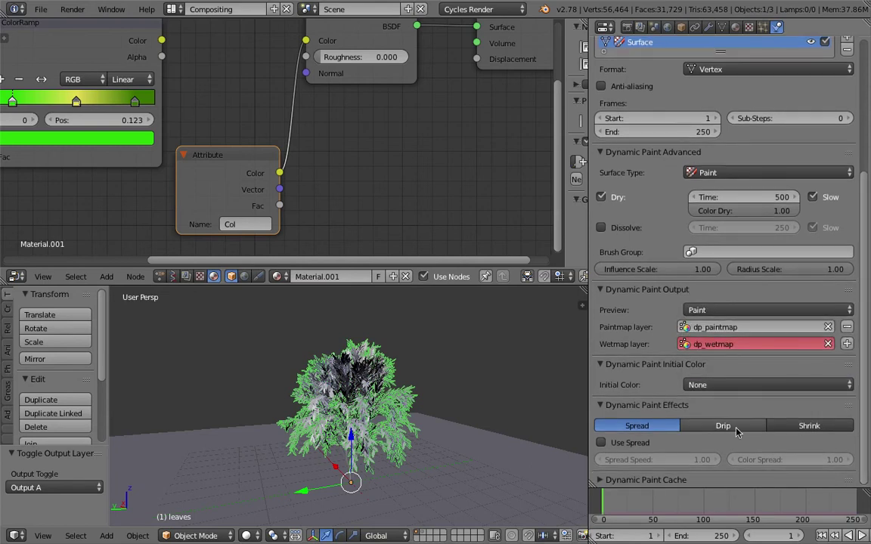
Add an Ico Sphere mesh and move it beside the tree, level with its crown
key(shift+a)
mouse_move(426, 333)
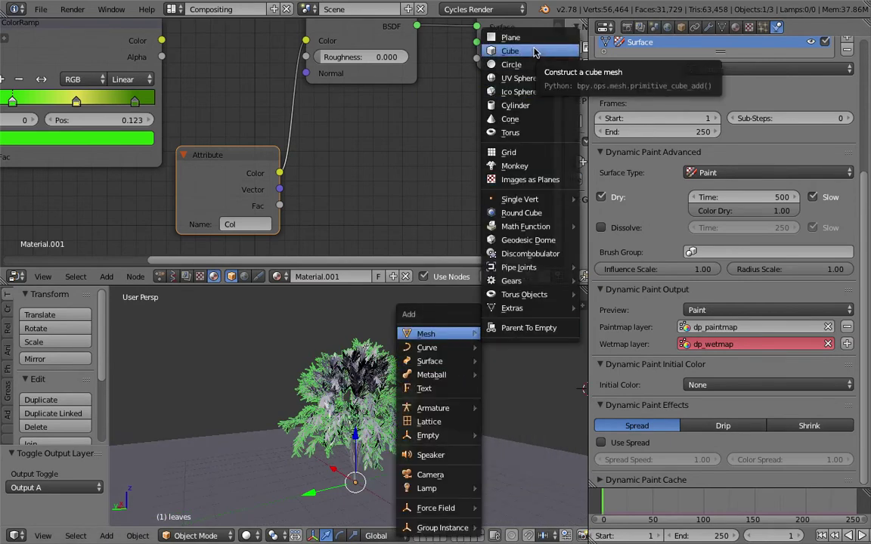
click(519, 92)
click(255, 362)
scroll(525, 370, down, 1)
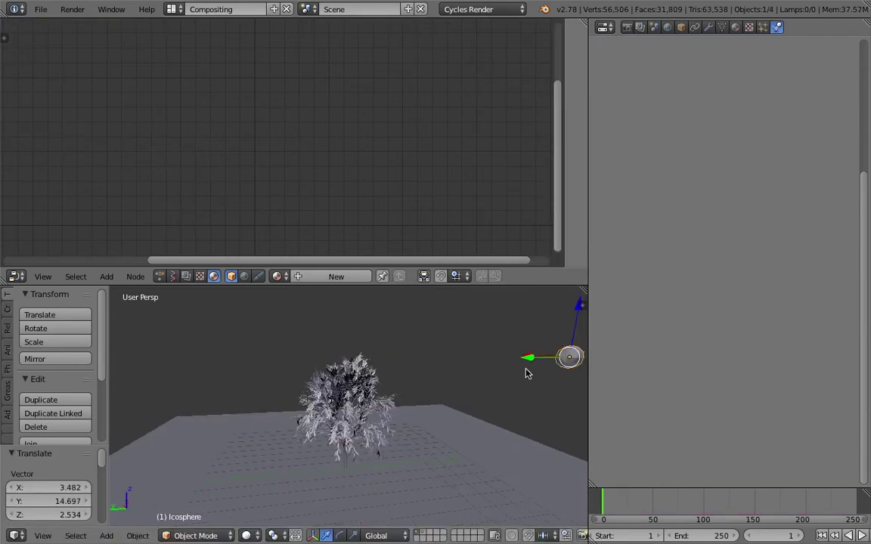
key(g)
click(393, 373)
Set the icosphere's maximum draw type to Wire
click(681, 27)
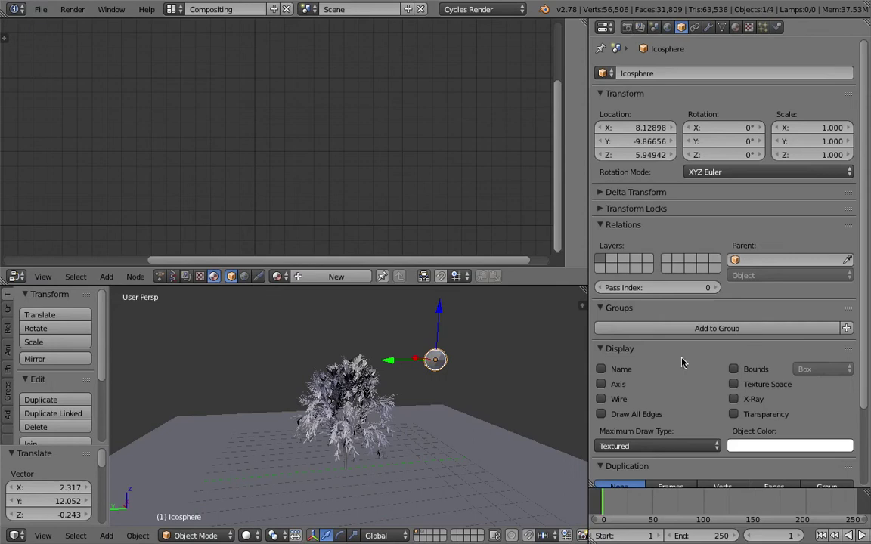
click(617, 445)
click(618, 414)
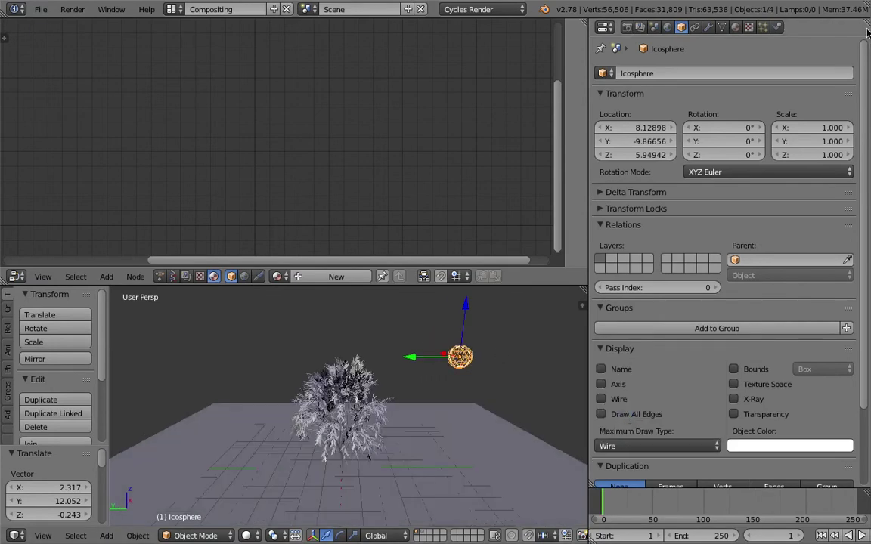
Split the Properties area in two and turn the upper part into an Outliner
drag(868, 31, 710, 156)
click(605, 27)
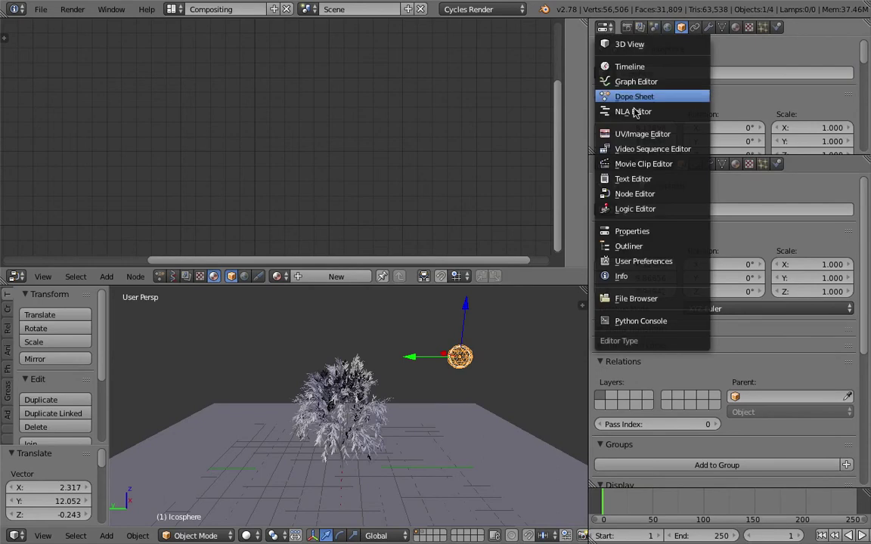
click(629, 246)
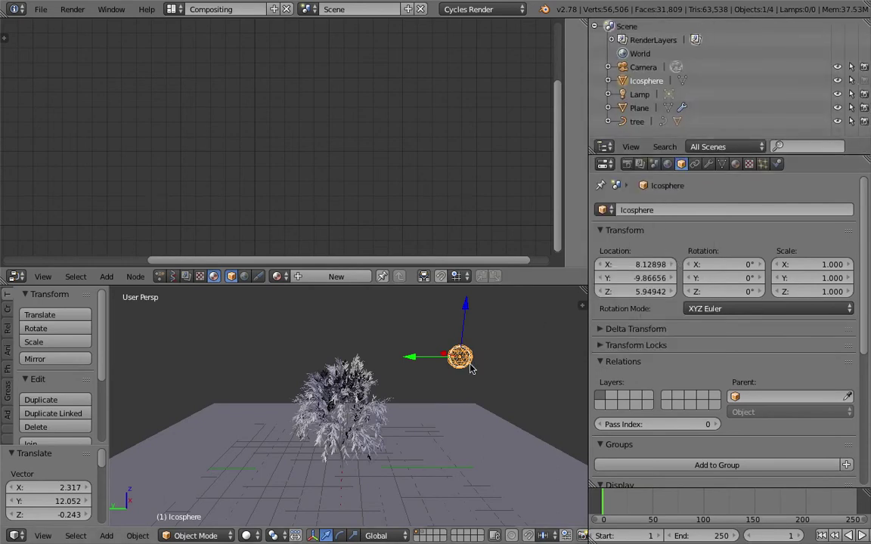
Enable Dynamic Paint physics on the icosphere, add a brush, and save over sapling_AN_004.blend
middle_drag(472, 369, 503, 358)
click(777, 164)
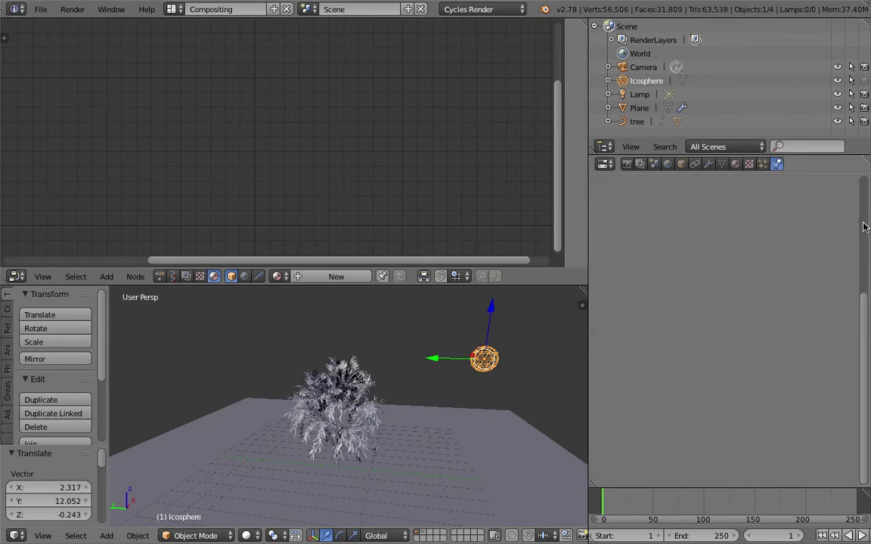
click(705, 272)
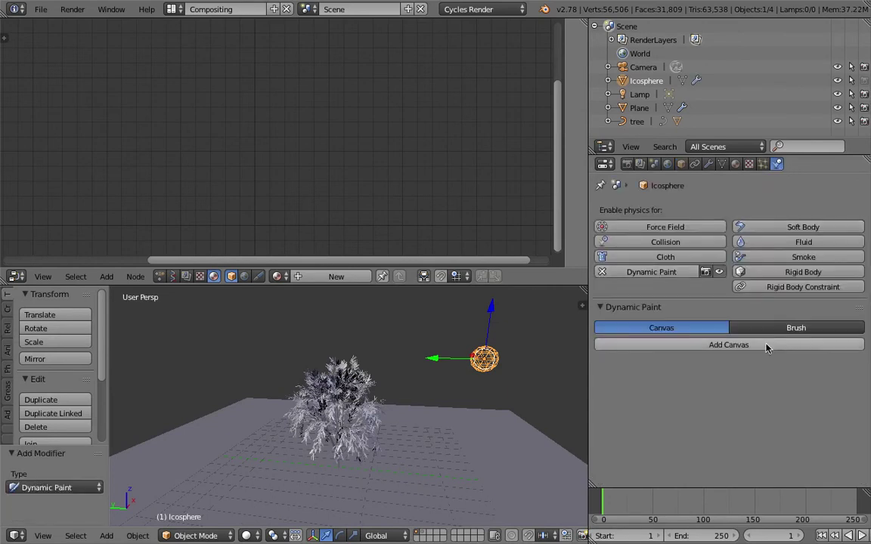
click(772, 328)
click(747, 345)
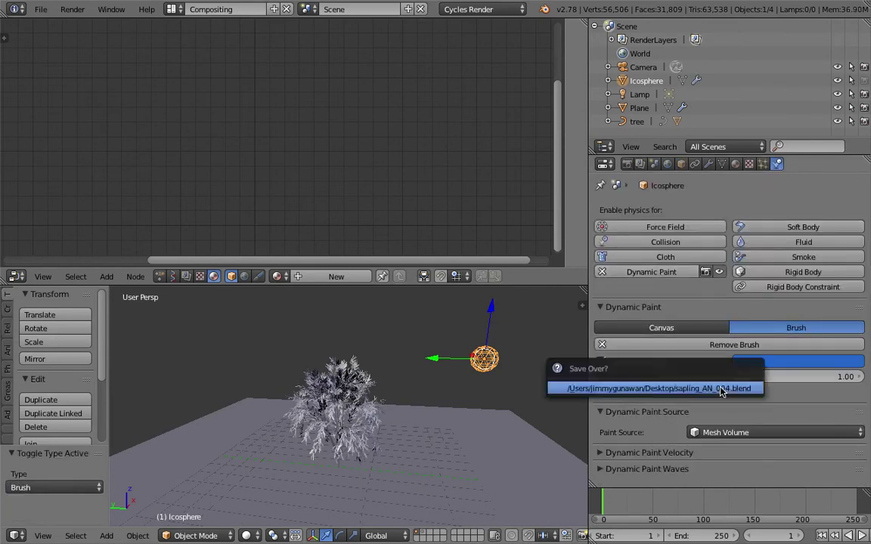
Move the icosphere closer to the tree and set its brush's paint source to Mesh Volume + Proximity
middle_drag(355, 382, 376, 421)
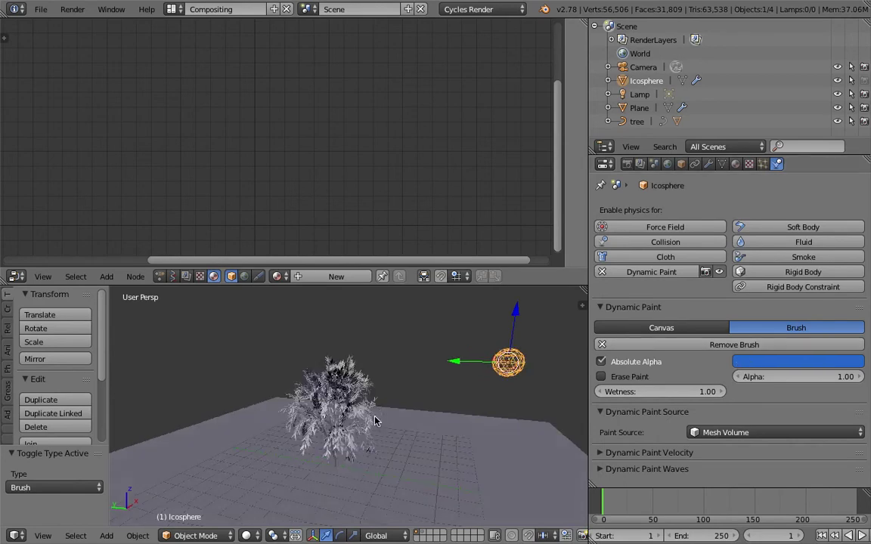
key(g)
click(338, 393)
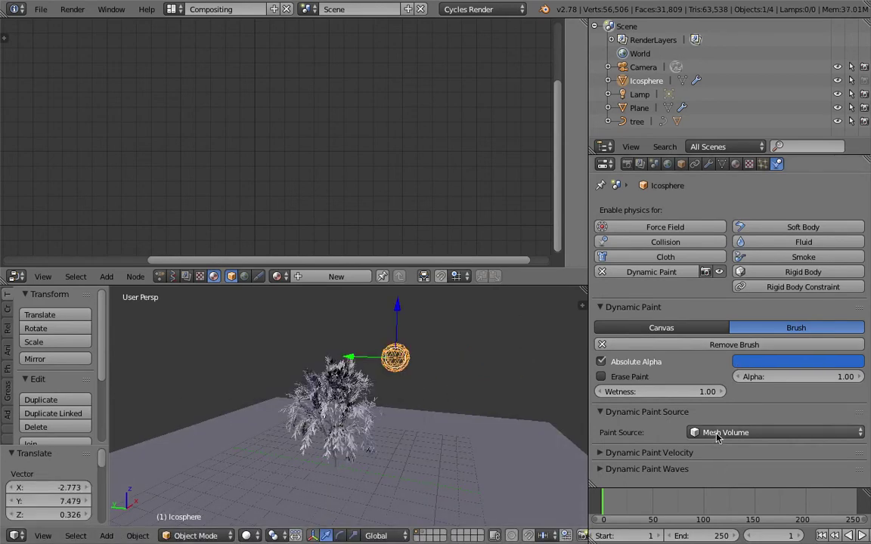
click(717, 434)
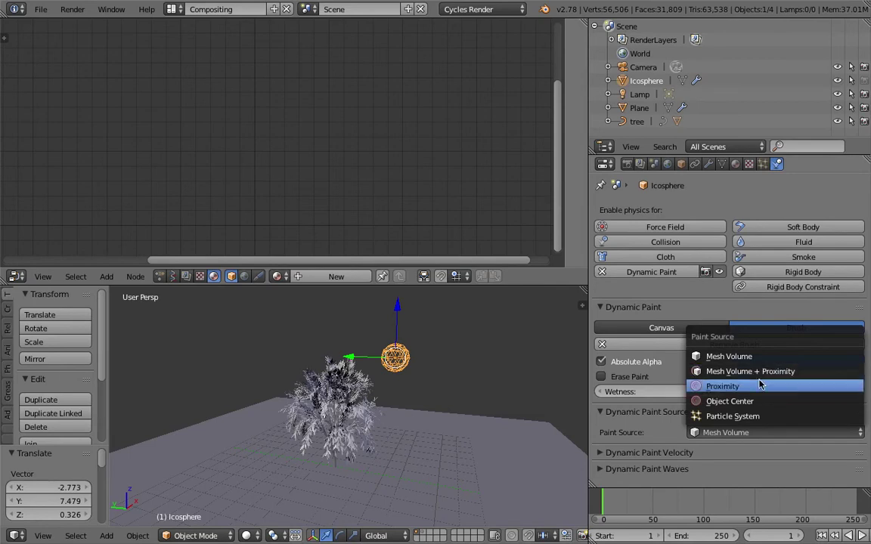
click(761, 371)
middle_drag(524, 391, 447, 394)
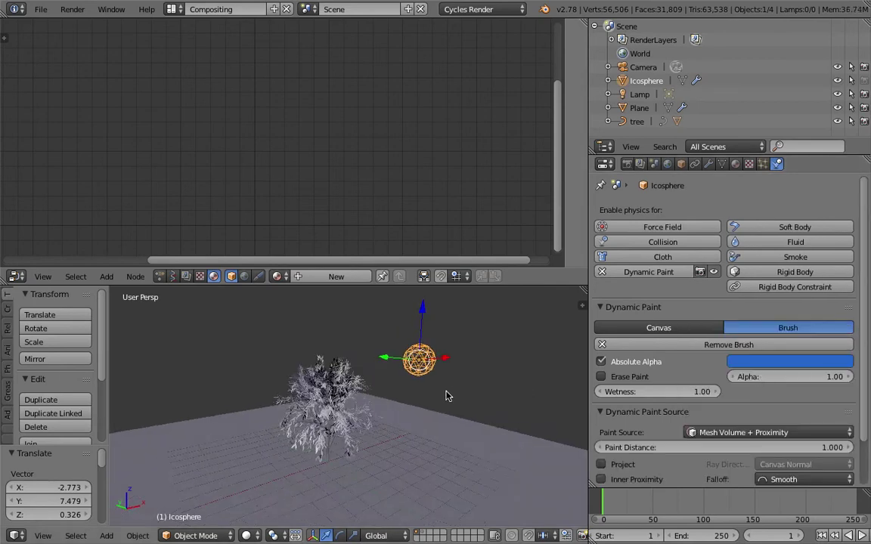
click(713, 432)
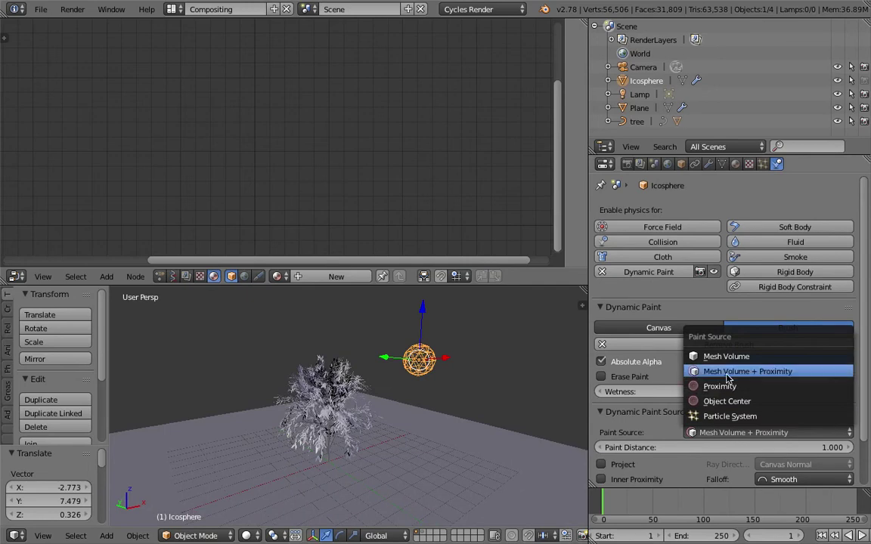
Reposition the icosphere slightly higher beside the tree's crown and save the file
middle_drag(419, 390, 342, 412)
key(ctrl+s)
click(344, 412)
key(g)
click(377, 375)
key(ctrl+s)
click(378, 375)
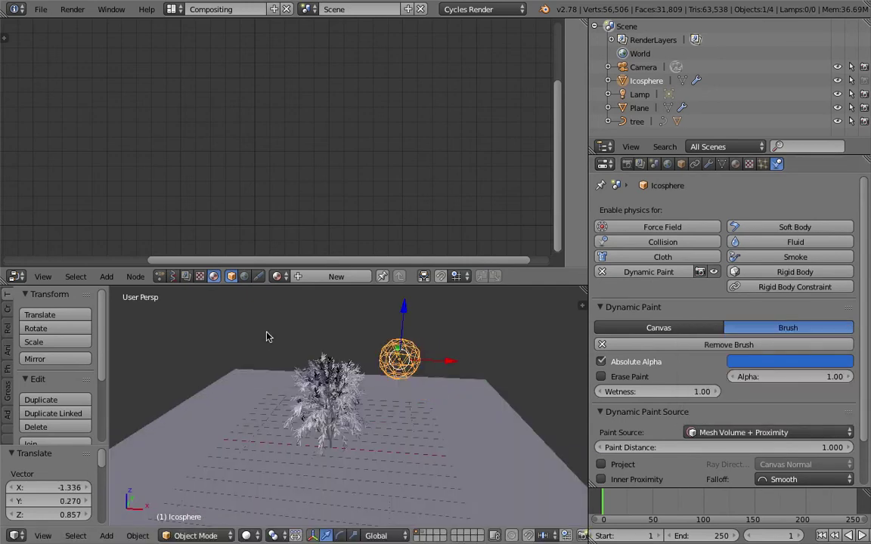
Switch the node editor to Animation Nodes and create a new node tree
click(163, 277)
click(310, 277)
key(ctrl+s)
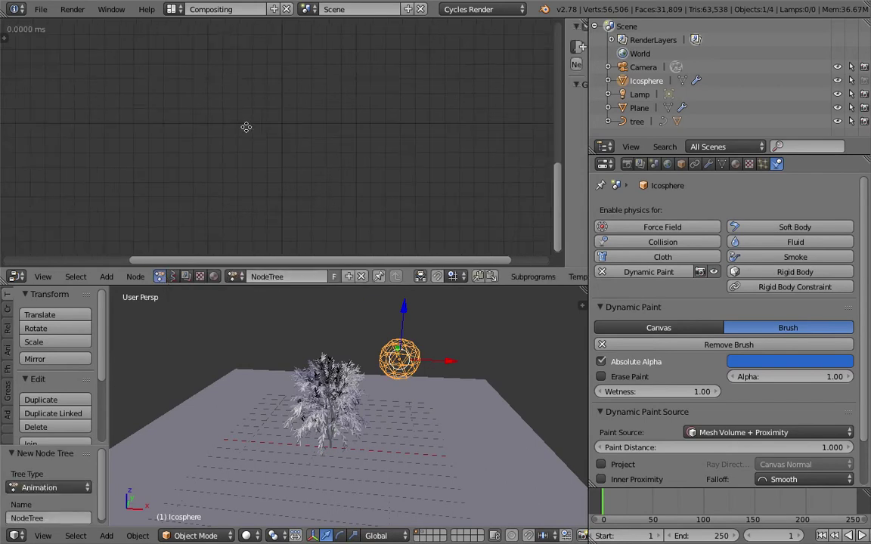
Search for an object instancing node and place an Object Instancer in the node tree
click(280, 125)
key(shift+a)
mouse_move(282, 144)
click(273, 48)
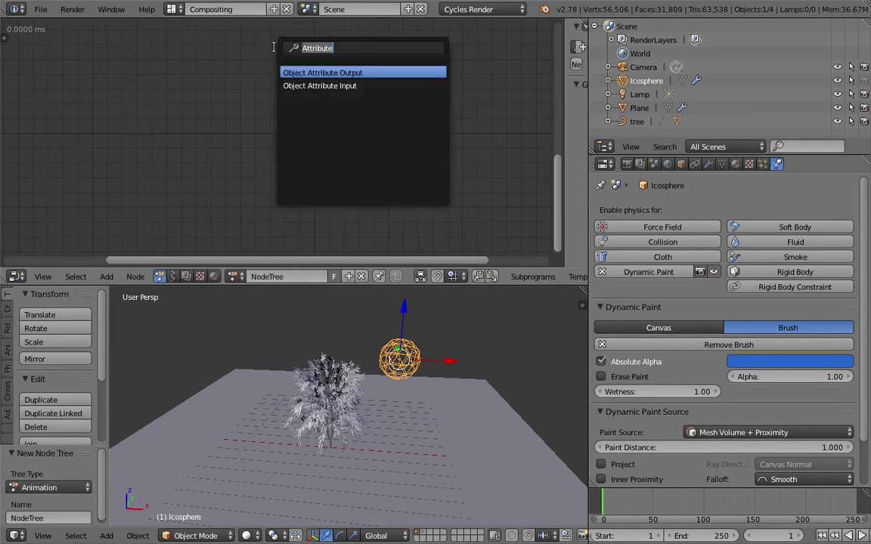
text(object i)
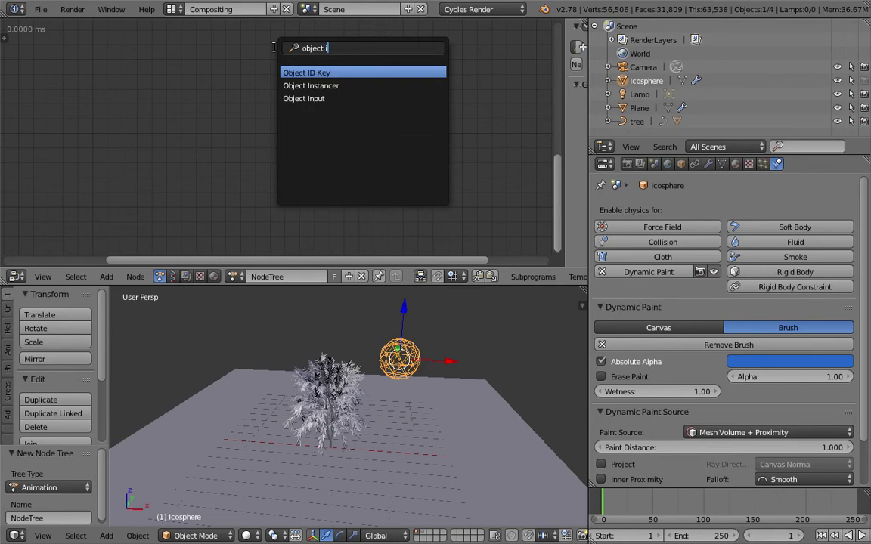
key(Return)
click(207, 62)
Save the file and assign the Icosphere as the Object Instancer's source object
key(ctrl+s)
key(Return)
click(293, 175)
click(400, 359)
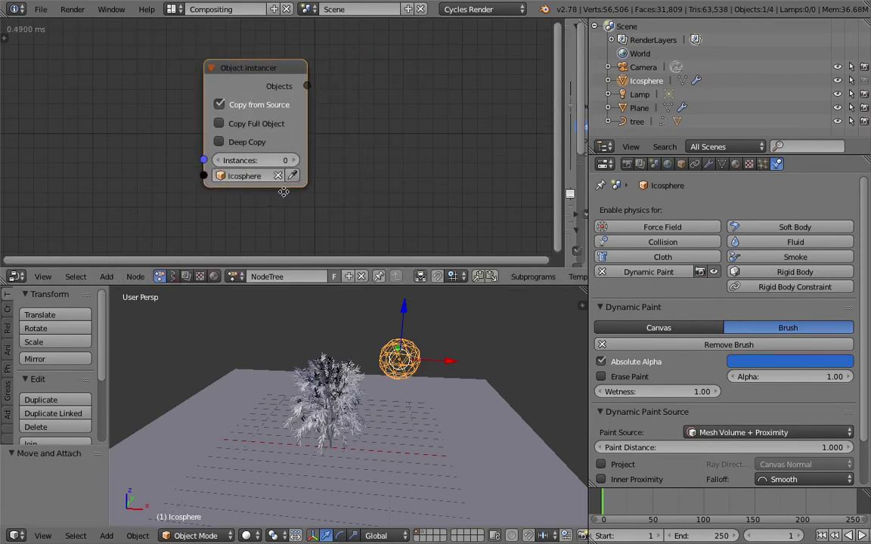
middle_drag(344, 204, 286, 194)
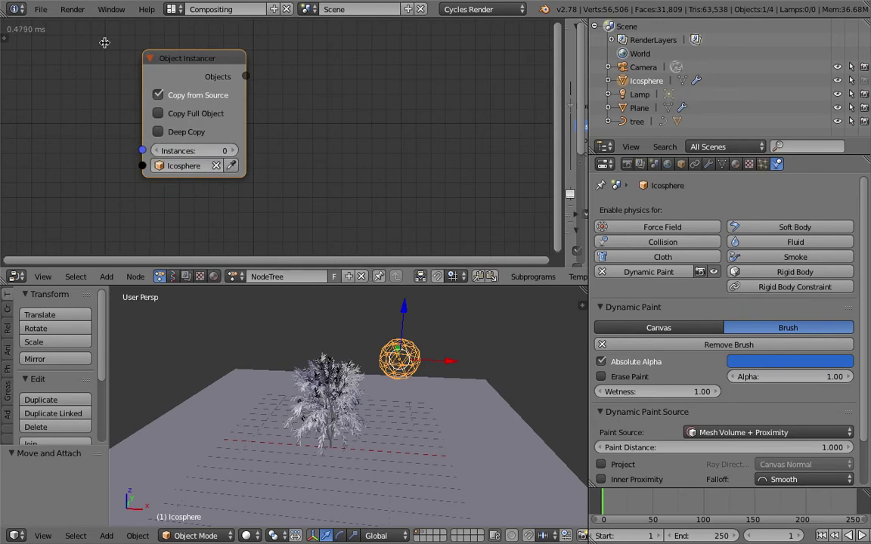
Enable auto execution on tree, frame and property changes, and set the Object Instancer to 5 instances
click(5, 36)
click(6, 111)
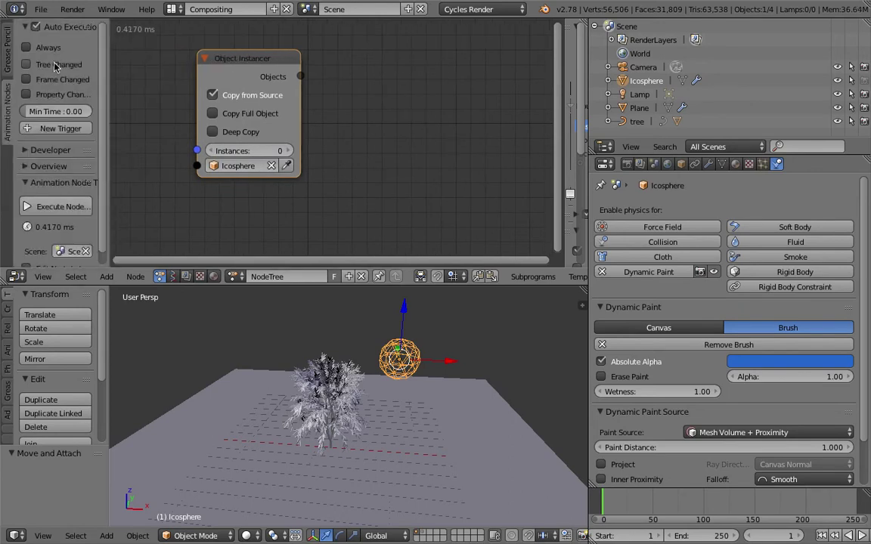
middle_drag(131, 99, 144, 94)
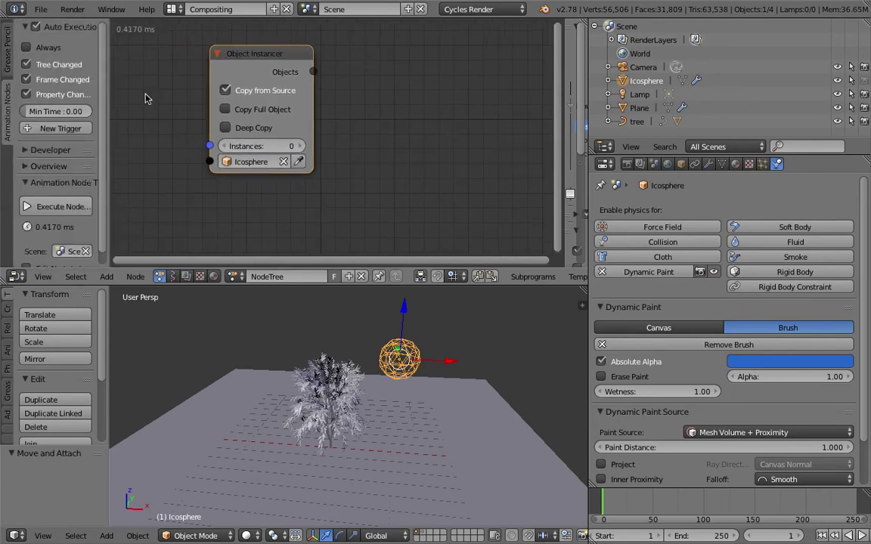
click(301, 146)
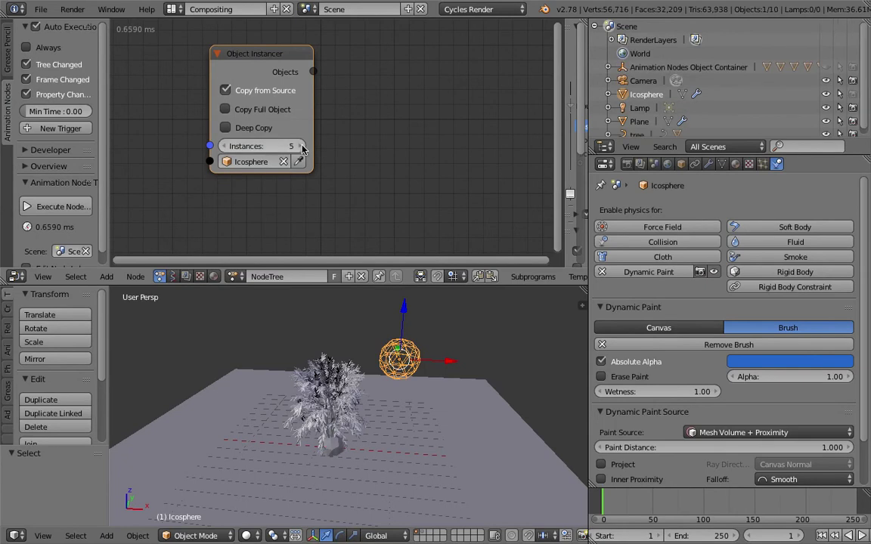
Select an instanced sphere at the tree's base and check its physics and modifiers for Dynamic Paint
right_click(340, 458)
middle_drag(332, 456, 364, 449)
right_click(332, 469)
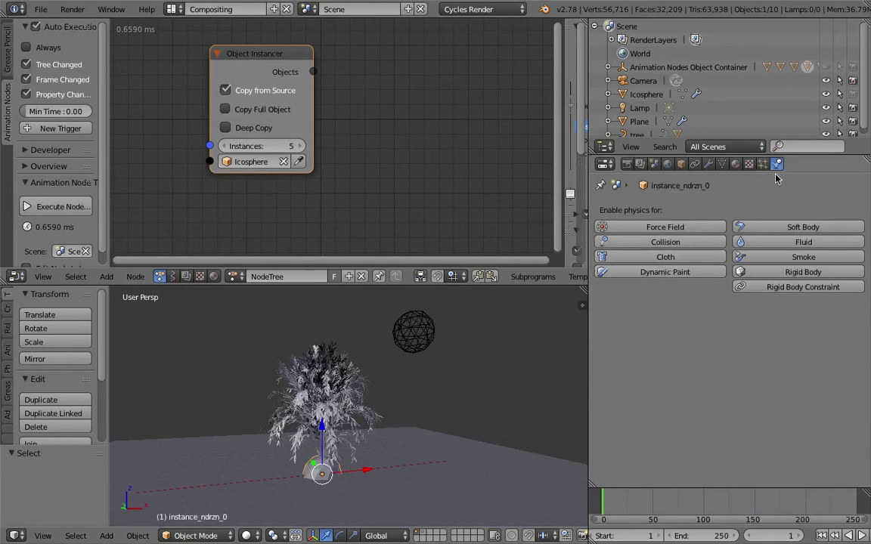
click(710, 165)
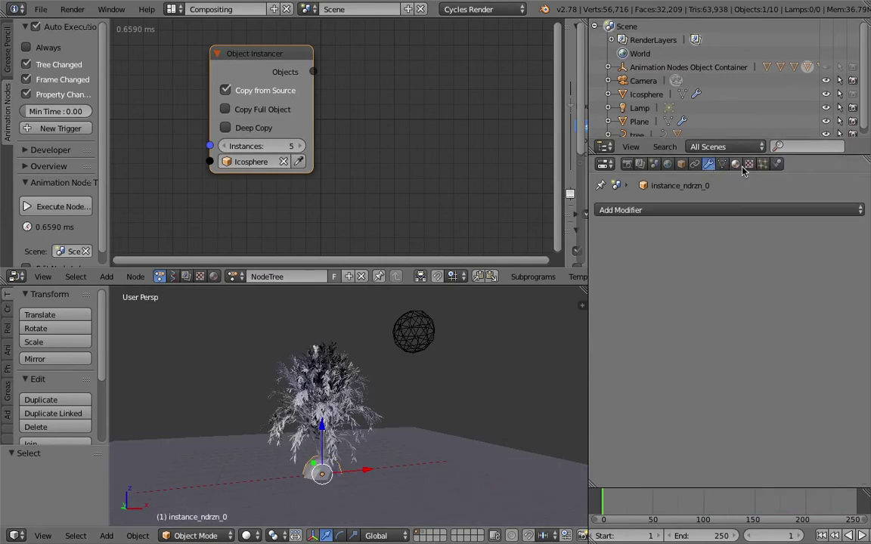
Enable Copy Full Object and Deep Copy on the Object Instancer, go to frame 46, and reset the node's source data
click(262, 111)
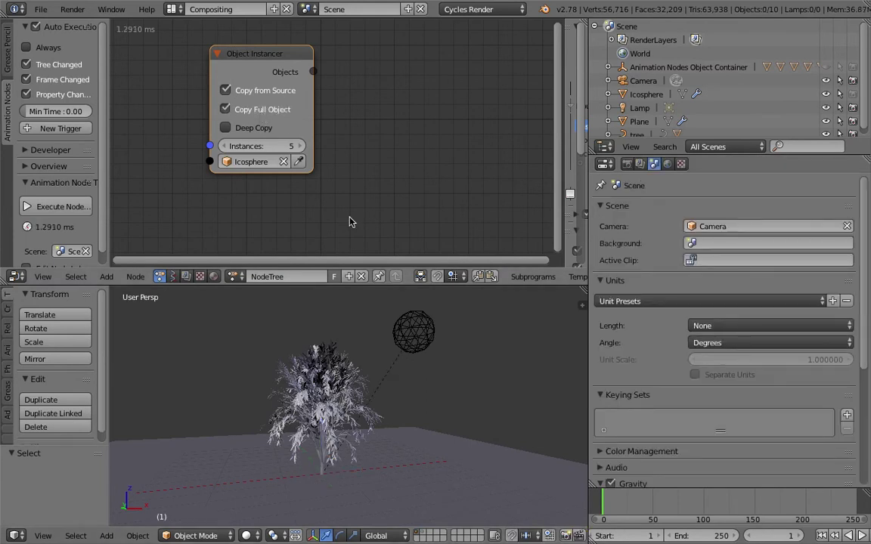
click(649, 500)
mouse_move(382, 392)
middle_down()
mouse_move(387, 431)
mouse_move(384, 405)
middle_up()
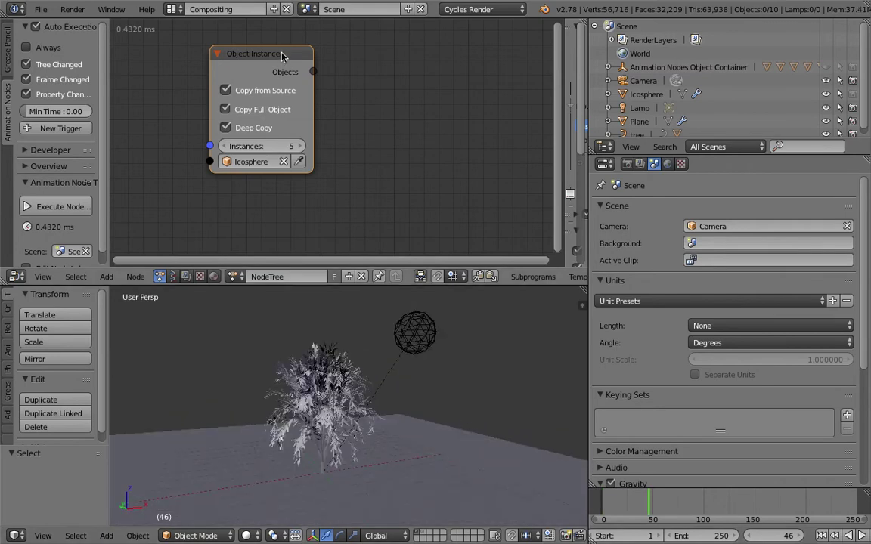
key(u)
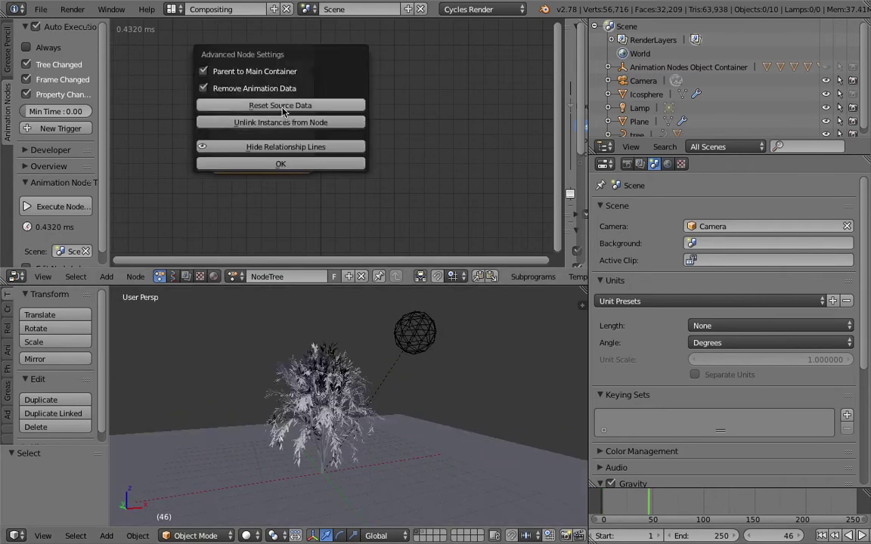
Expand the Animation Nodes Object Container and check the modifiers of instanced spheres such as Icosphere.002
right_click(402, 357)
mouse_move(402, 359)
middle_down()
mouse_move(433, 351)
mouse_move(414, 363)
middle_up()
scroll(394, 430, down, 2)
middle_drag(395, 431, 379, 408)
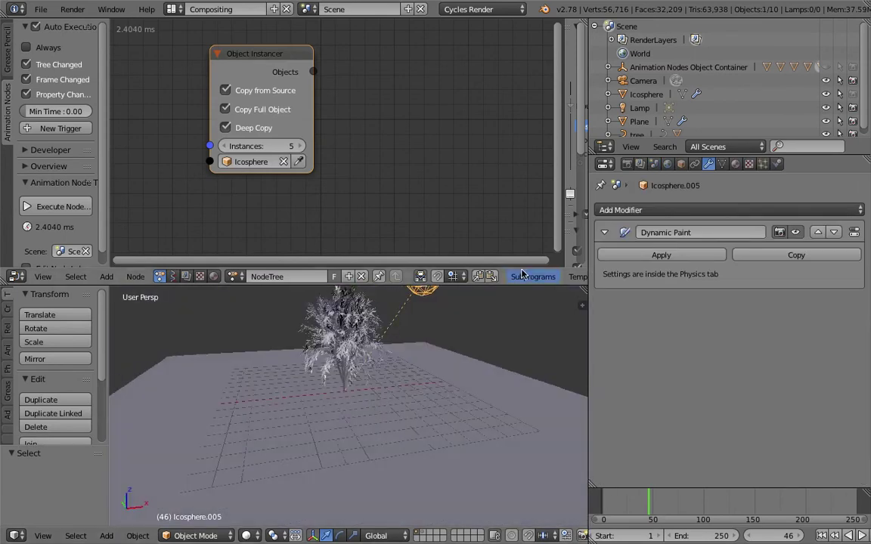
click(609, 68)
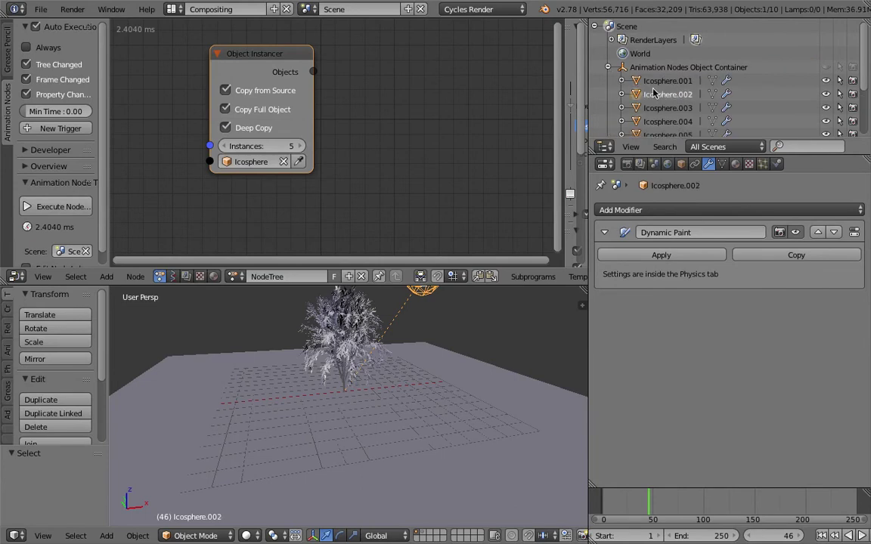
middle_drag(508, 376, 482, 377)
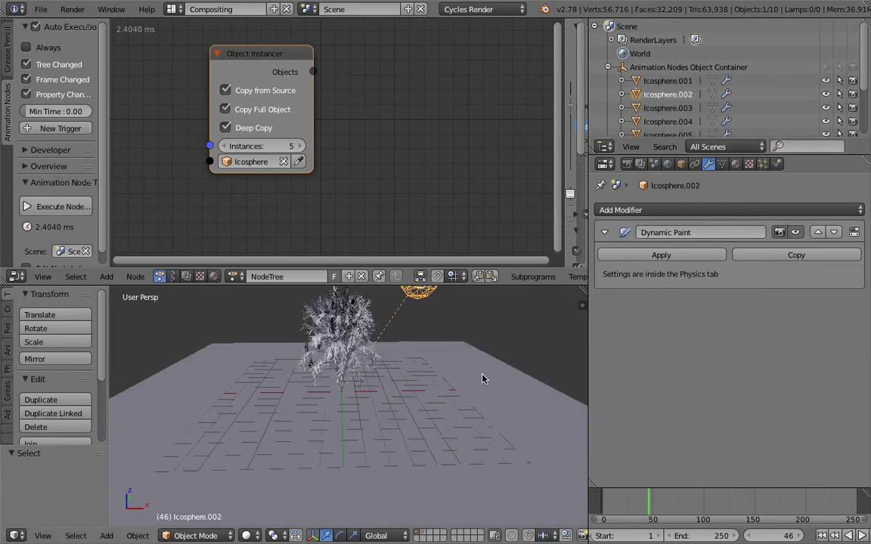
Create a loop over the Object Instancer's Objects output and lay out the instancer, Invoke Subprogram and Loop Input nodes
click(667, 85)
middle_drag(423, 370, 400, 410)
drag(258, 57, 227, 65)
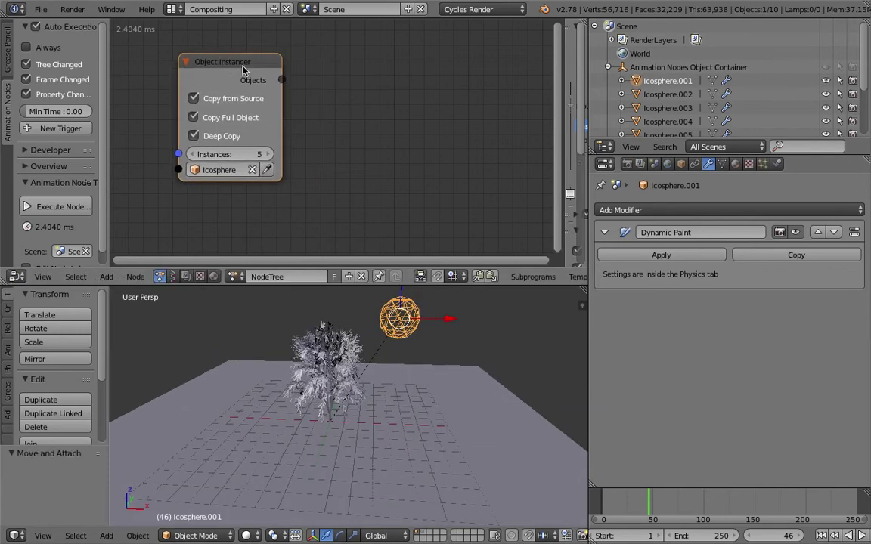
key(w)
click(328, 82)
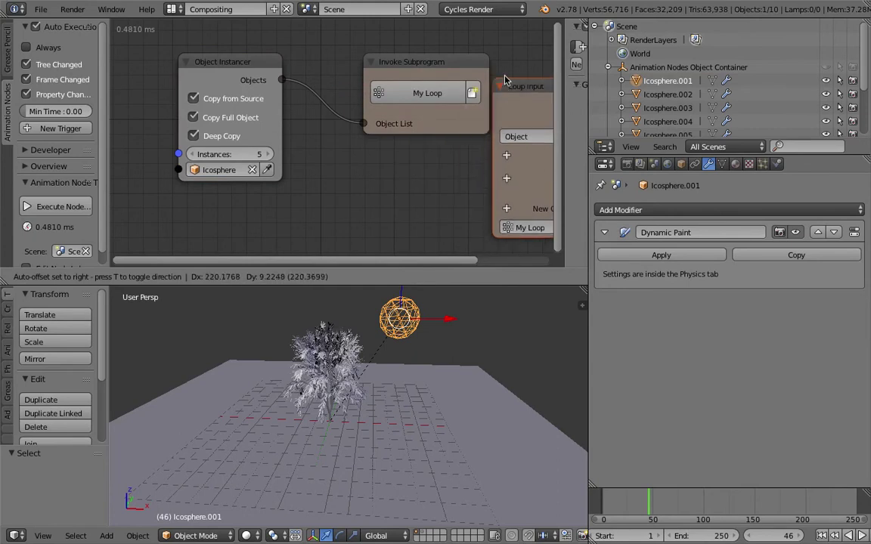
click(516, 75)
middle_drag(507, 58, 310, 75)
scroll(311, 75, down, 4)
drag(235, 93, 218, 94)
middle_drag(166, 98, 184, 108)
Add an Object Transforms Output node beside the Loop Input and enable its location on X, Y and Z
middle_drag(384, 111, 322, 92)
click(322, 92)
middle_drag(412, 85, 333, 71)
key(shift+a)
click(375, 95)
text(object t)
key(Down)
key(Down)
key(Return)
click(497, 104)
middle_drag(496, 116, 456, 106)
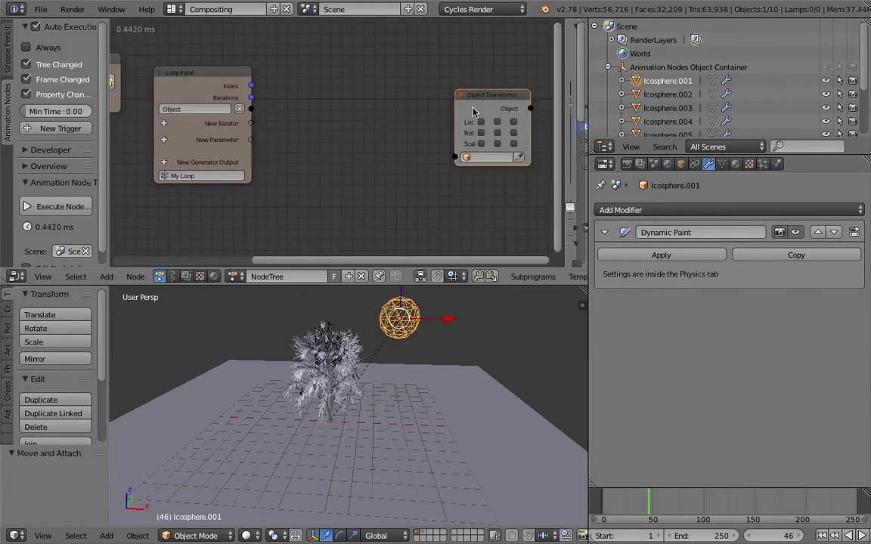
drag(496, 122, 513, 122)
Add a Random Vector node seeded by the loop Index, feeding Location, and link the loop Object to Object Transforms Output
key(ctrl+a)
text(rand)
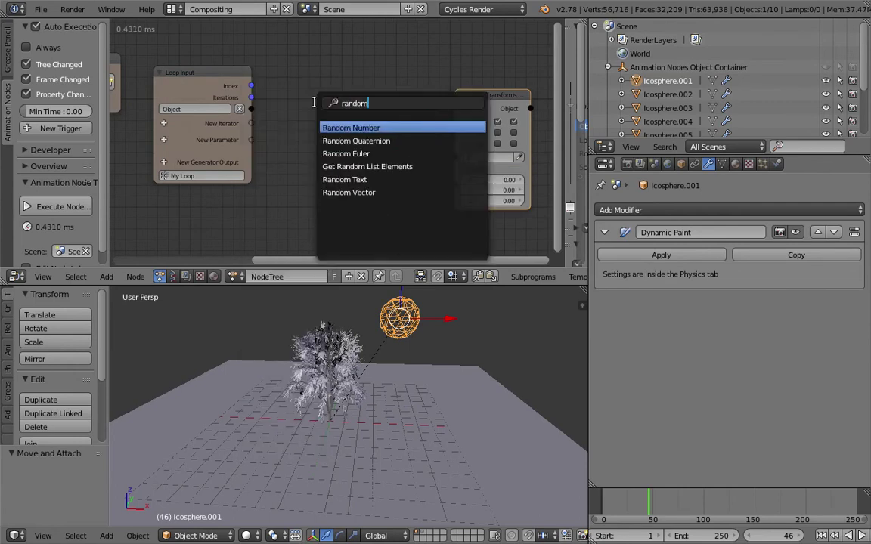
key(Down)
key(Down)
key(Down)
key(Down)
key(Down)
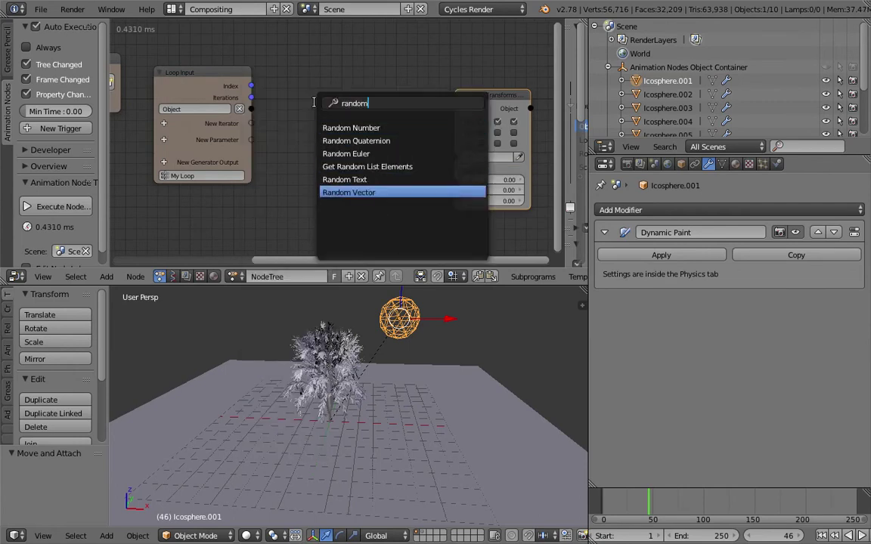
key(Return)
click(297, 130)
drag(251, 85, 295, 172)
drag(371, 144, 251, 109)
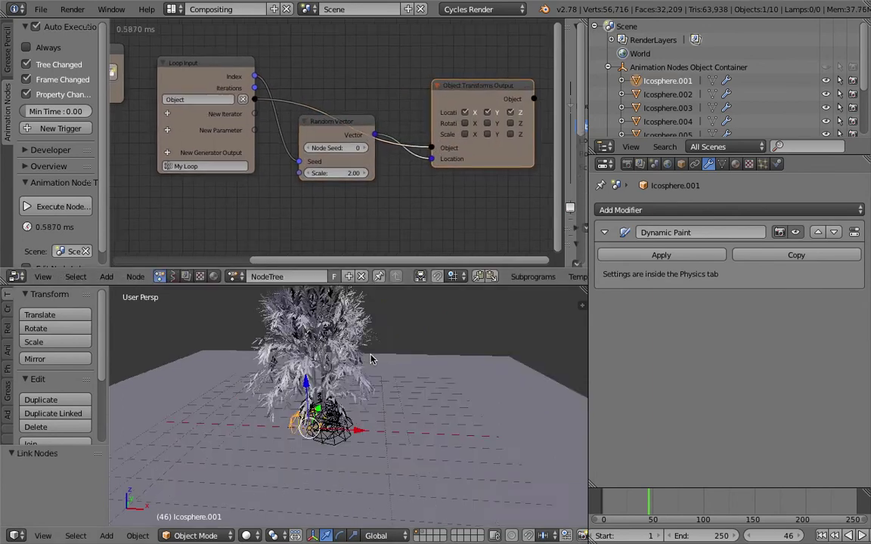
Set the Random Vector scale to 4.19 and save over the current blend file
middle_drag(348, 409, 381, 360)
middle_drag(435, 428, 398, 447)
key(ctrl+s)
click(399, 446)
middle_drag(385, 386, 369, 390)
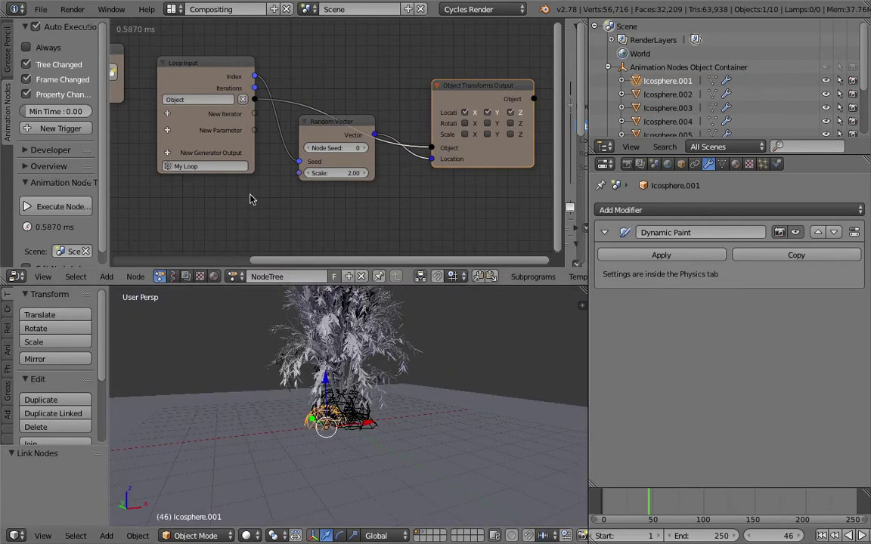
drag(347, 173, 397, 174)
key(ctrl+s)
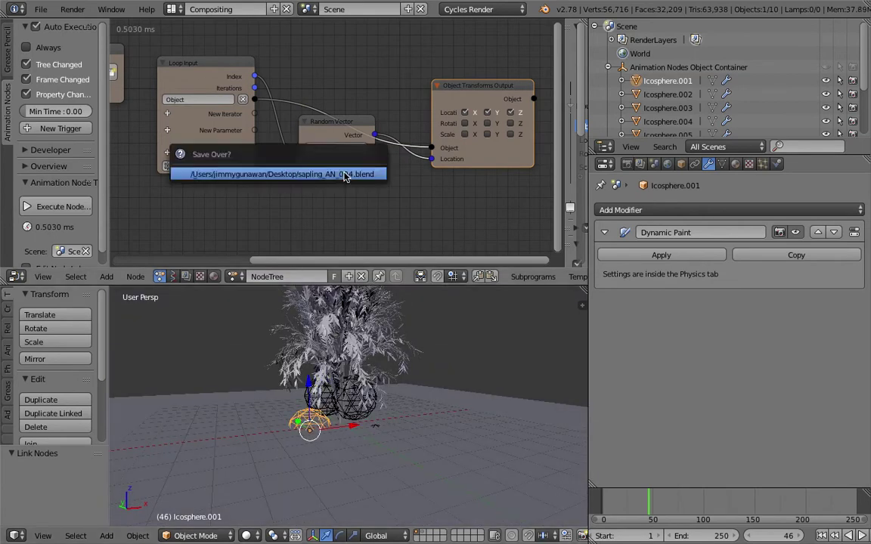
click(347, 174)
Move the Object Transforms Output node farther from the Random Vector node to make room between them
scroll(438, 164, down, 2)
drag(466, 155, 515, 166)
middle_drag(408, 177, 361, 188)
drag(428, 115, 491, 121)
middle_drag(374, 97, 352, 108)
key(shift+a)
click(353, 108)
text(Random Vector)
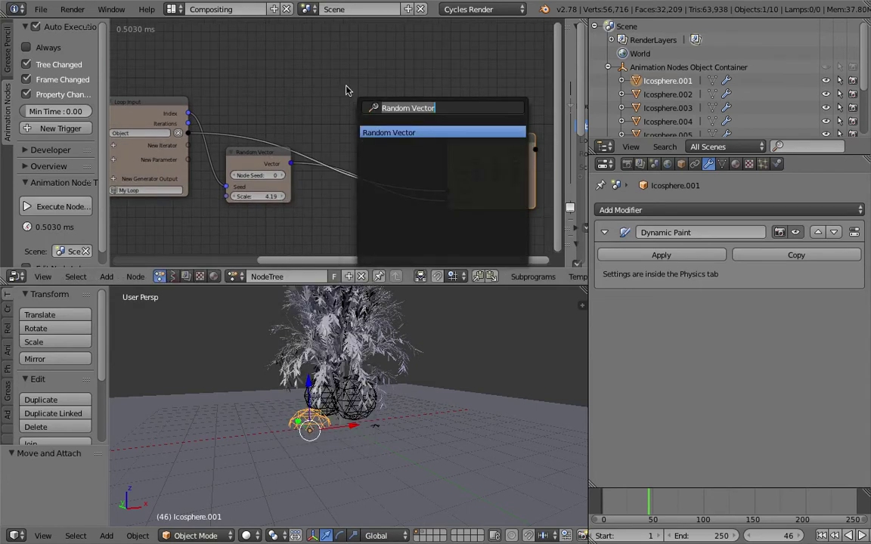
key(Escape)
Lower the Random Vector node, shift the Object Transforms Output node and save the file
drag(272, 156, 267, 198)
key(ctrl+s)
click(267, 197)
middle_drag(383, 145, 353, 102)
drag(439, 98, 464, 77)
Insert a Vector Math node set to Add between the Random Vector and the Location input
key(shift+a)
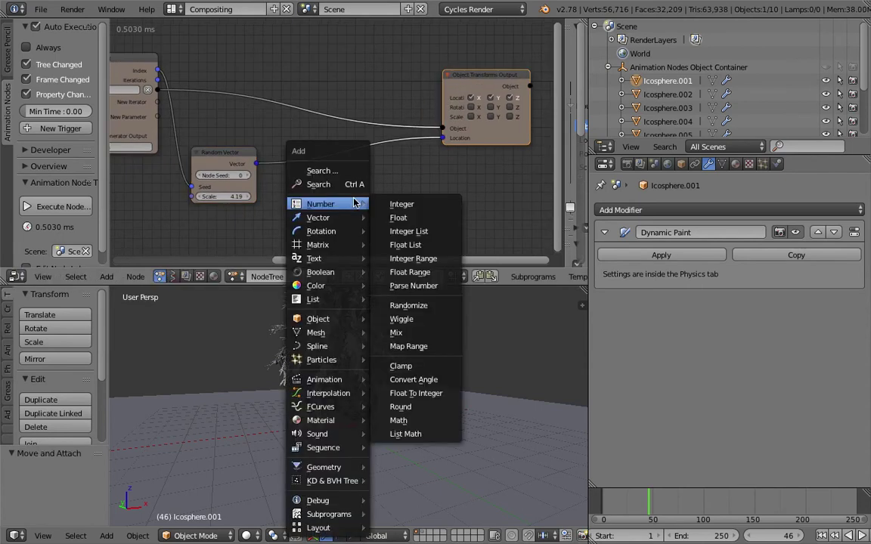
click(350, 171)
text(vector m)
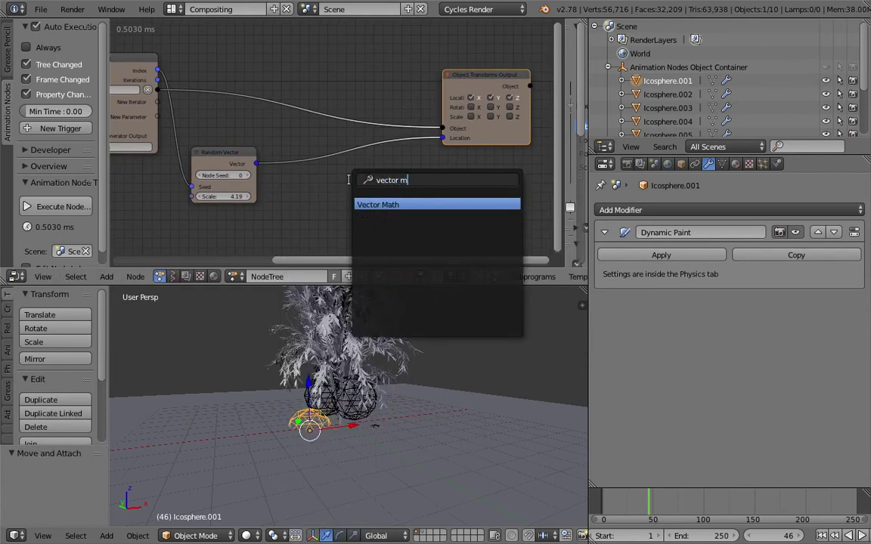
key(Return)
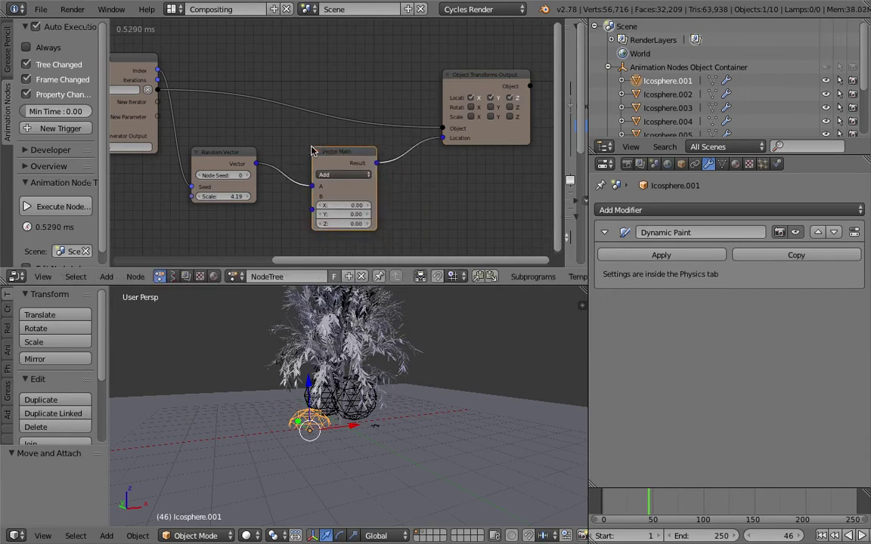
click(353, 183)
Set the Vector Math node's B vector Z value to 4.38 to raise the spheres into the foliage, and save the file
drag(353, 203, 402, 202)
middle_drag(396, 401, 343, 403)
key(ctrl+s)
click(343, 403)
middle_drag(424, 408, 359, 412)
key(ctrl+s)
click(359, 412)
Change the Dynamic Paint brush color of Icosphere.004 to a light red
right_click(396, 376)
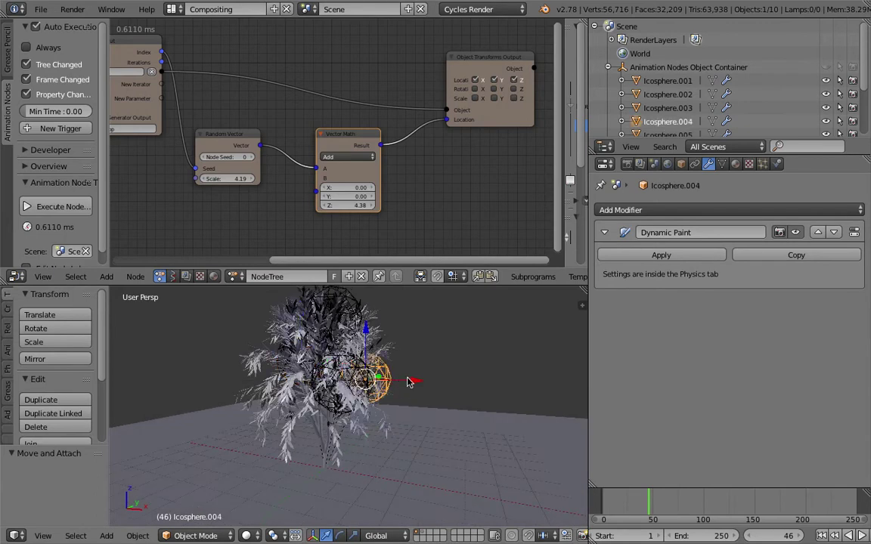
click(776, 164)
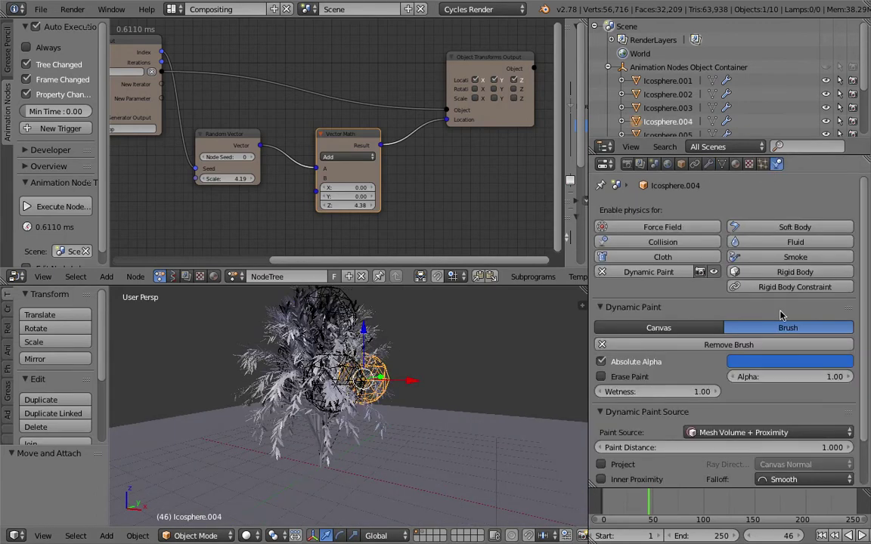
click(790, 362)
click(780, 241)
drag(781, 241, 780, 255)
Check the Dynamic Paint brush of Icosphere.005, enlarge the outliner and save the file
mouse_move(333, 406)
middle_down()
mouse_move(369, 409)
mouse_move(316, 384)
mouse_move(330, 389)
middle_up()
right_click(350, 406)
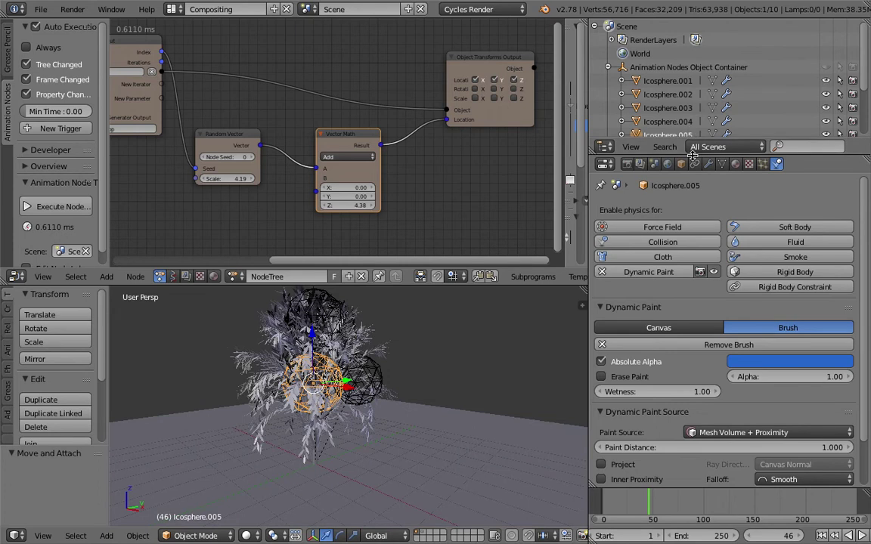
drag(692, 155, 689, 179)
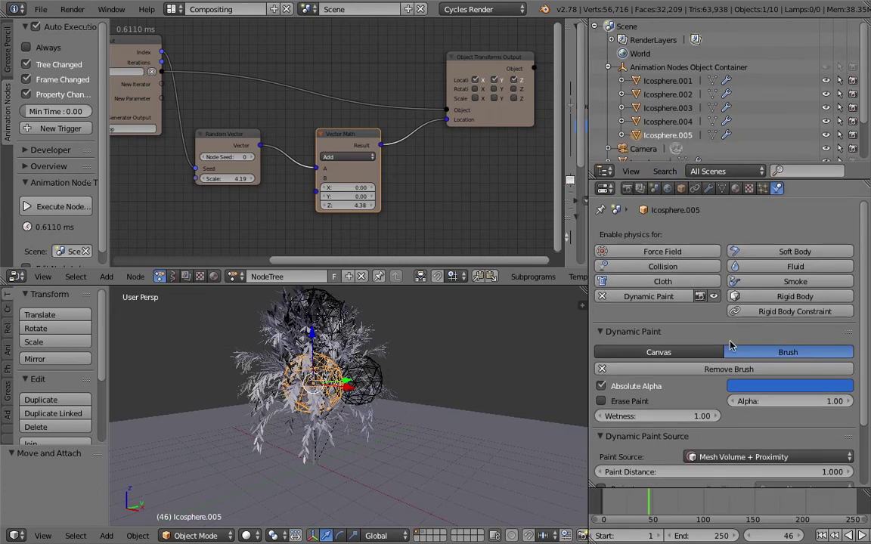
middle_drag(332, 345, 325, 347)
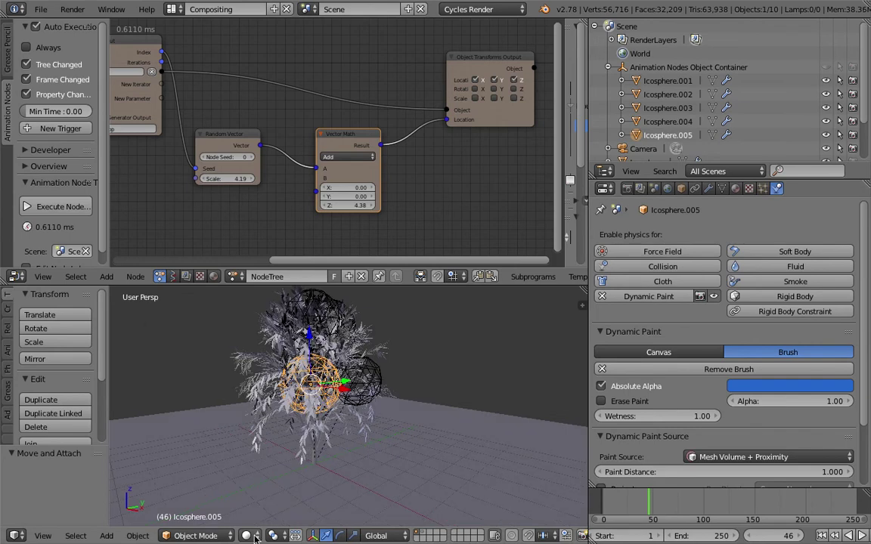
click(466, 376)
key(ctrl+s)
key(Return)
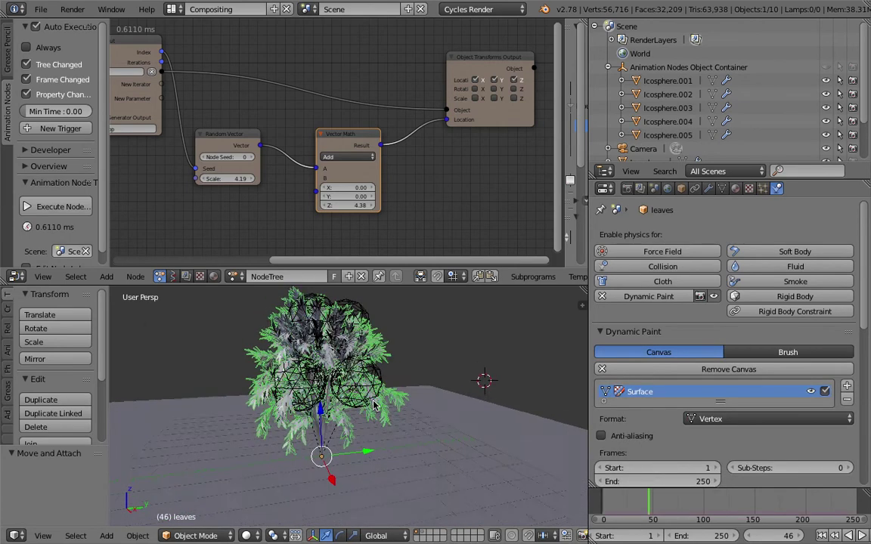
key(ctrl+s)
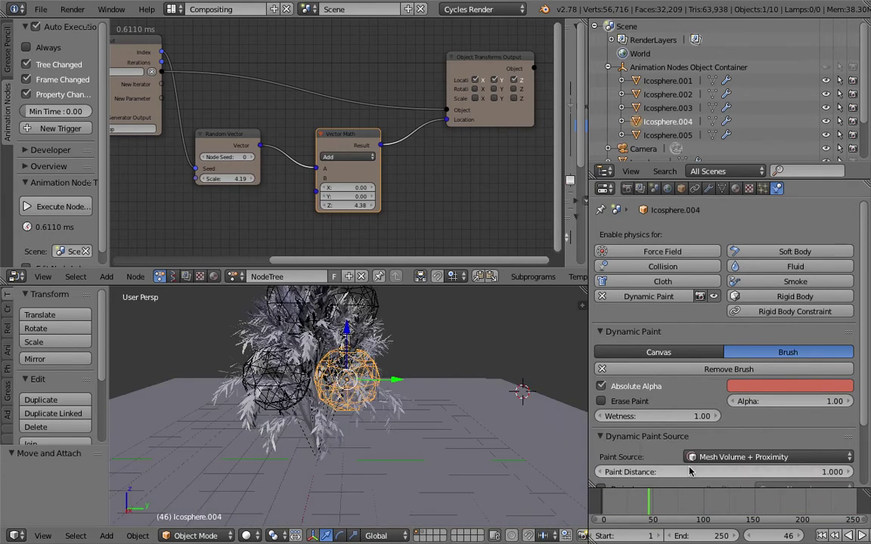
Set the paint distance of Icosphere.004 to 0.800 and return the animation to frame 1
click(690, 471)
drag(667, 472, 674, 471)
click(399, 402)
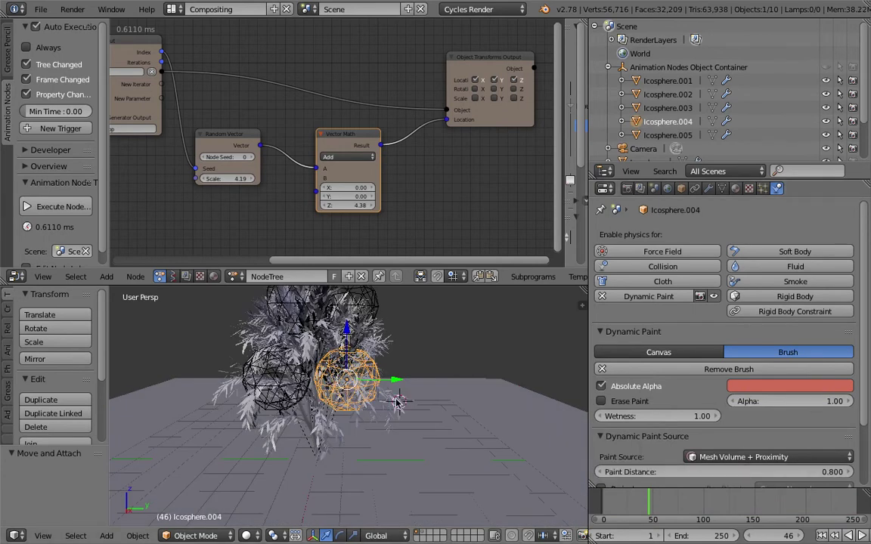
click(819, 536)
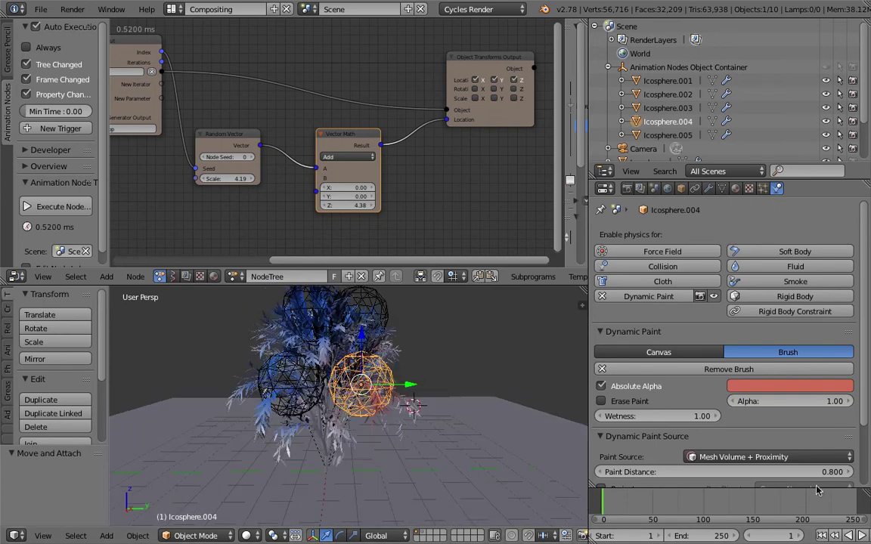
Select the original Icosphere and move it across the tree's leaves and back out to test its paint
middle_drag(445, 401, 321, 371)
scroll(358, 364, down, 2)
right_click(262, 339)
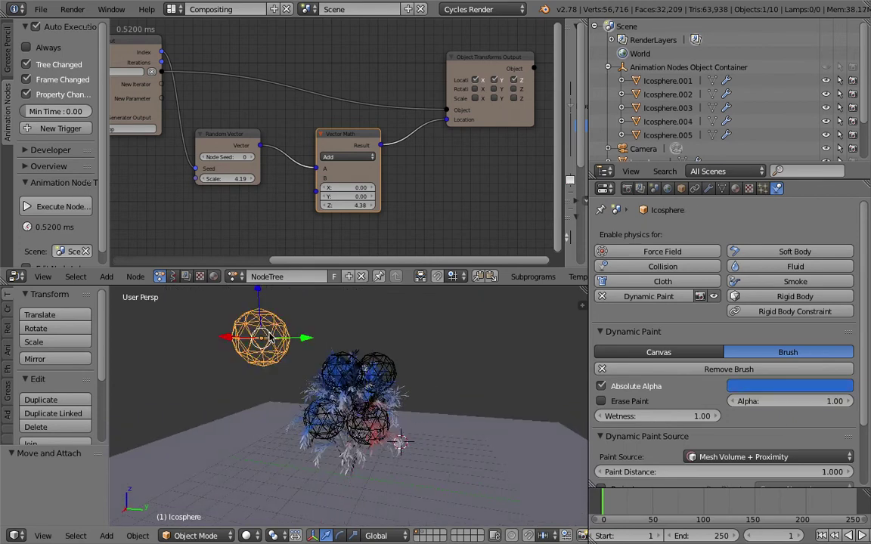
middle_drag(262, 340, 503, 375)
key(g)
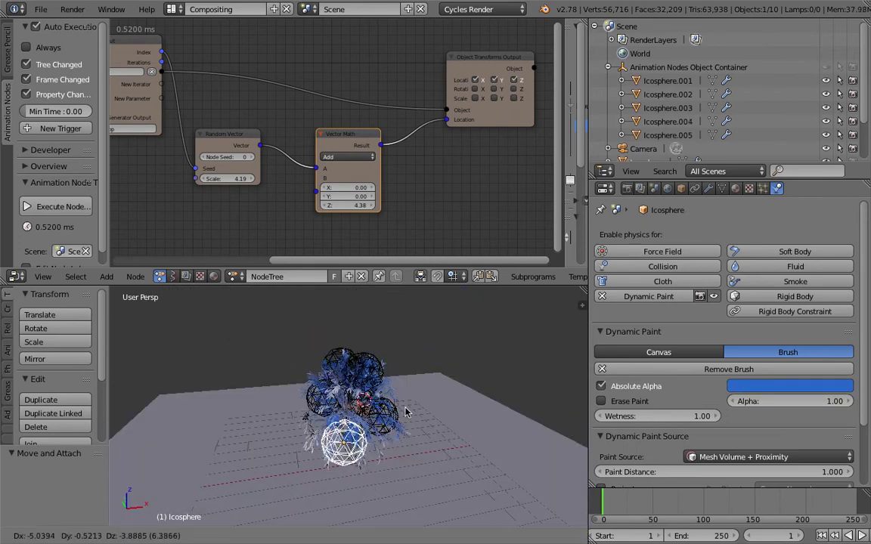
click(374, 465)
key(g)
click(285, 371)
Move the original Icosphere by about X 3.521, Y -1.569, Z -2.065 into the tree's lower leaves
middle_drag(285, 371, 281, 361)
scroll(270, 371, up, 1)
key(g)
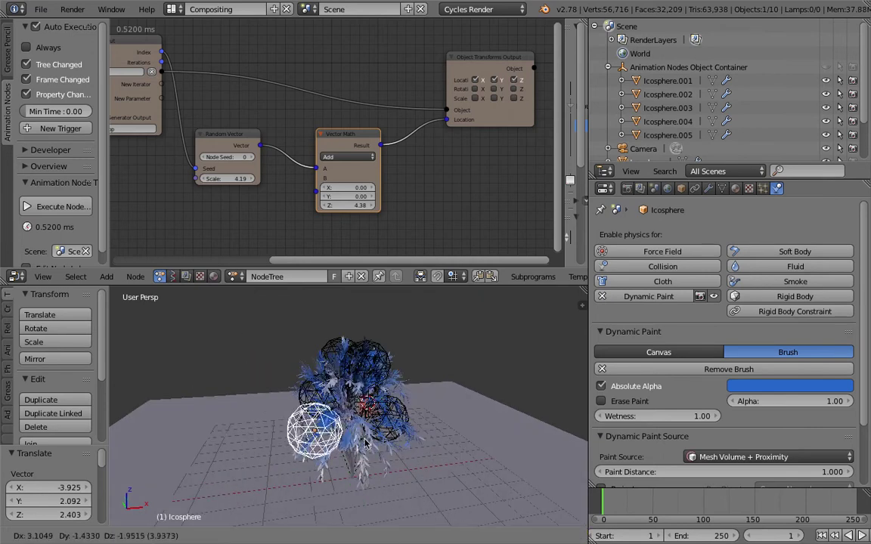
click(423, 470)
scroll(385, 460, up, 1)
middle_drag(368, 455, 422, 462)
scroll(395, 426, up, 1)
scroll(397, 426, up, 1)
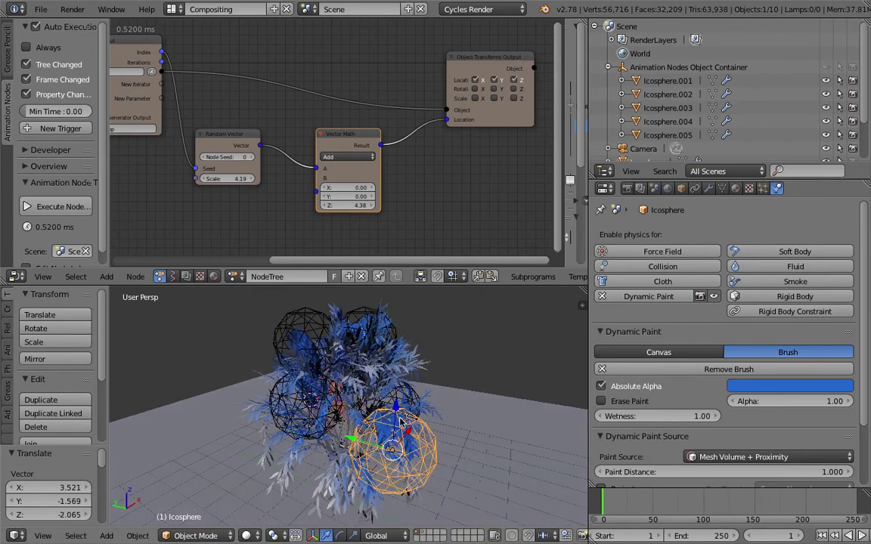
middle_drag(372, 399, 371, 413)
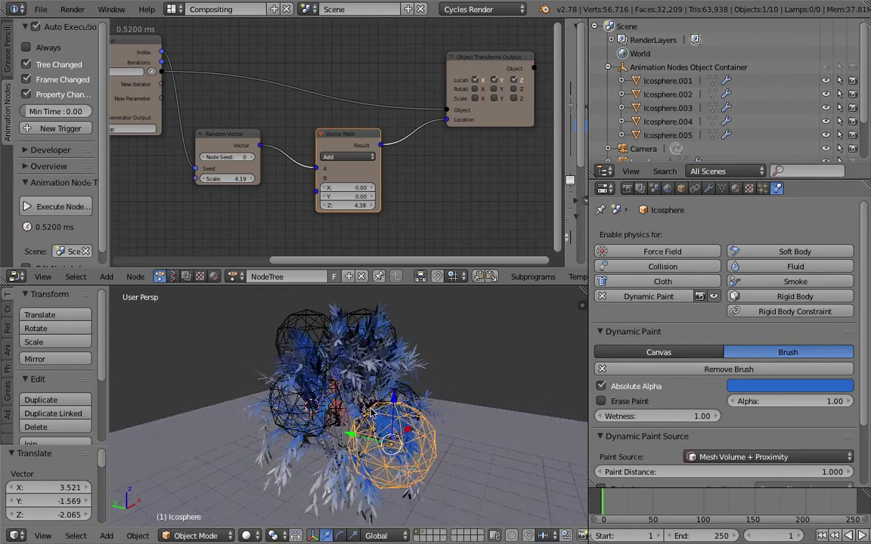
Change the original Icosphere's Dynamic Paint brush color to yellow
click(784, 385)
mouse_move(806, 220)
mouse_down()
mouse_move(749, 240)
mouse_move(820, 257)
mouse_move(782, 291)
mouse_move(737, 229)
mouse_move(740, 277)
mouse_up()
middle_drag(507, 415, 446, 409)
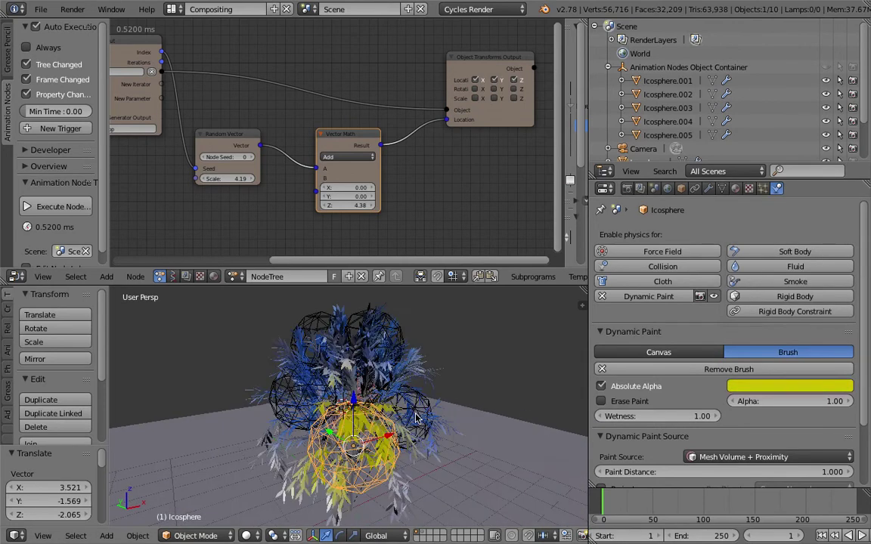
Move the yellow Icosphere brush away from the tree so it no longer touches the leaves
key(g)
click(216, 303)
key(g)
click(259, 364)
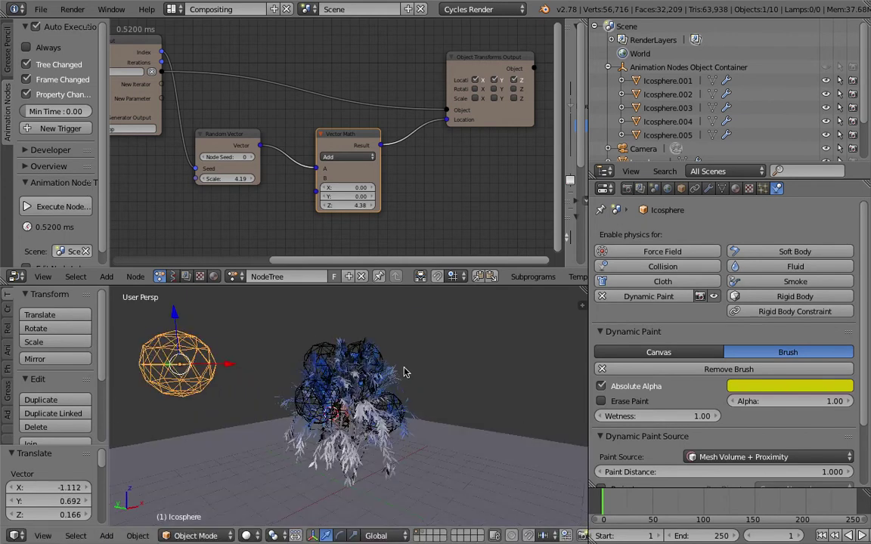
scroll(338, 401, up, 3)
middle_drag(339, 401, 358, 382)
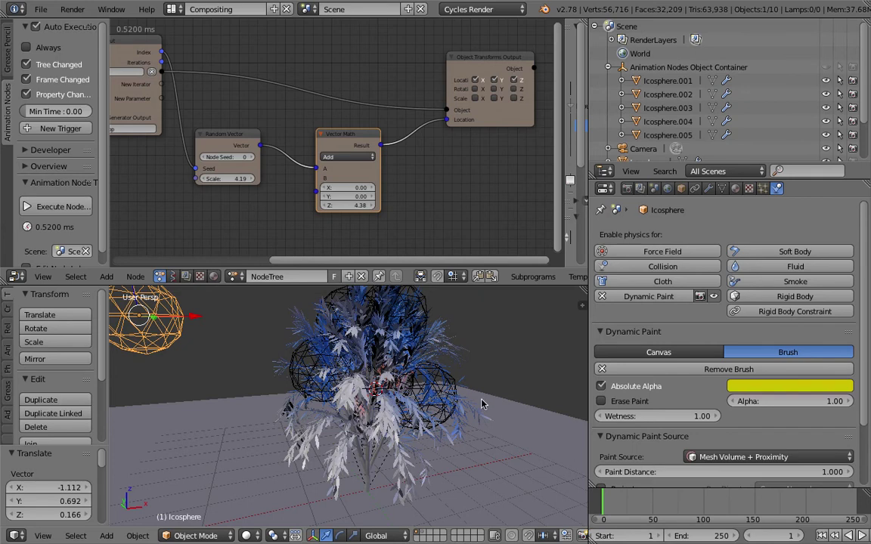
Select the leaves to check their Dynamic Paint canvas and save the file
middle_drag(481, 404, 314, 359)
middle_drag(365, 366, 317, 329)
right_click(355, 359)
right_click(355, 359)
right_click(325, 342)
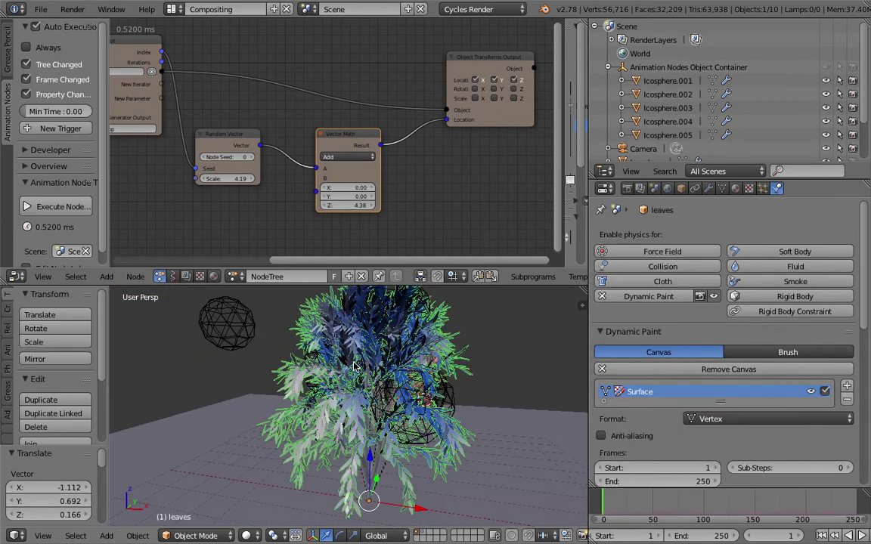
right_click(458, 395)
key(ctrl+s)
middle_drag(467, 393, 373, 372)
click(460, 404)
Move a sphere brush near the upper leaves by about X -0.457, Y 0.238, Z 0.351
right_click(401, 346)
key(g)
click(417, 337)
middle_drag(378, 395, 380, 359)
Move the red Icosphere.004 brush by about X -0.275, Y 0.445, Z 0.197 and save the file
right_click(391, 411)
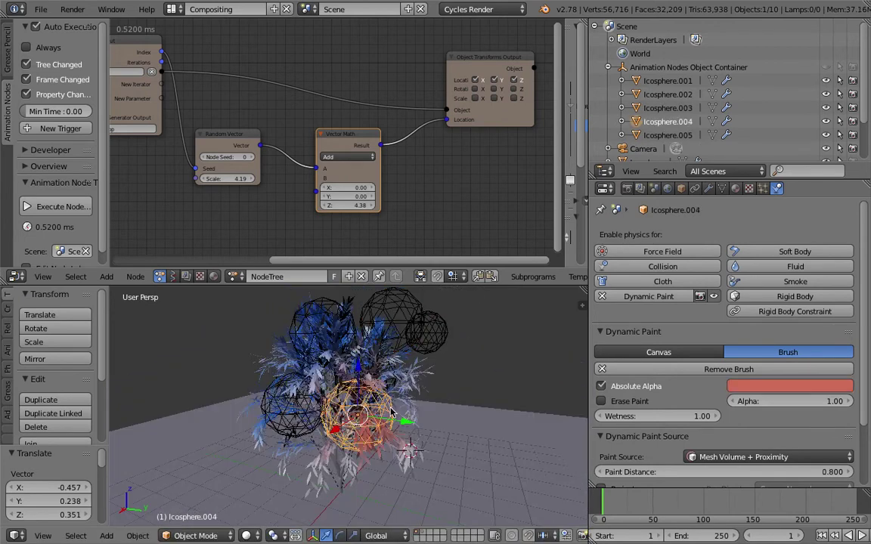
key(ctrl+s)
key(Return)
Review Icosphere.004's Dynamic Paint source settings and save over the existing blend file
scroll(786, 352, down, 2)
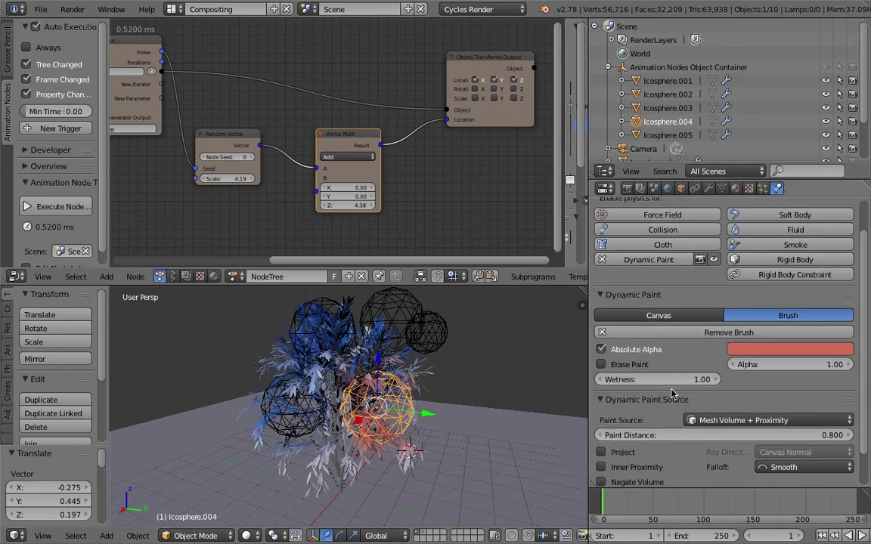
scroll(868, 368, down, 2)
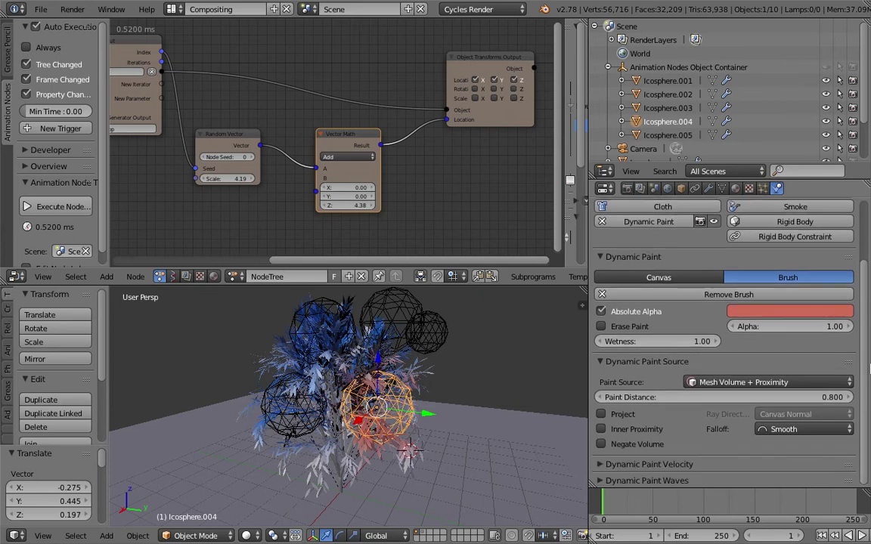
scroll(868, 368, up, 2)
middle_drag(414, 293, 457, 379)
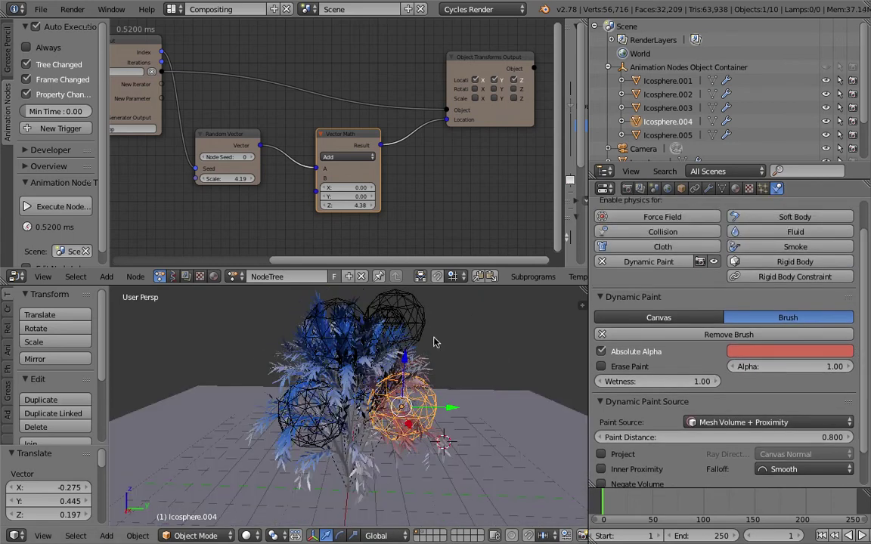
scroll(403, 216, down, 1)
scroll(402, 208, up, 1)
key(ctrl+s)
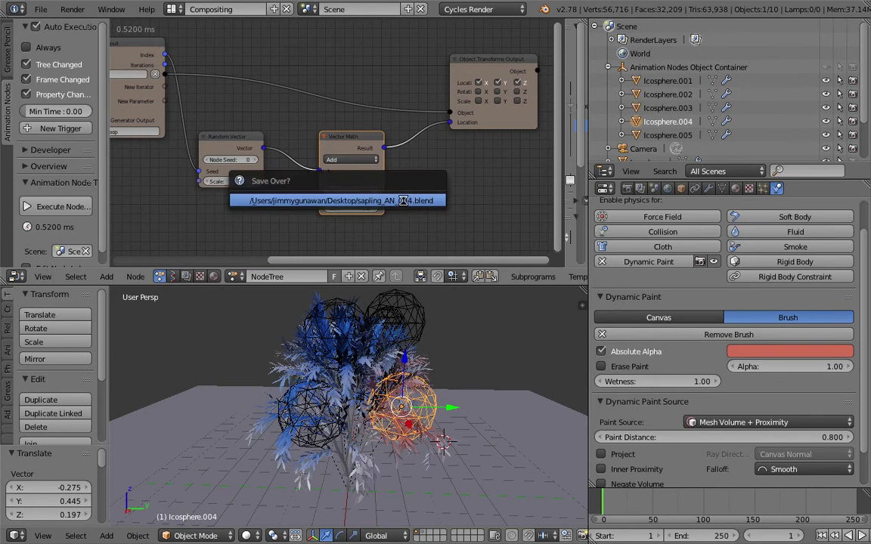
click(402, 200)
scroll(415, 216, down, 2)
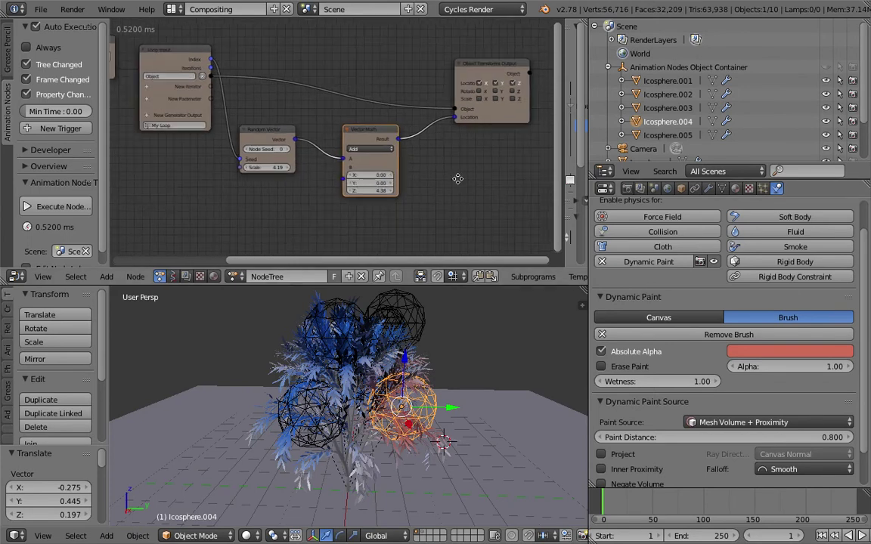
key(ctrl+s)
click(439, 194)
Hide the node editor's tool shelf to free up room for the node tree
key(t)
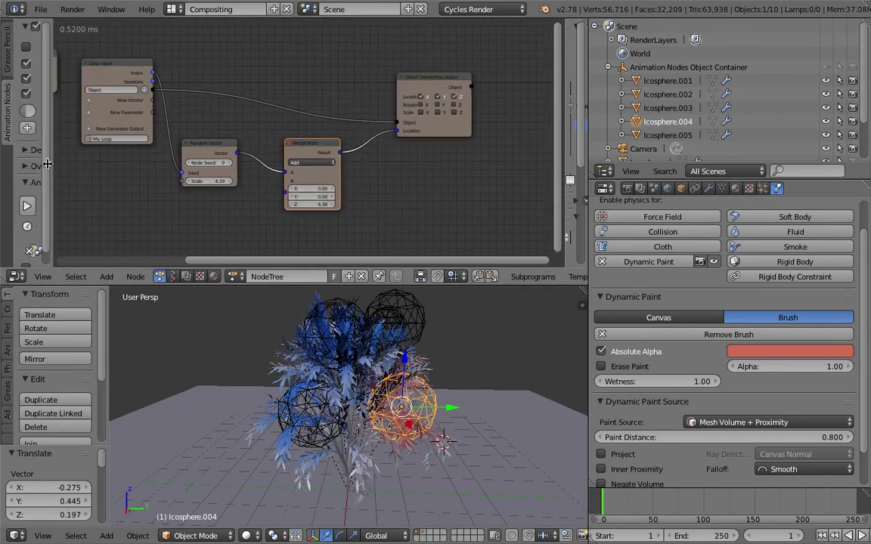
drag(72, 201, 6, 204)
middle_drag(467, 178, 457, 180)
Change Icosphere.004's brush paint color to light purple (0.715, 0.629, 0.8) and copy the logged paint_color Python line
click(756, 349)
mouse_move(784, 260)
mouse_down()
mouse_move(776, 222)
mouse_move(796, 215)
mouse_up()
drag(452, 19, 465, 112)
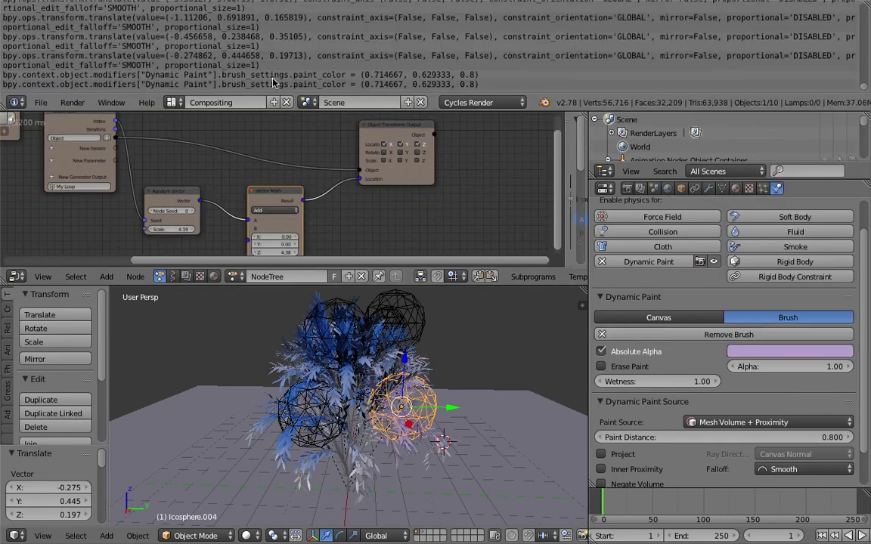
click(239, 88)
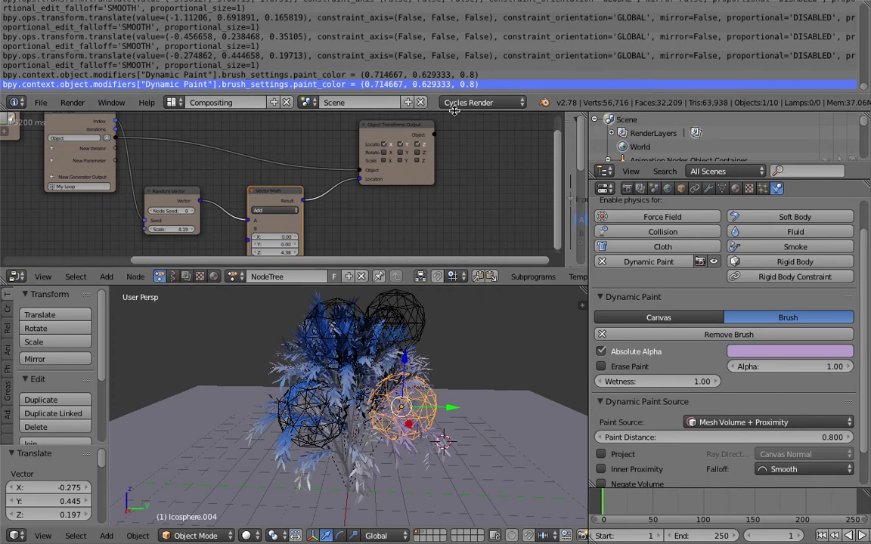
drag(454, 111, 459, 18)
Add an Object Attribute Output node and link the Object output of Object Transforms Output to its Object input
middle_drag(469, 116, 365, 136)
scroll(403, 130, up, 2)
key(shift+a)
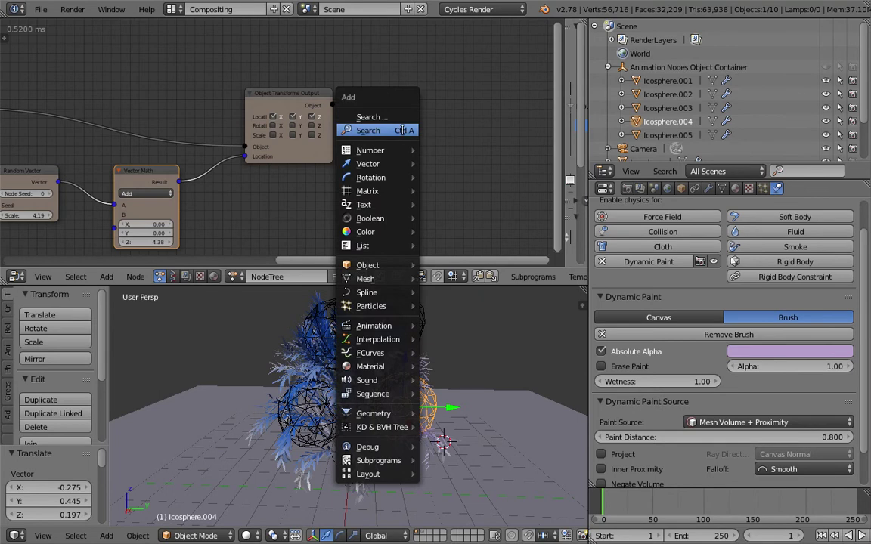
click(401, 130)
text(att)
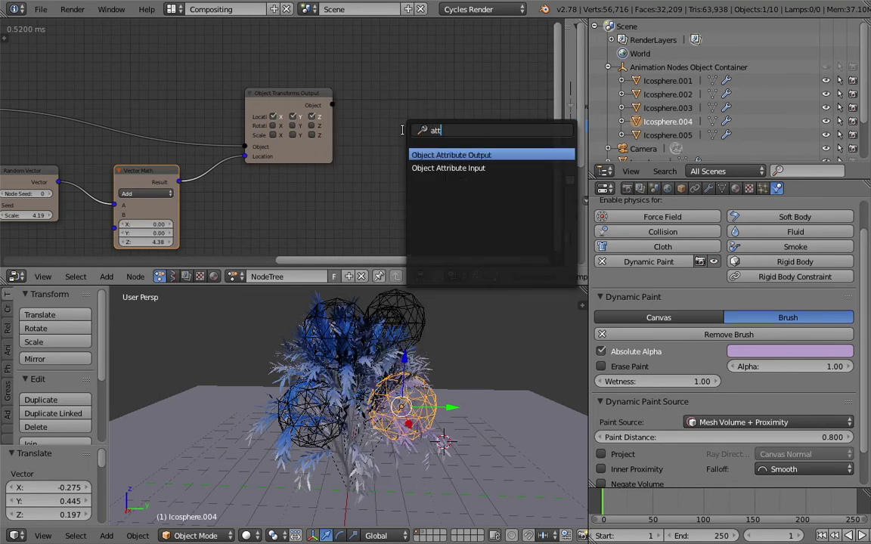
key(Down)
key(Up)
key(Return)
middle_drag(395, 129, 331, 121)
scroll(331, 121, up, 3)
drag(253, 89, 344, 185)
Paste the copied paint_color command into the Object Attribute Output node's path and widen the node
click(373, 157)
key(ctrl+v)
key(Return)
drag(436, 170, 824, 196)
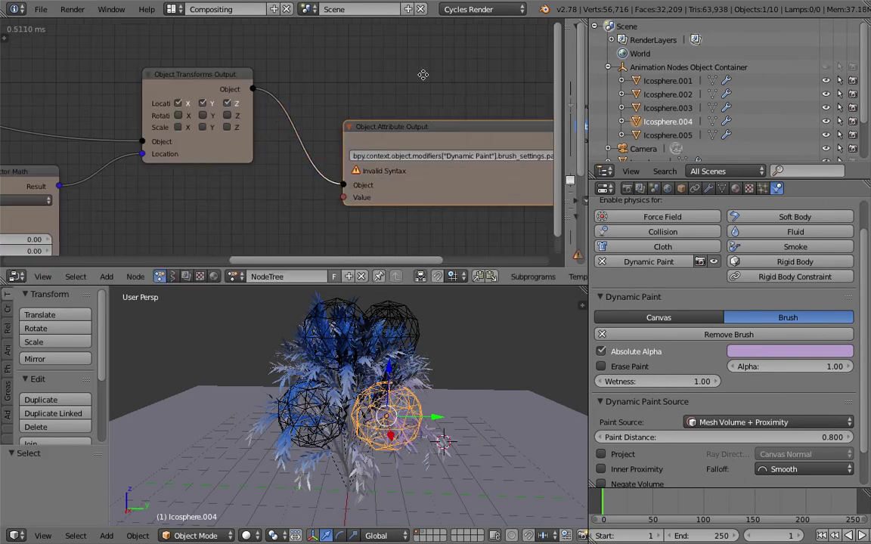
Trim the attribute path to modifiers["Dynamic Paint"].brush_settings.paint_color, removing the bpy.context.object prefix and the assigned value
middle_drag(440, 132, 245, 105)
scroll(245, 106, up, 3)
click(112, 140)
drag(108, 137, 207, 140)
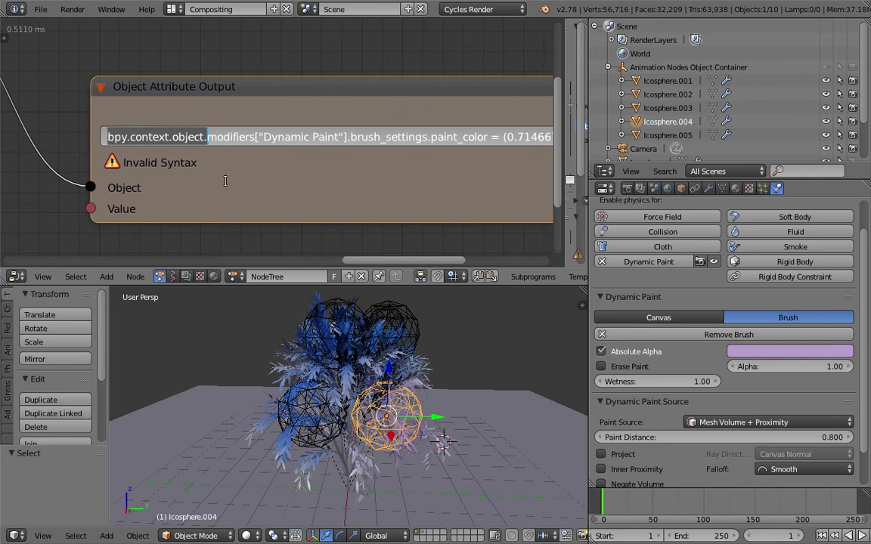
key(BackSpace)
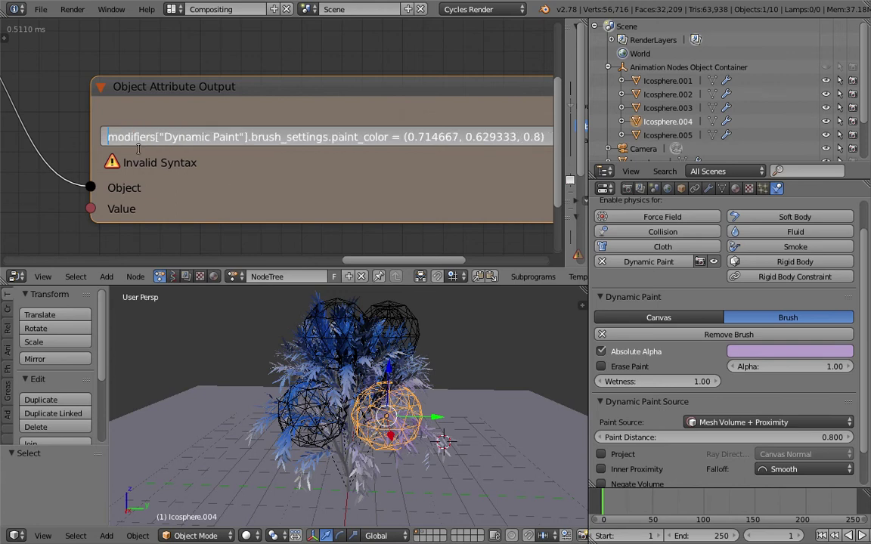
drag(108, 136, 238, 137)
click(347, 136)
drag(388, 137, 711, 142)
key(BackSpace)
key(Return)
scroll(182, 155, down, 1)
scroll(238, 158, up, 1)
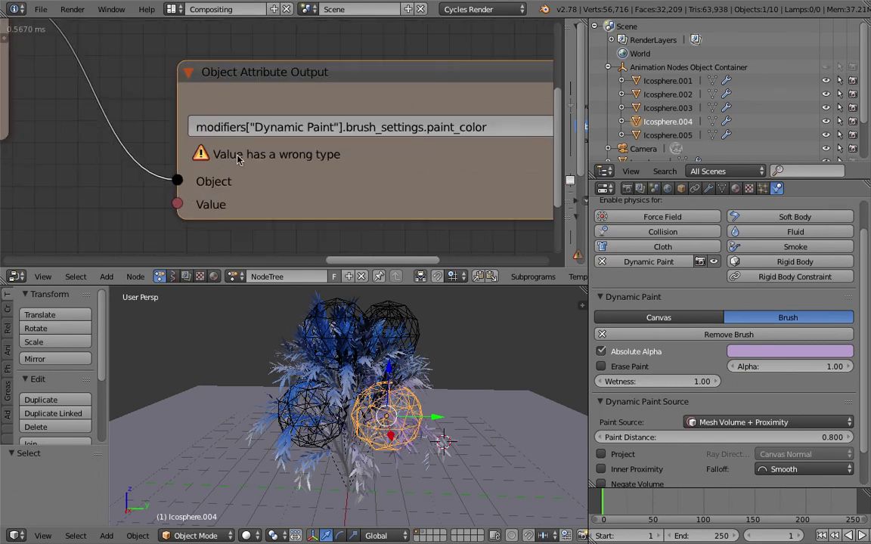
Add a Combine Color node below Object Transforms Output and save the file
scroll(284, 154, down, 3)
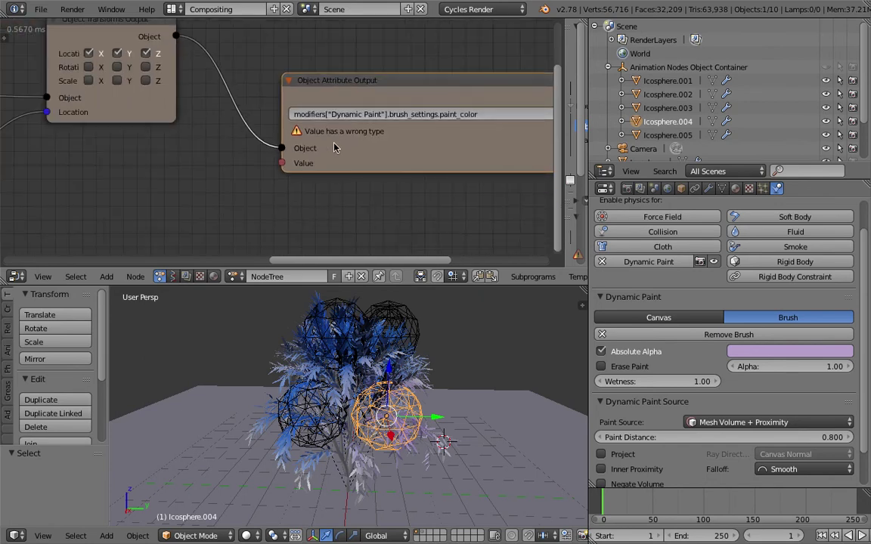
key(shift+a)
click(257, 161)
text(comb)
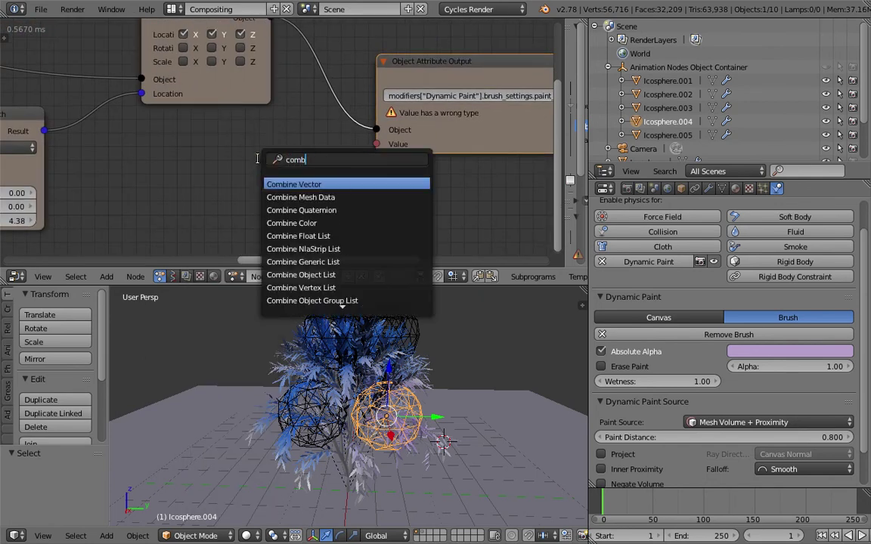
key(Down)
key(Down)
key(Down)
key(Return)
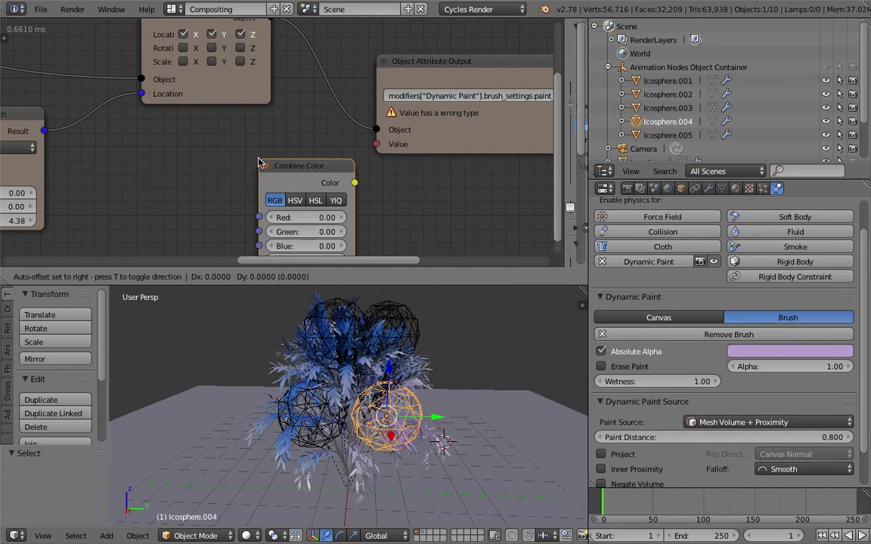
click(162, 166)
key(ctrl+s)
click(162, 166)
Link Combine Color's Color output to the Value input of Object Attribute Output and set its color mode to RGB
scroll(162, 167, down, 3)
middle_drag(263, 161, 421, 111)
click(353, 144)
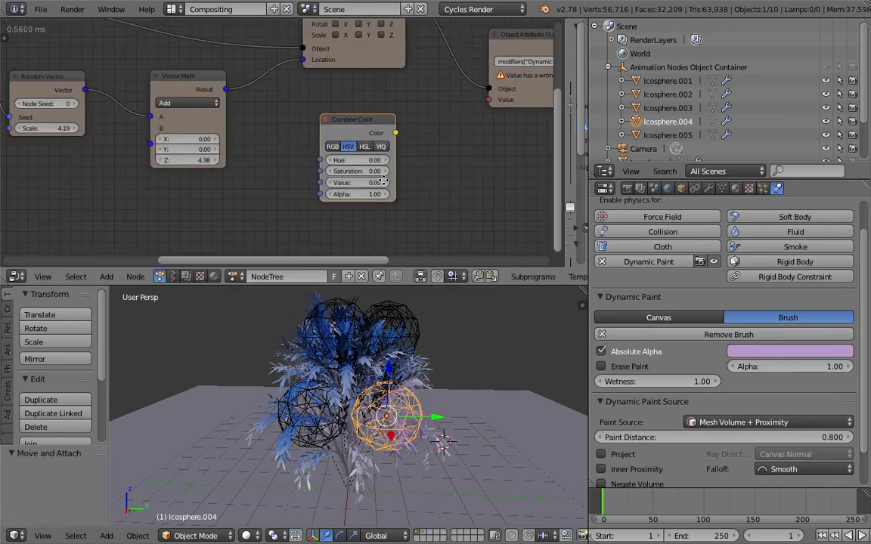
middle_drag(373, 132, 388, 178)
drag(412, 177, 507, 144)
drag(385, 167, 444, 175)
scroll(397, 182, down, 2)
middle_drag(397, 182, 384, 174)
middle_drag(325, 173, 335, 174)
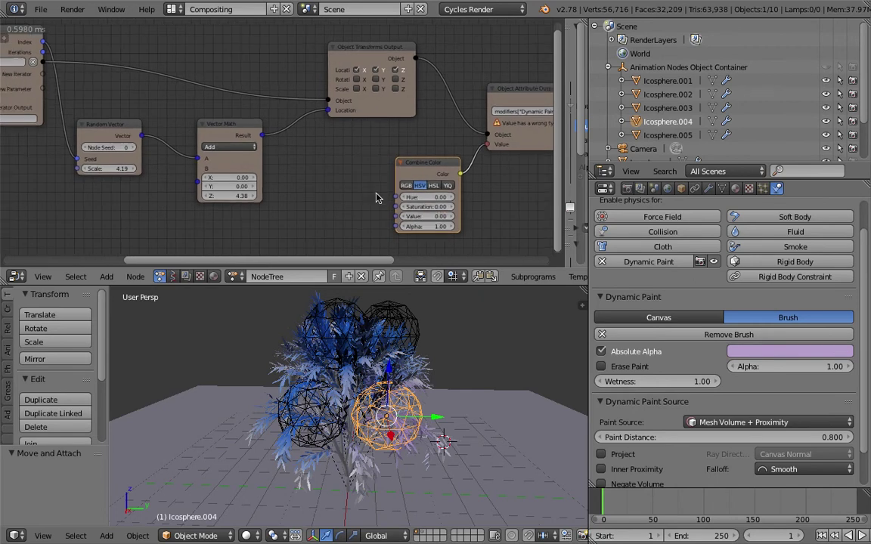
click(405, 186)
Rearrange the Vector Math, Random Vector and Object Attribute Output nodes for more spacing and save the file
drag(217, 121, 185, 111)
drag(143, 133, 134, 125)
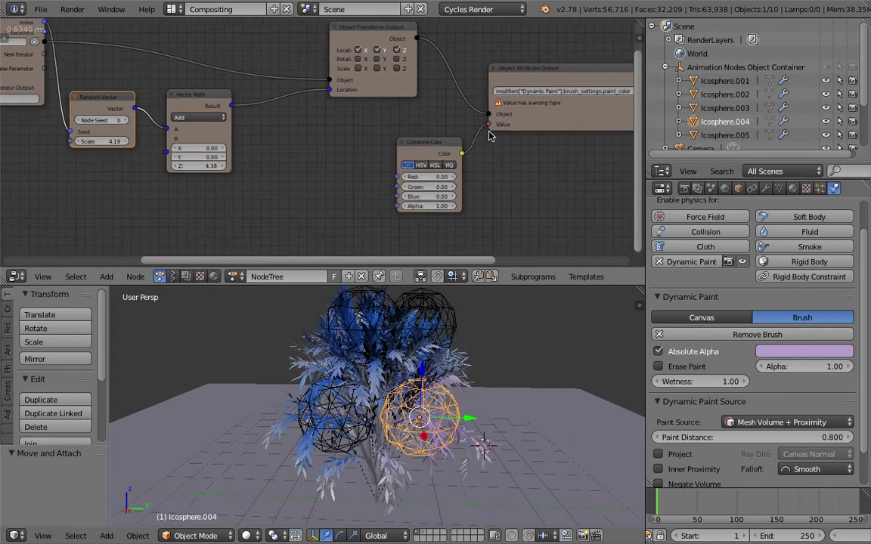
scroll(490, 136, up, 2)
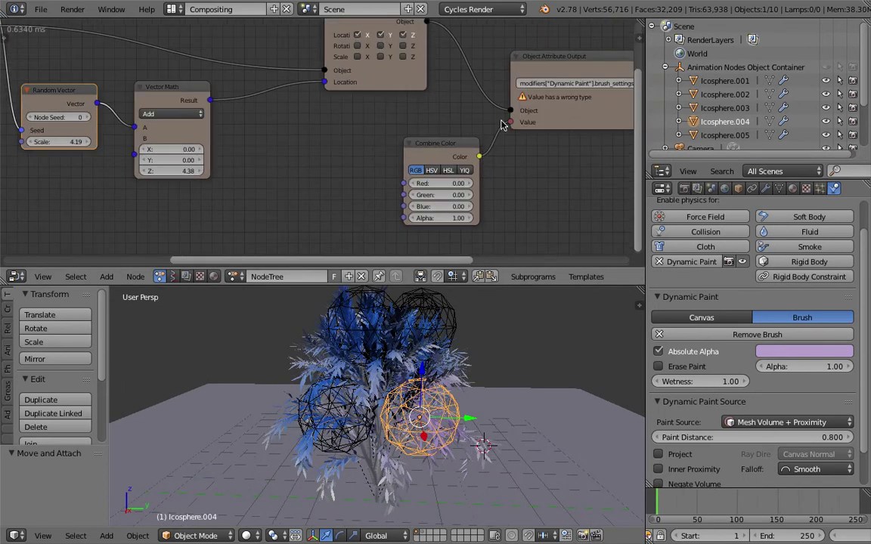
middle_drag(499, 125, 309, 138)
key(ctrl+s)
click(297, 139)
drag(404, 131, 448, 117)
key(ctrl+s)
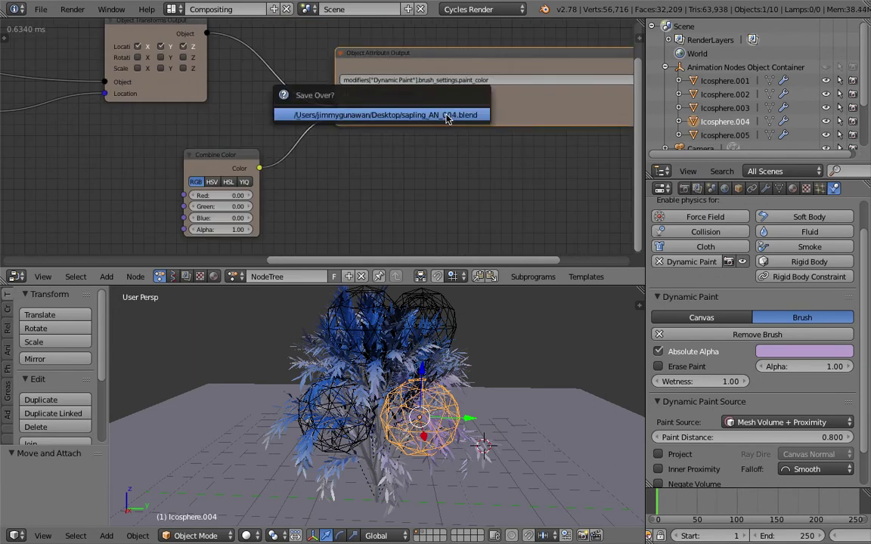
Examine the Object Attribute Output's path and Value input against the Combine Color channels and the brush's color settings
scroll(306, 106, up, 2)
scroll(330, 153, up, 1)
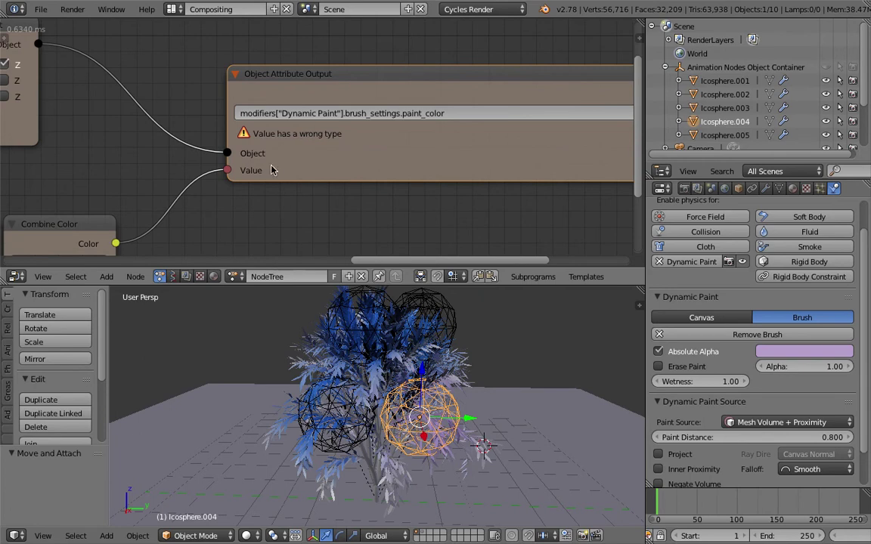
scroll(244, 178, up, 1)
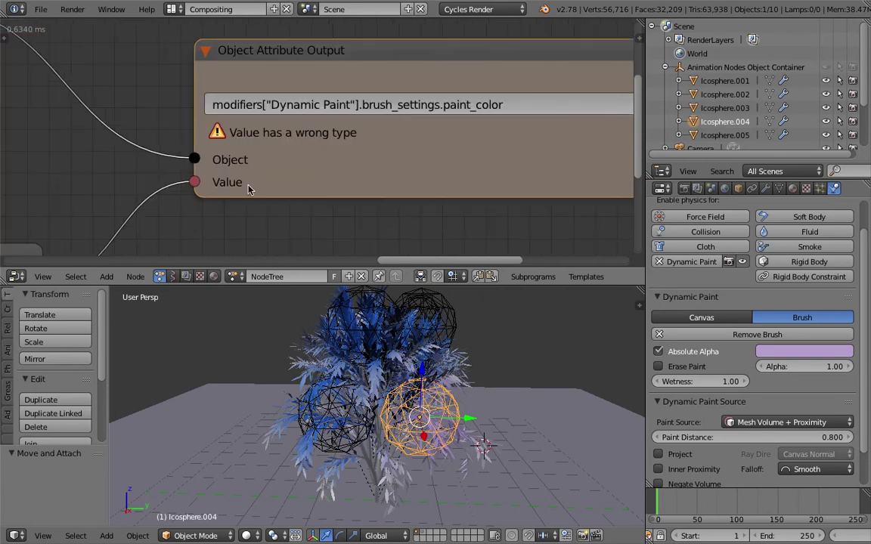
scroll(219, 183, down, 2)
middle_drag(219, 183, 385, 74)
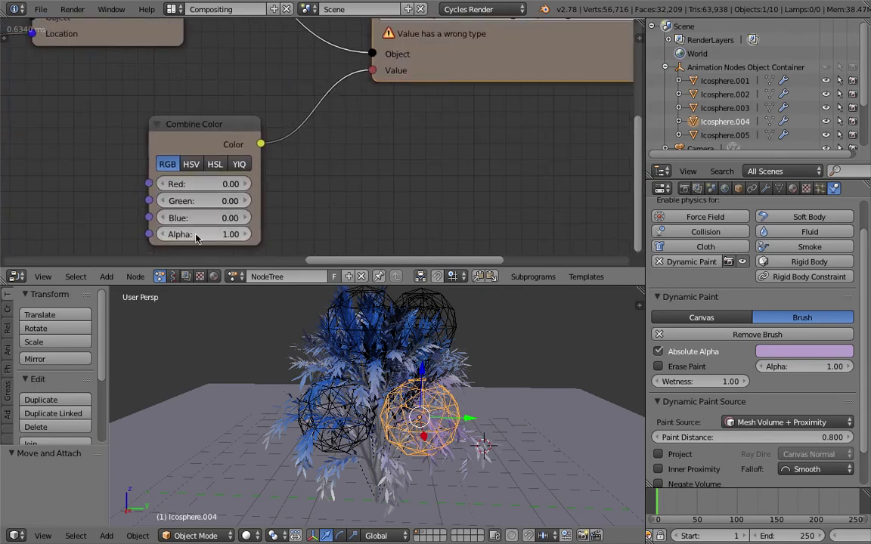
middle_drag(396, 136, 276, 180)
scroll(301, 136, down, 1)
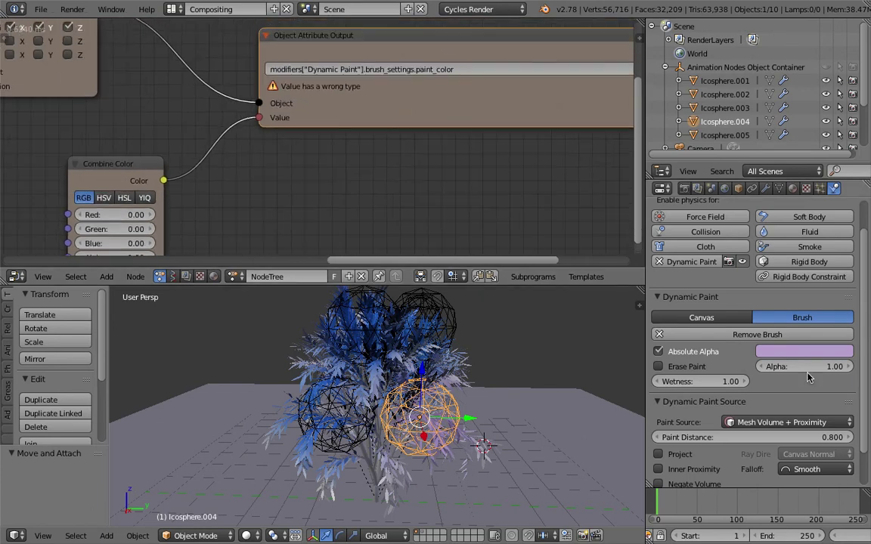
scroll(270, 207, down, 1)
middle_drag(270, 208, 325, 181)
Save the file and move the Combine Color node farther from Object Attribute Output
key(ctrl+s)
click(326, 180)
scroll(314, 174, down, 1)
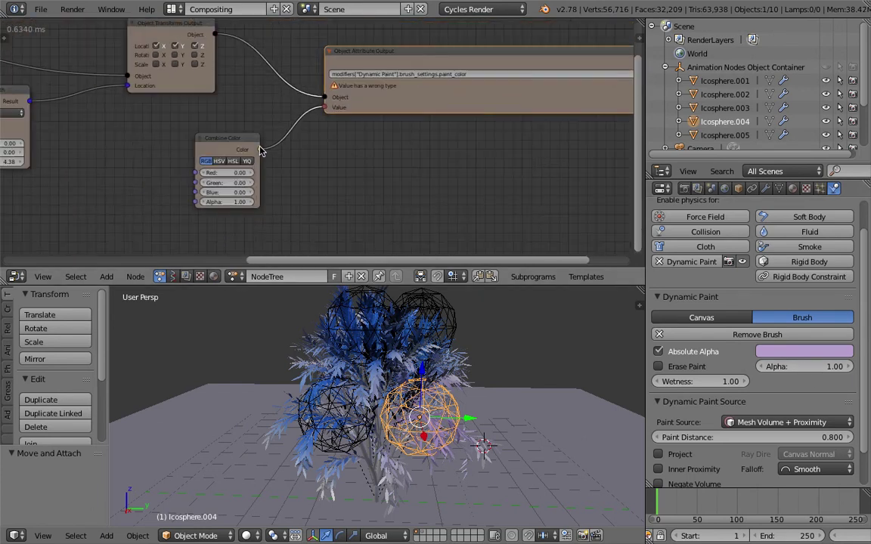
drag(246, 139, 195, 138)
key(ctrl+a)
text(separate)
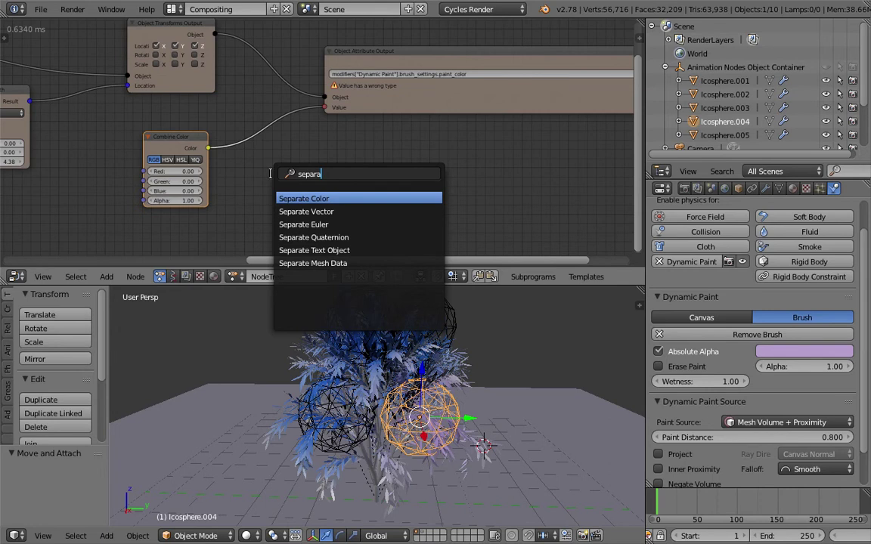
key(Return)
click(284, 169)
drag(208, 149, 281, 234)
click(310, 178)
key(x)
middle_drag(290, 153, 310, 160)
Add a Separate Color node beside Combine Color and link Combine Color's output to its Color input
key(shift+a)
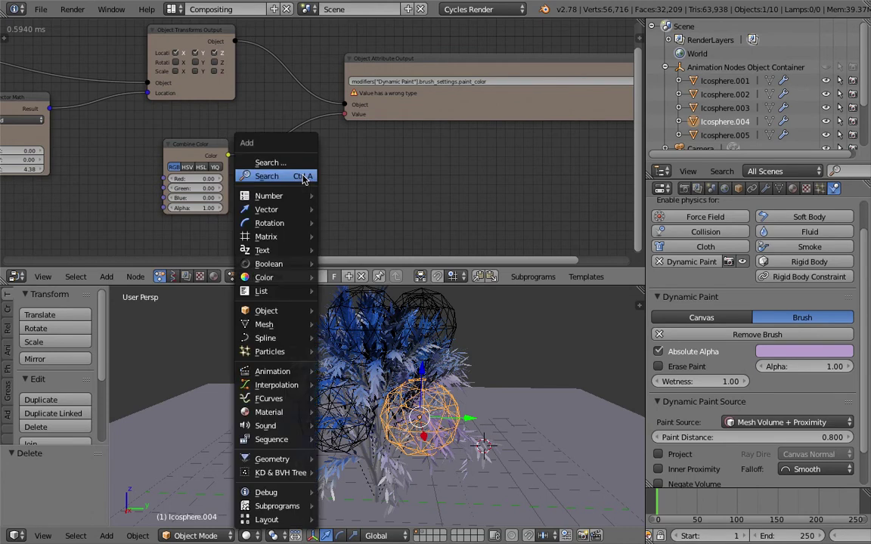
click(301, 175)
text(sepa)
key(Return)
click(299, 175)
drag(230, 159, 303, 241)
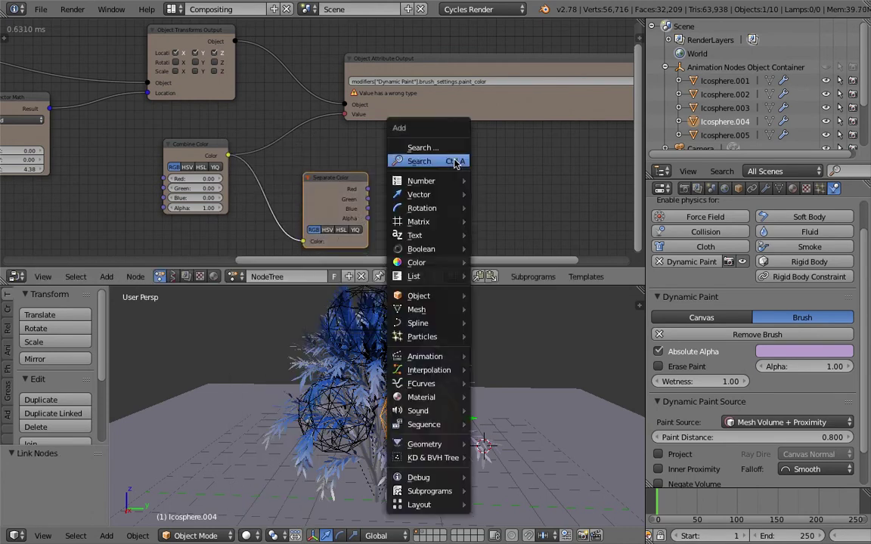
key(shift+a)
click(472, 183)
text(vec)
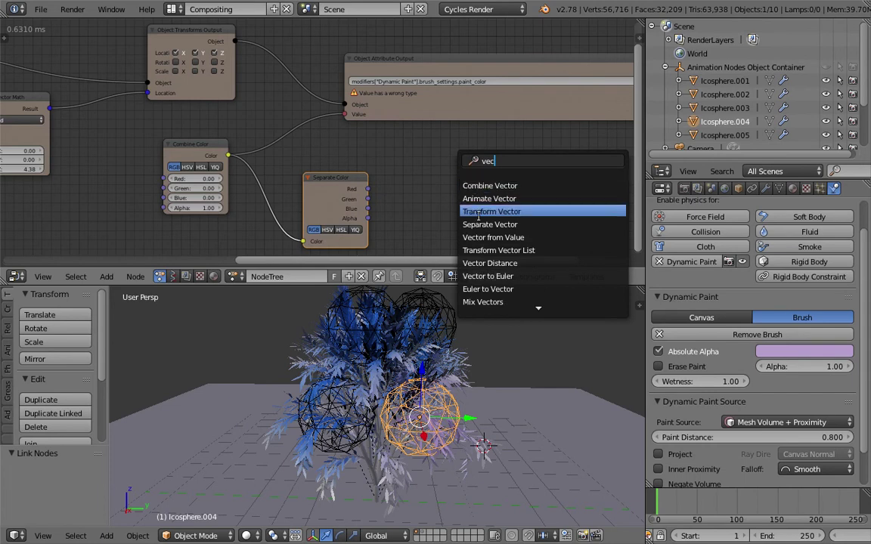
text(tor i)
key(Return)
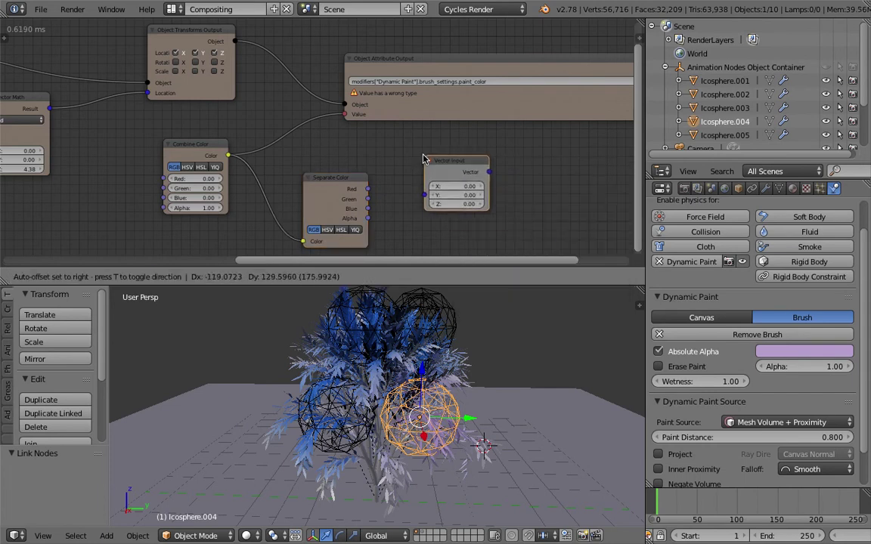
click(423, 159)
key(x)
Add a Combine Vector node beside the Separate Color node
key(ctrl+a)
text(x)
key(BackSpace)
text(combine)
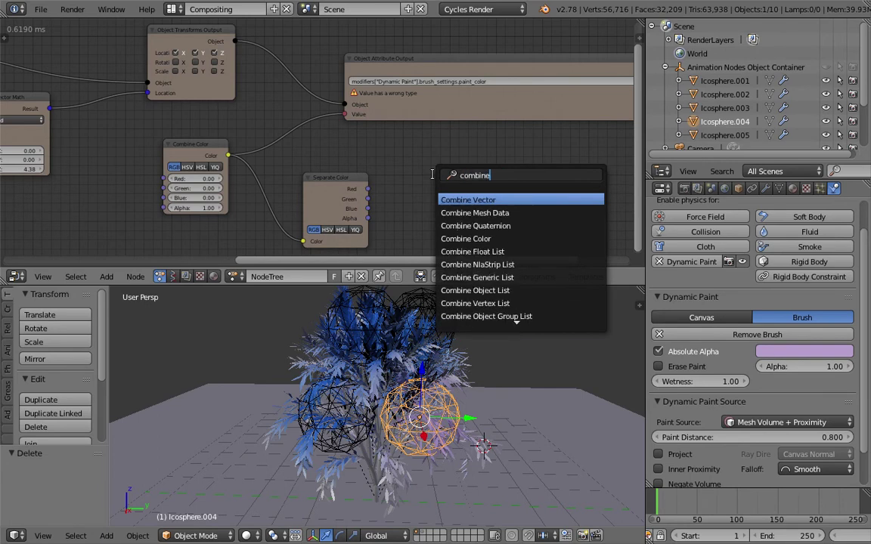
key(Return)
click(427, 174)
Link Separate Color's Red, Green and Blue to Combine Vector's X, Y and Z, and its Vector output to the attribute's Value
drag(368, 189, 428, 204)
drag(368, 209, 417, 213)
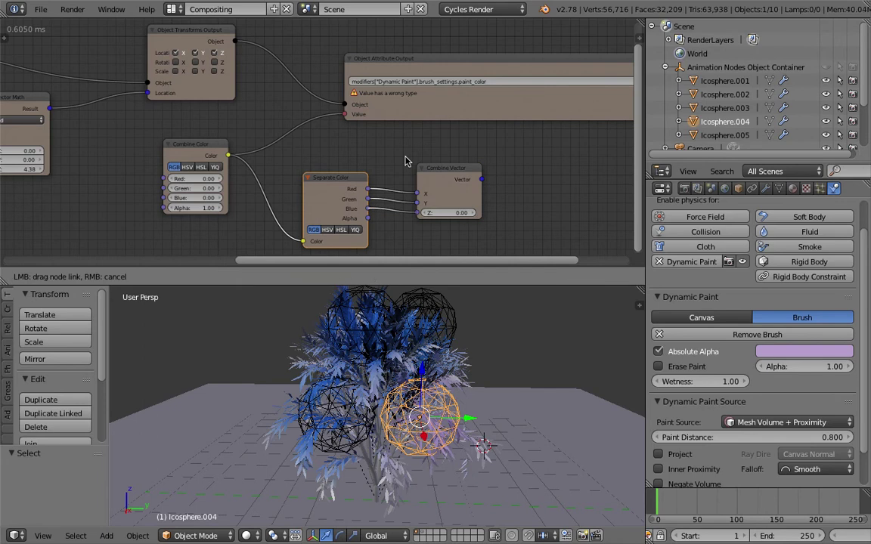
drag(482, 179, 345, 113)
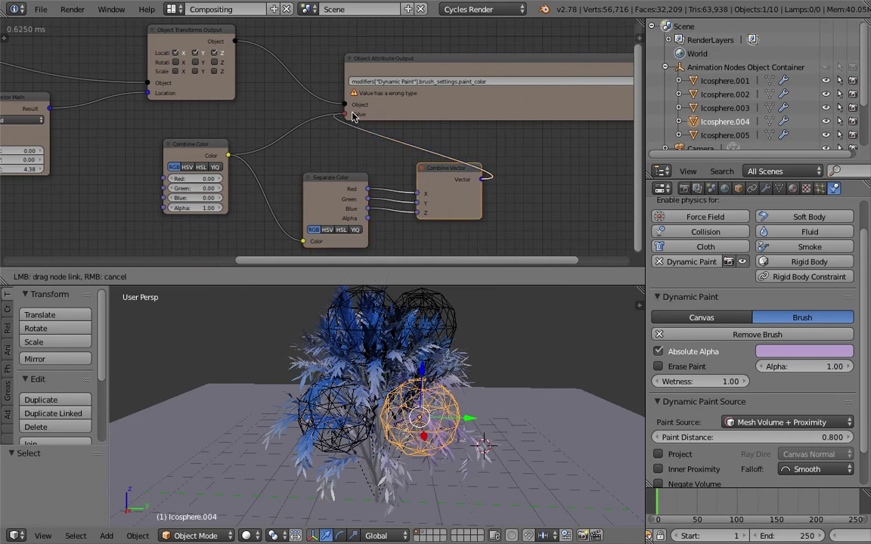
Move the Separate Color and Combine Vector nodes closer to the Combine Color node
drag(443, 182, 428, 181)
drag(341, 179, 300, 175)
drag(421, 174, 380, 172)
middle_drag(334, 179, 378, 177)
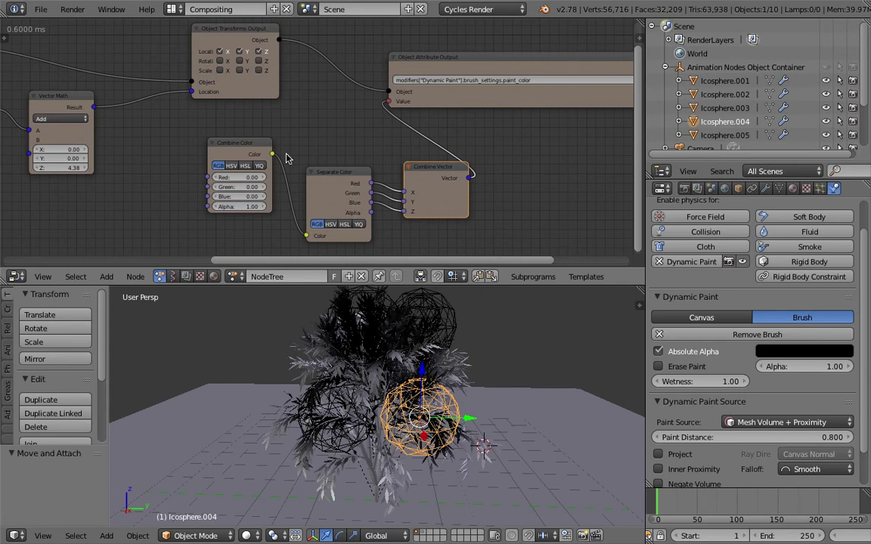
Switch the Combine Color node to HSV and set its Saturation and Value to 1
middle_drag(275, 147, 326, 134)
scroll(316, 144, up, 1)
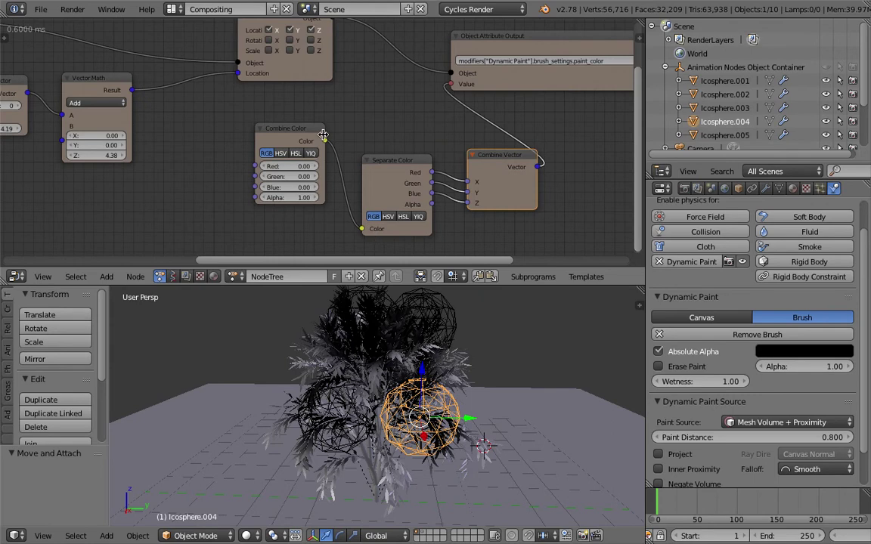
click(280, 153)
drag(297, 176, 298, 188)
text(1)
key(Return)
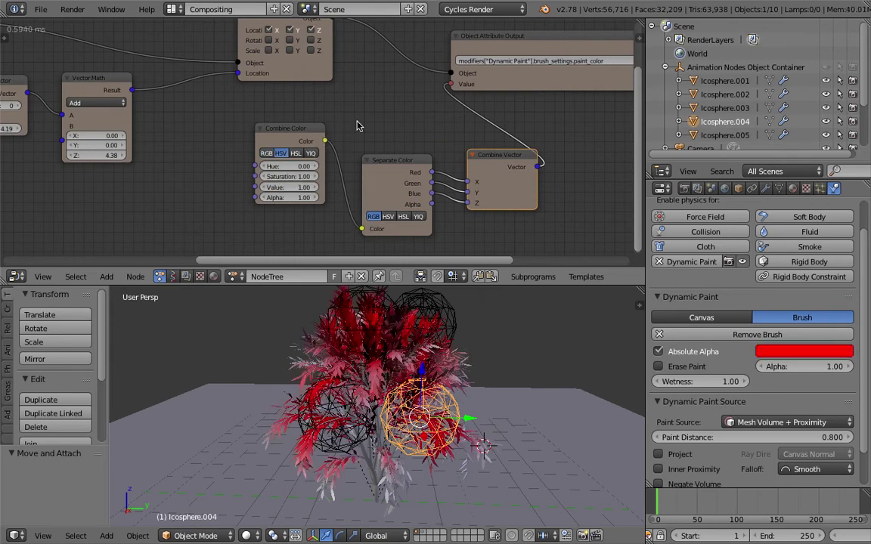
Set Combine Color's Hue to 0.12 and save over the existing file
mouse_move(303, 165)
mouse_down()
mouse_move(321, 166)
mouse_move(262, 142)
mouse_up()
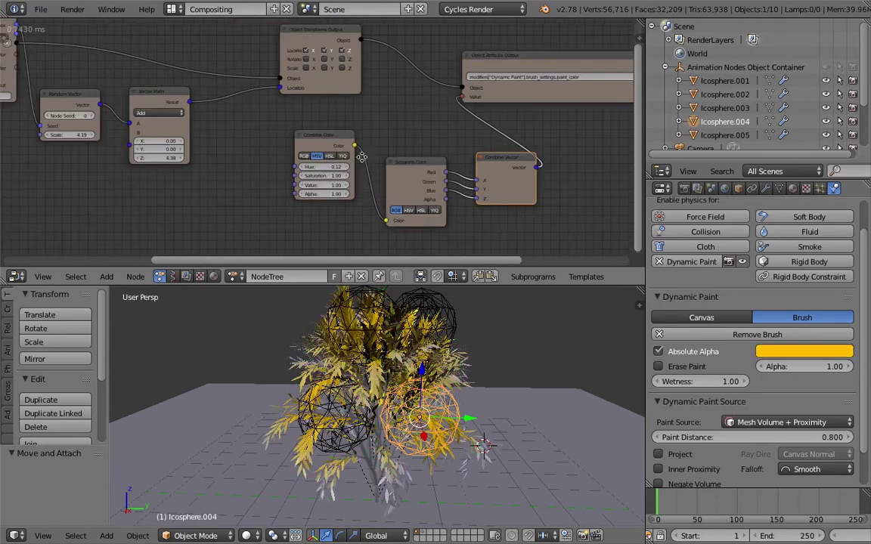
key(ctrl+s)
click(315, 148)
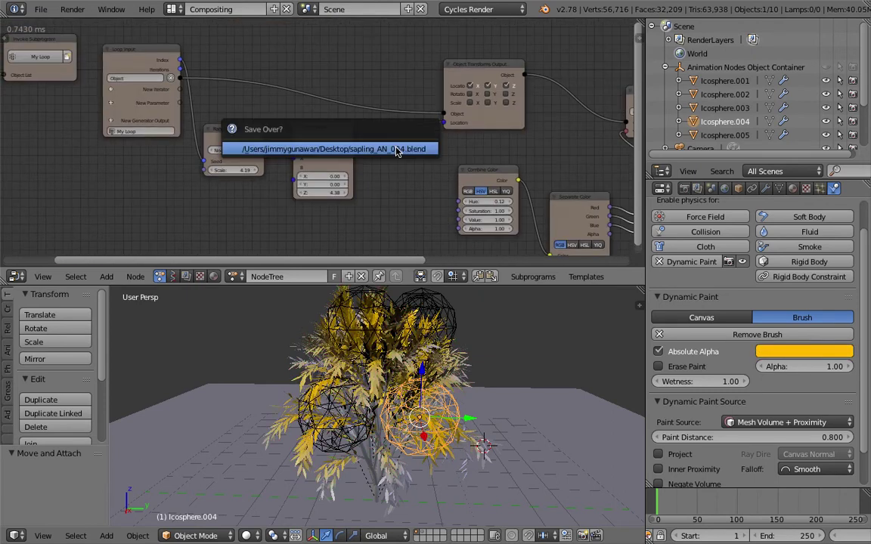
click(396, 149)
Add a Random Number node above Vector Math and link Loop Input's Index to its Seed
middle_drag(276, 68, 261, 104)
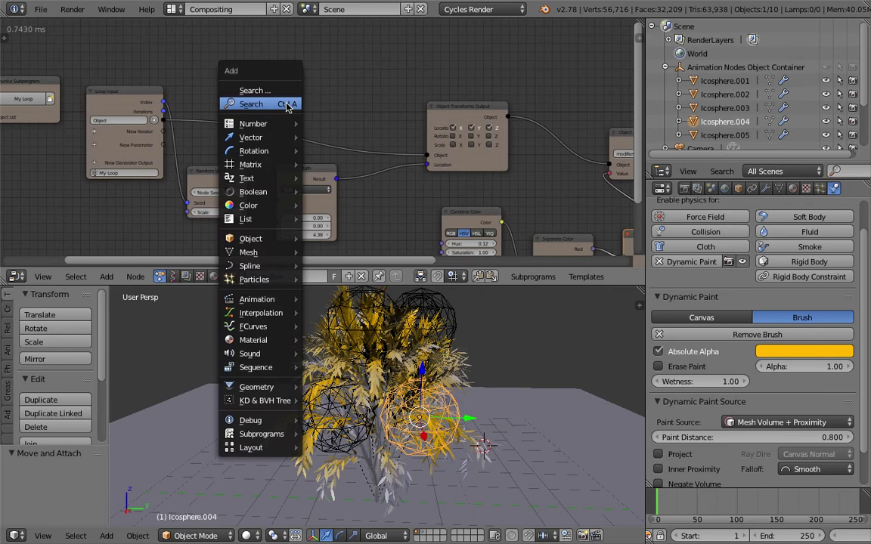
key(ctrl+a)
text(random)
key(Return)
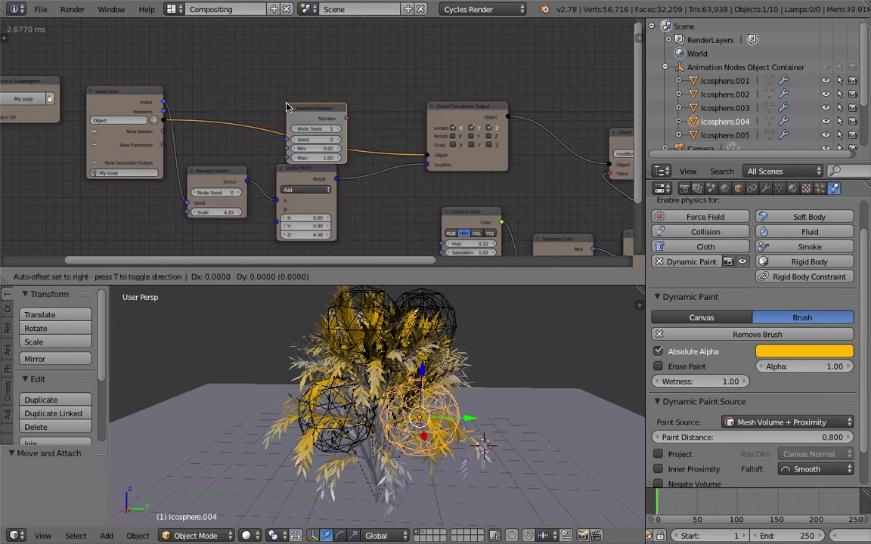
click(286, 54)
drag(279, 87, 164, 102)
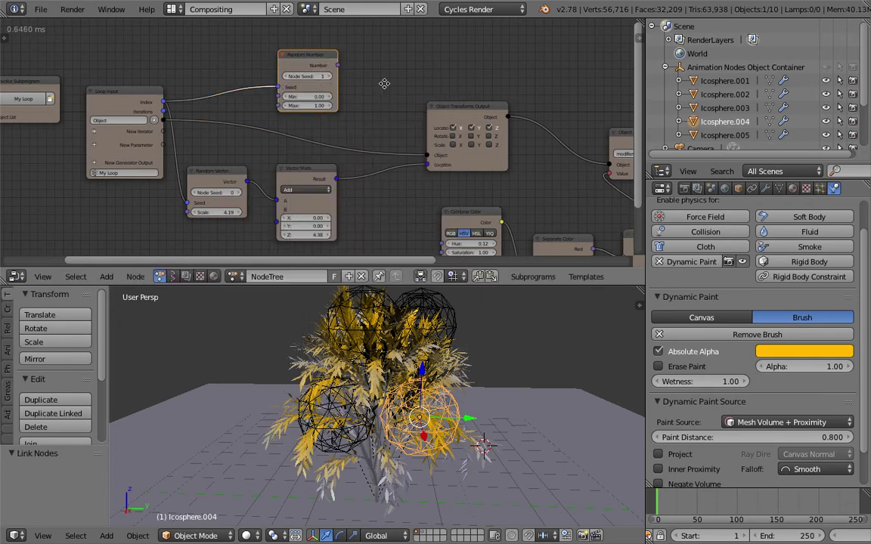
Link Random Number's Number output to Combine Color's Hue
middle_drag(407, 98, 376, 79)
drag(307, 46, 410, 224)
middle_drag(477, 352, 376, 385)
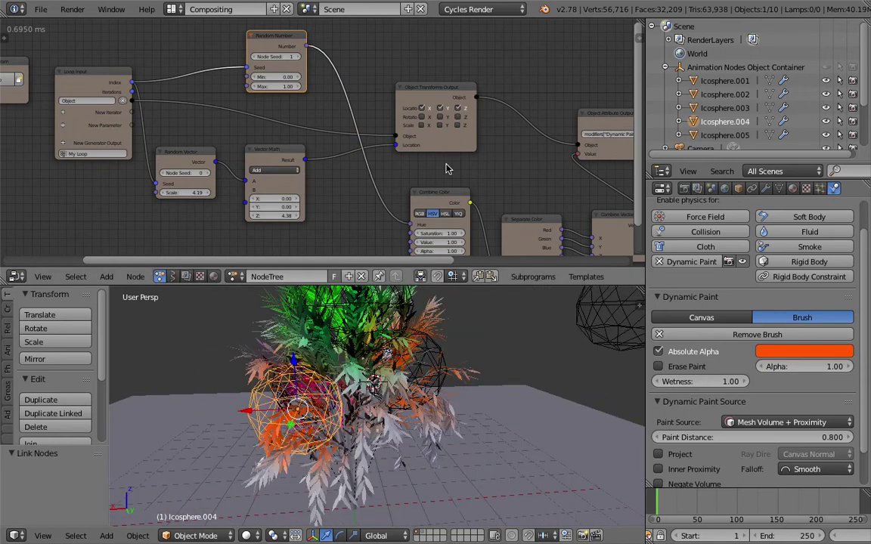
Line up Separate Color and Combine Vector with Combine Color, and move Object Attribute Output farther from them
middle_drag(511, 184, 337, 126)
drag(354, 163, 354, 136)
drag(459, 94, 552, 83)
drag(461, 157, 462, 123)
scroll(410, 156, up, 2)
scroll(493, 167, down, 1)
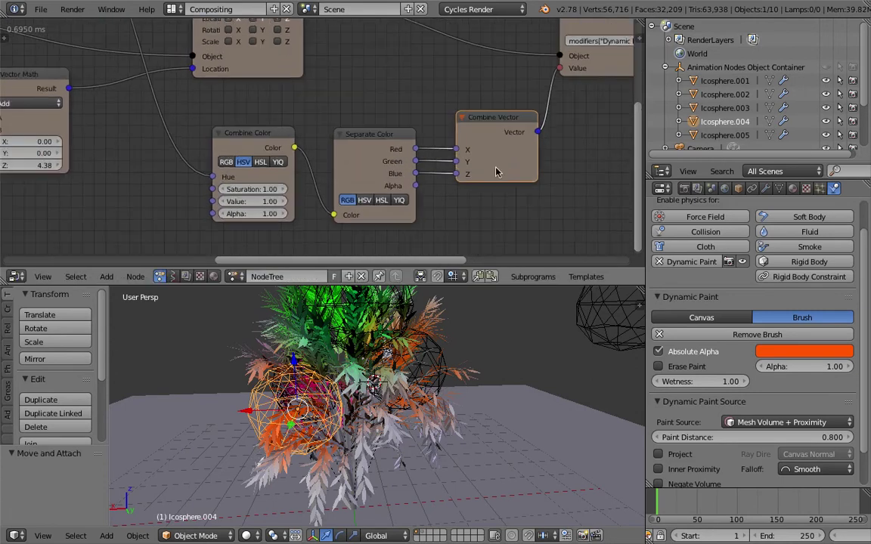
middle_drag(495, 168, 407, 179)
scroll(521, 76, down, 2)
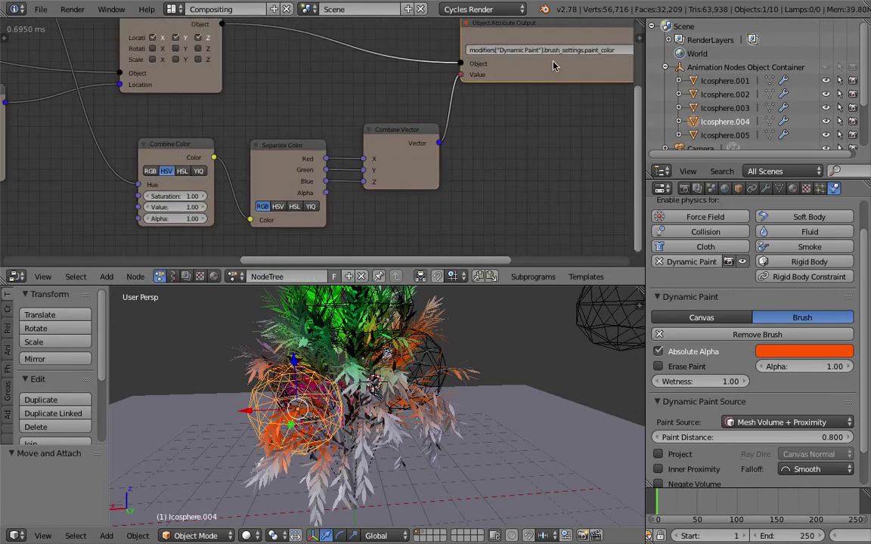
Save the blend file over the existing version
middle_drag(436, 399, 457, 364)
key(ctrl+s)
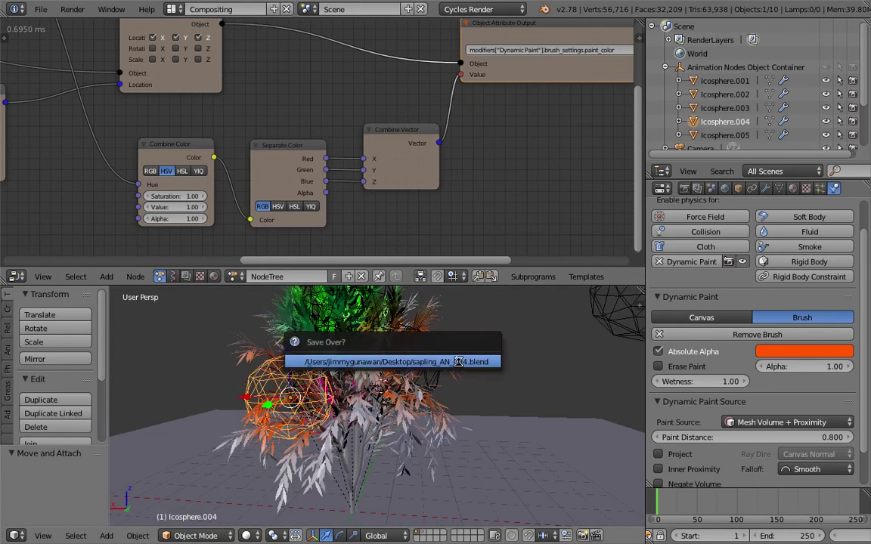
click(459, 362)
scroll(185, 53, down, 2)
middle_drag(186, 53, 464, 66)
middle_drag(422, 140, 510, 149)
key(ctrl+s)
click(355, 151)
Set the Object Instancer's Instances to 10 and go to frame 46 to view the scattered brushes
middle_drag(355, 151, 559, 176)
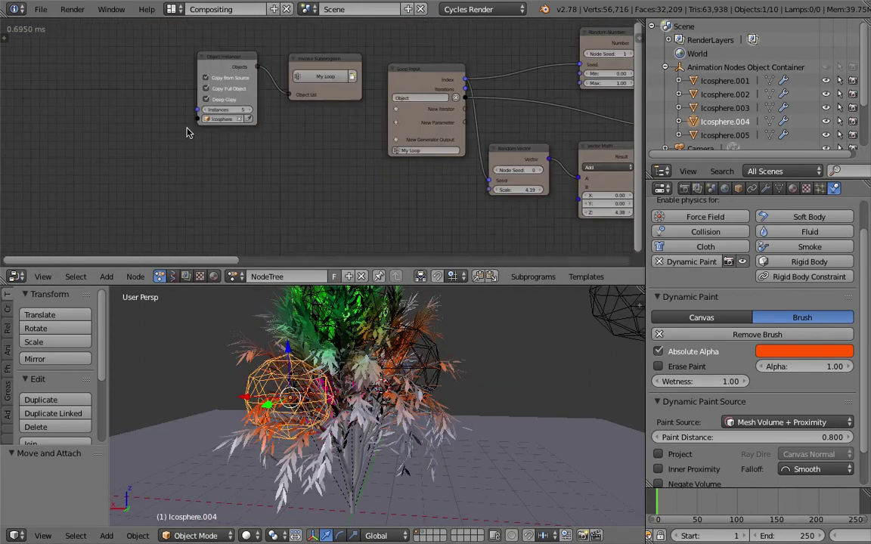
middle_drag(188, 132, 224, 154)
scroll(248, 142, up, 3)
click(271, 129)
text(10)
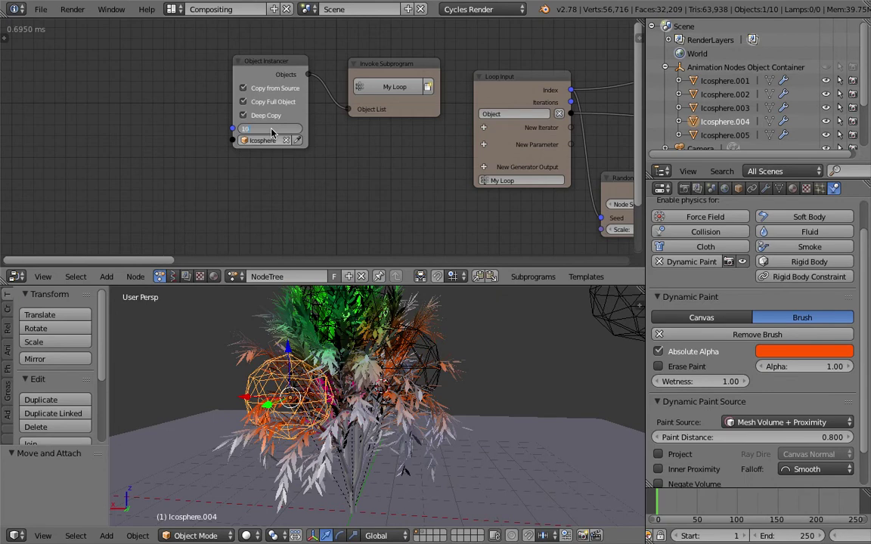
key(Return)
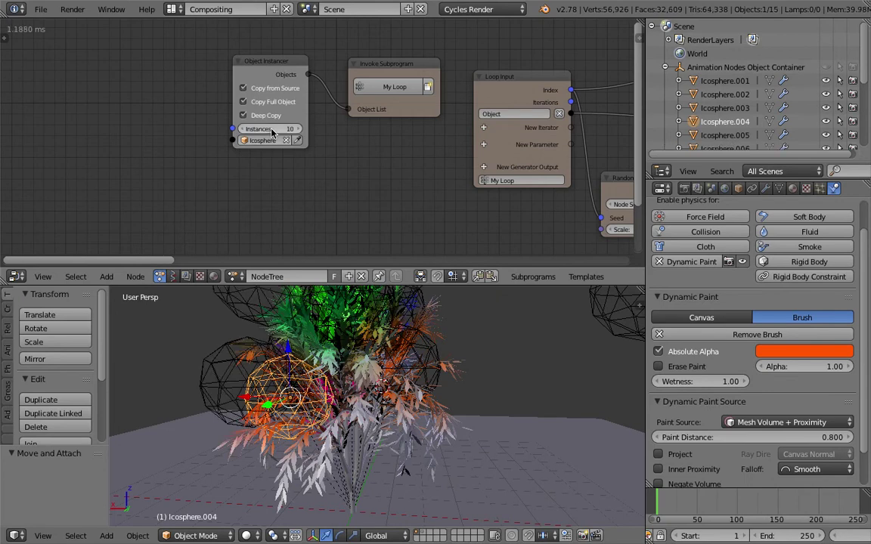
click(693, 514)
scroll(472, 428, down, 4)
shift+middle_drag(409, 377, 437, 401)
scroll(472, 416, down, 2)
middle_drag(370, 409, 477, 422)
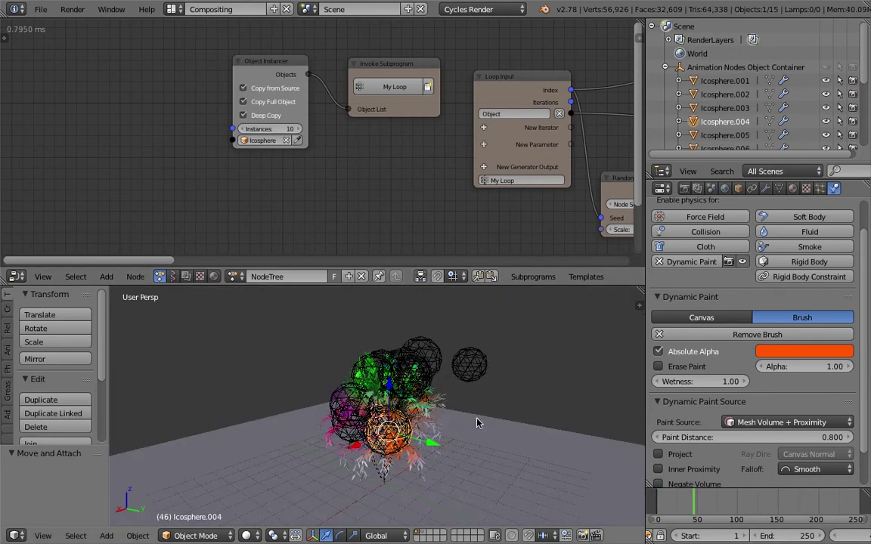
Raise the Object Instancer's Instances to 25 and go to frame 84 to check the painted leaves
click(288, 130)
text(25)
key(Return)
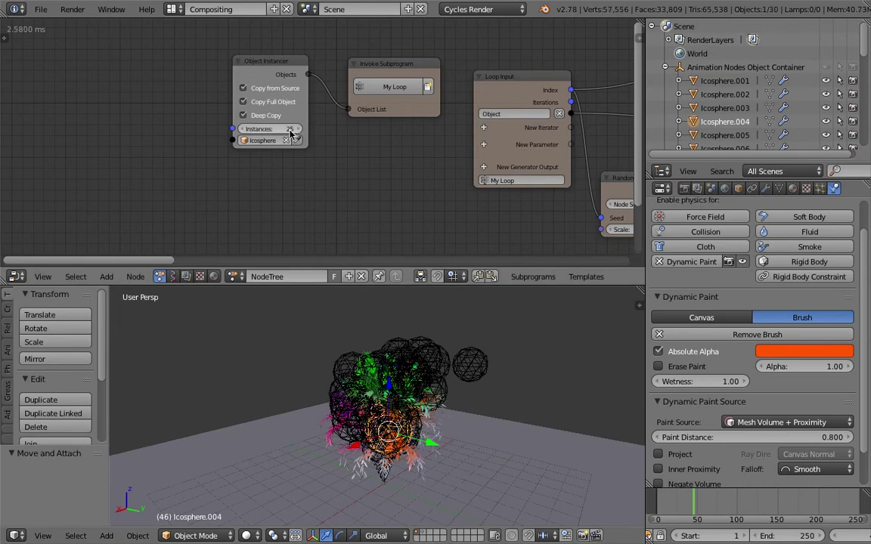
click(709, 512)
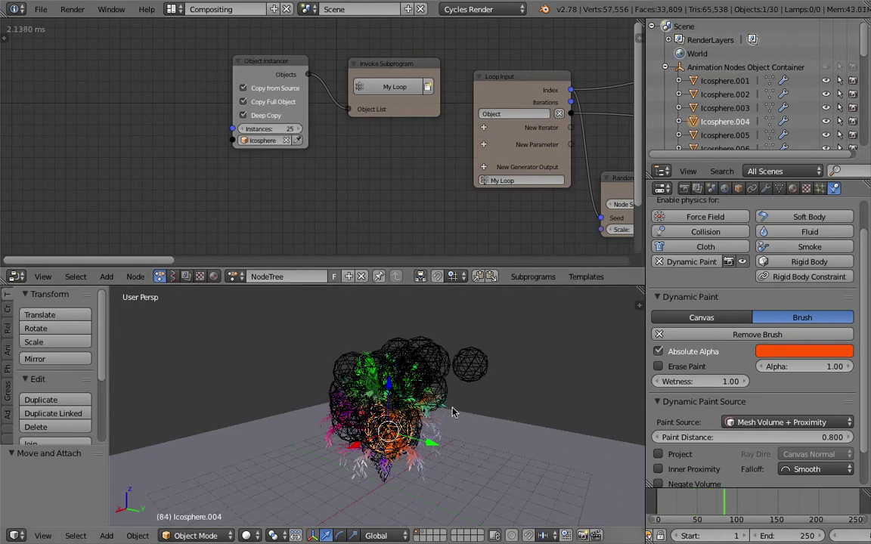
middle_drag(464, 409, 420, 412)
click(482, 418)
Lower the Vector Math node's Z offset to 3.51 and go to frame 77
middle_drag(470, 193, 300, 149)
scroll(300, 149, up, 2)
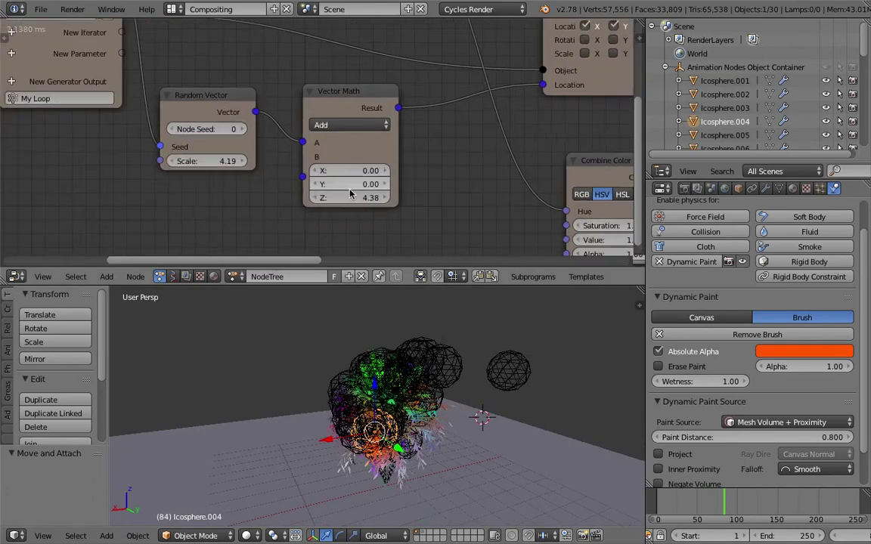
drag(355, 197, 307, 197)
click(697, 503)
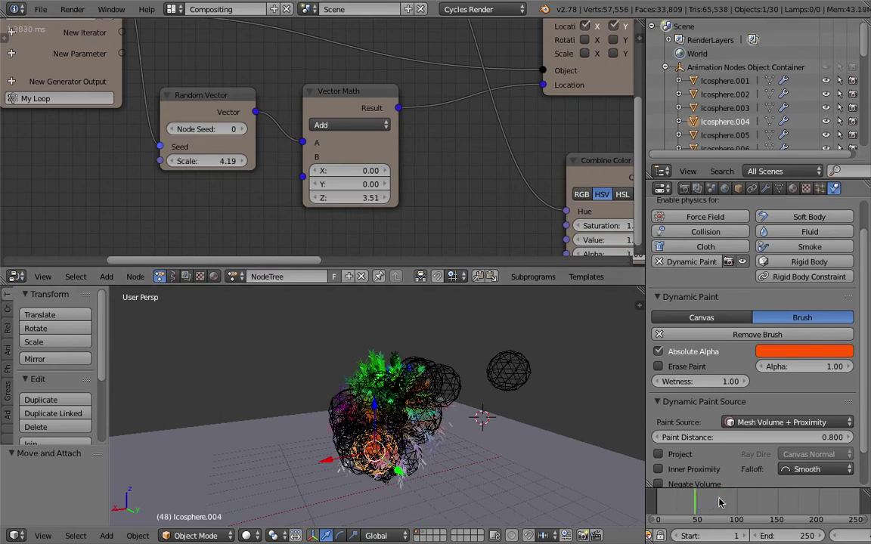
click(718, 503)
Select the Icosphere.007 brush near the treetop
middle_drag(532, 471, 451, 425)
middle_drag(434, 232, 310, 196)
middle_drag(456, 396, 397, 395)
right_click(428, 369)
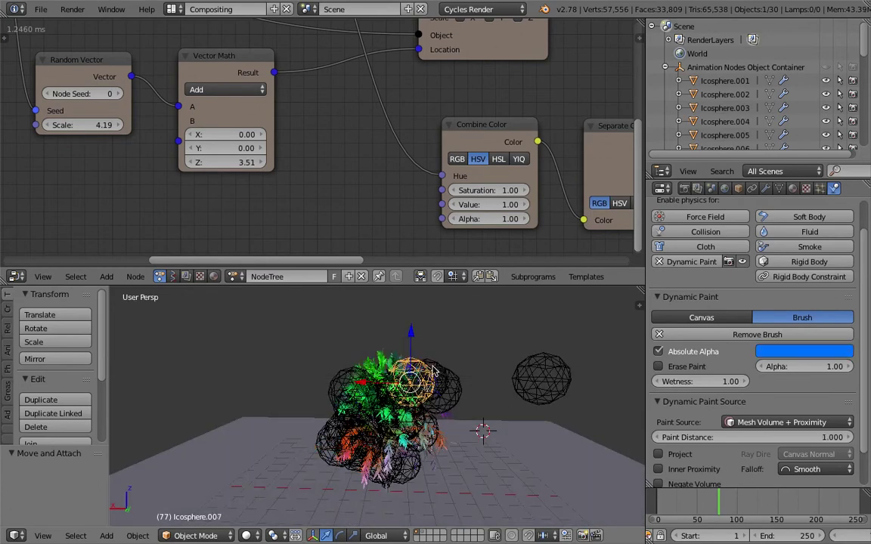
middle_drag(463, 374, 517, 306)
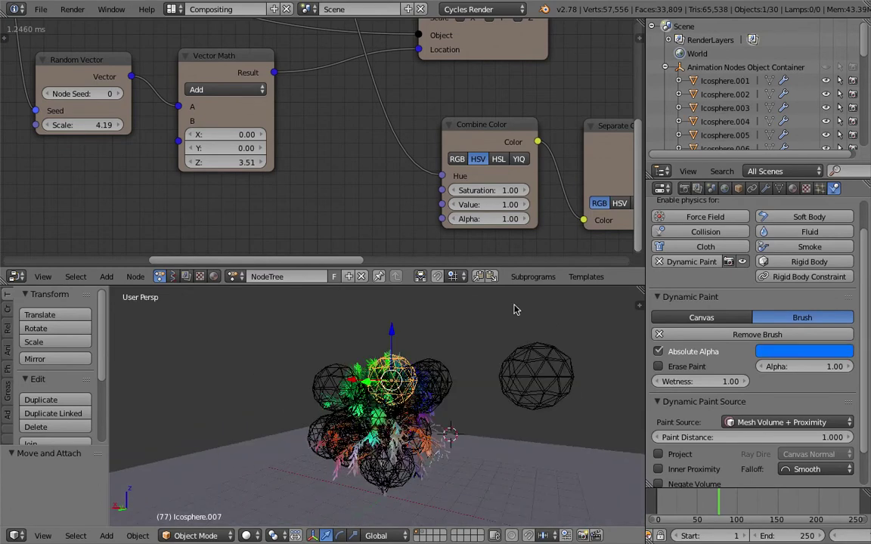
Add an Object Visibility Output node beyond the Object Attribute Output node
middle_drag(478, 158, 245, 161)
scroll(446, 102, down, 4)
middle_drag(453, 100, 163, 127)
middle_drag(428, 111, 174, 130)
key(shift+a)
click(483, 111)
text(visi)
key(Down)
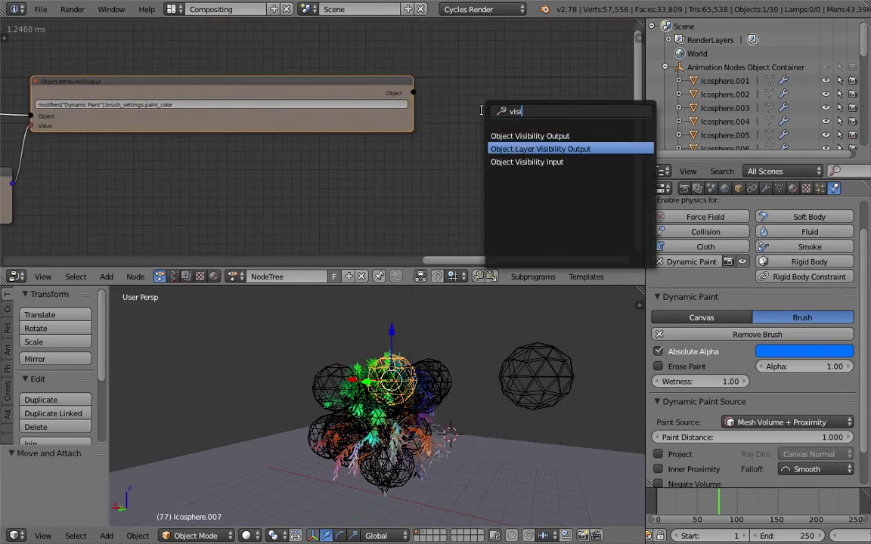
key(Down)
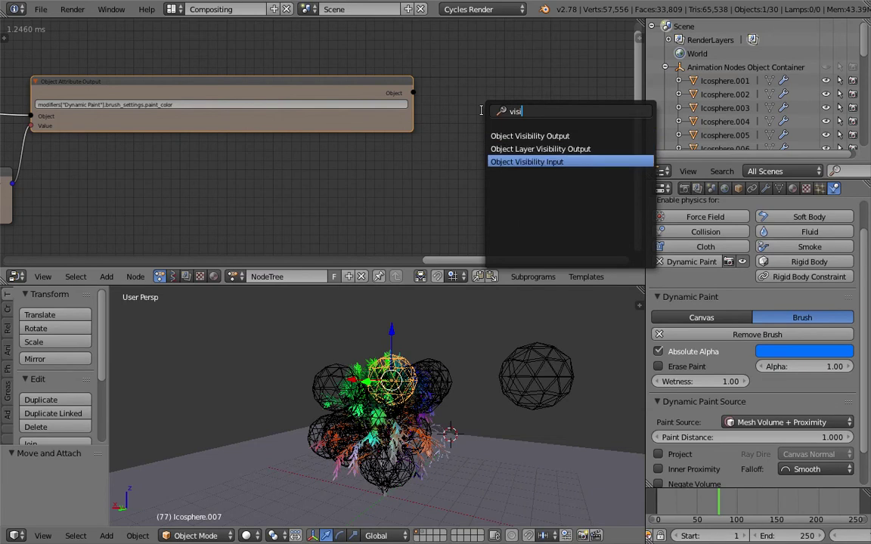
key(Up)
key(Up)
key(Return)
click(484, 112)
Link Object Attribute Output's Object to the Object Visibility Output node and enable its Hide and Hide Render options
scroll(483, 114, up, 3)
middle_drag(459, 115, 405, 130)
drag(384, 100, 470, 155)
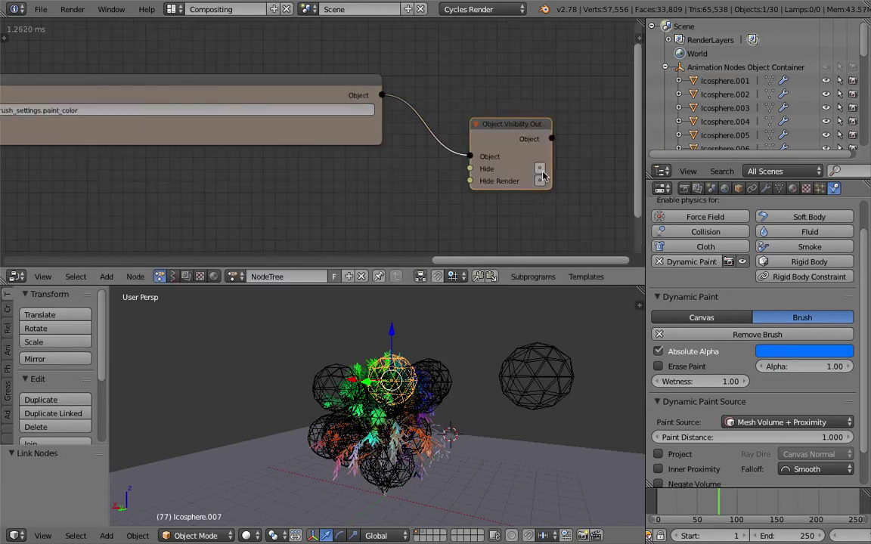
click(539, 182)
click(539, 168)
click(484, 168)
click(486, 181)
middle_drag(458, 356, 361, 354)
middle_drag(451, 375, 569, 369)
Try a Node Seed of 31 on the Random Vector node and scrub the timeline to frame 55
scroll(180, 231, down, 1)
middle_drag(180, 230, 449, 159)
middle_drag(184, 136, 283, 171)
scroll(180, 140, up, 2)
drag(245, 135, 253, 141)
click(715, 505)
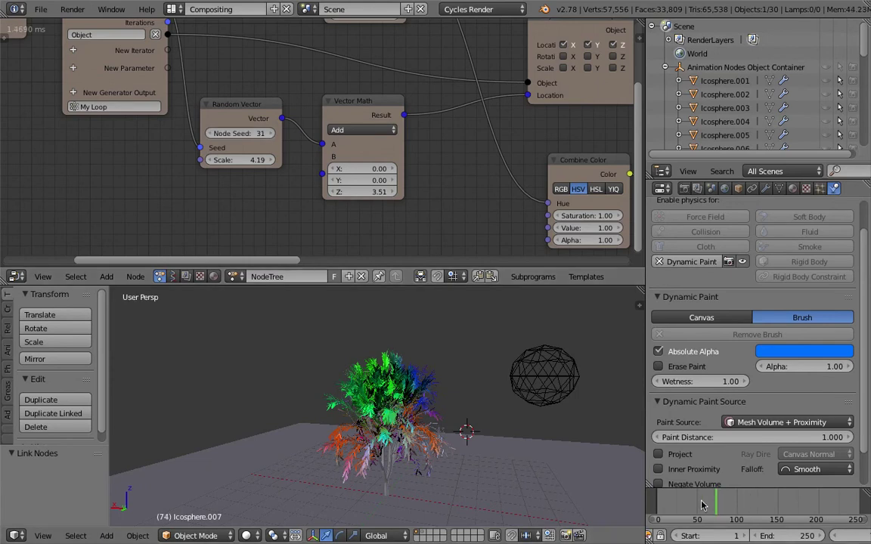
click(702, 504)
ctrl+scroll(811, 537, down, 3)
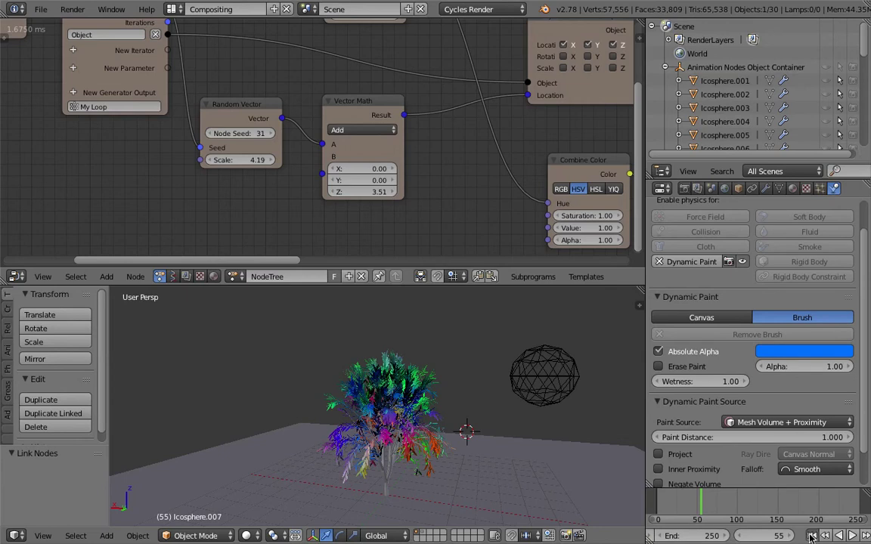
Return to the first frame and set the Random Vector's Node Seed to 54
click(811, 537)
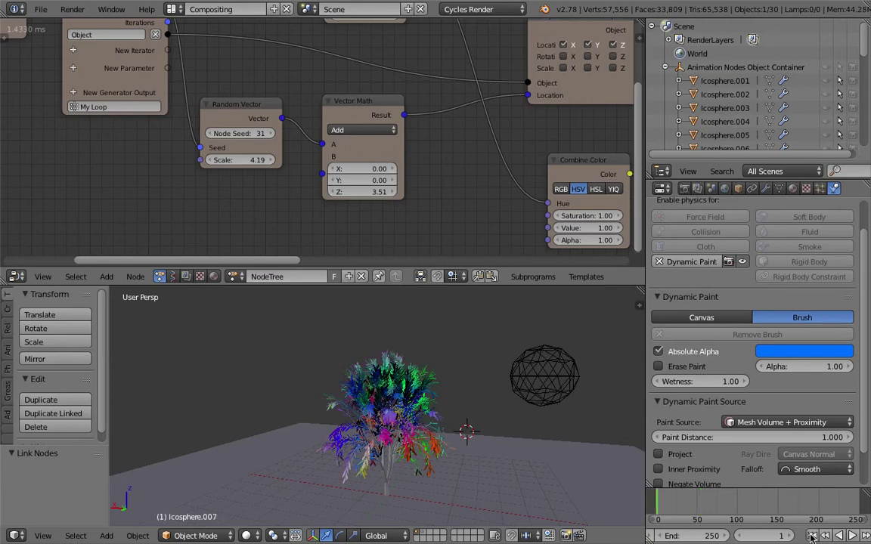
click(271, 134)
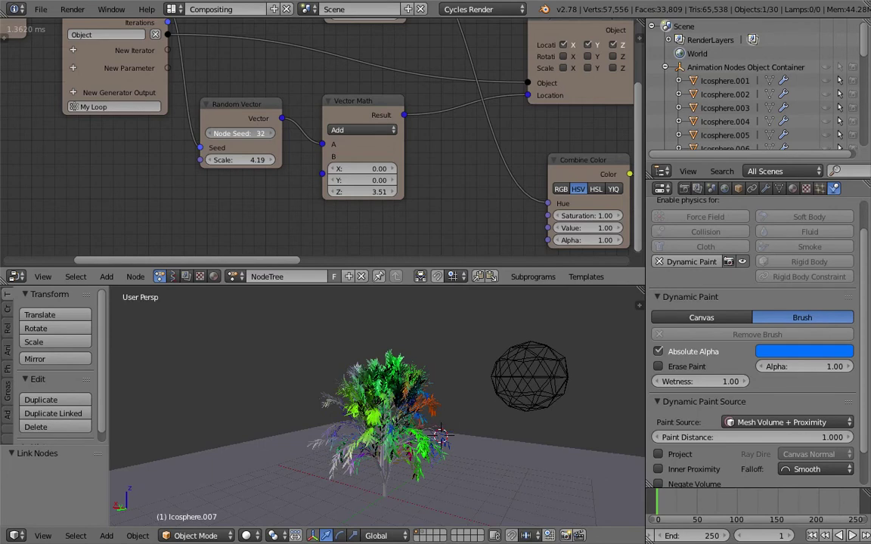
drag(241, 134, 281, 134)
middle_drag(491, 387, 333, 393)
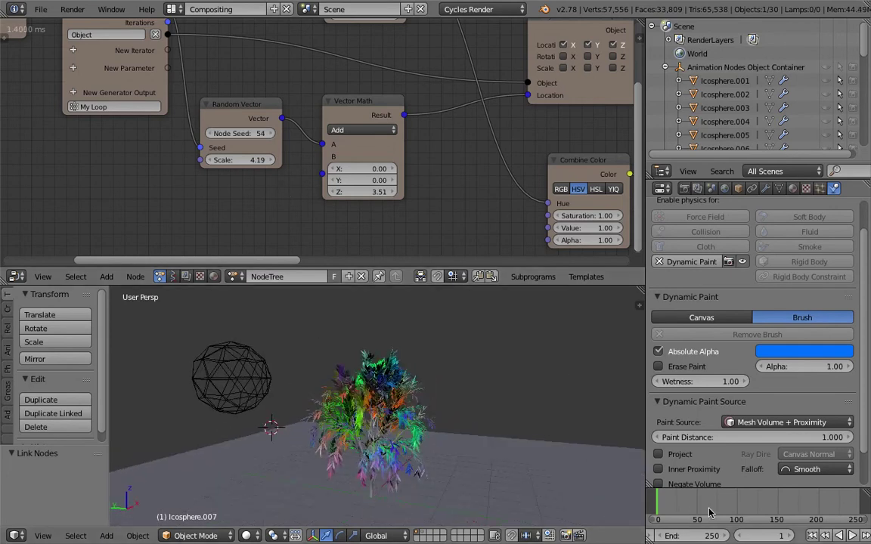
Widen the Outliner and Properties area and save the file over the existing version
scroll(695, 504, up, 1)
scroll(682, 505, down, 2)
middle_drag(714, 505, 737, 505)
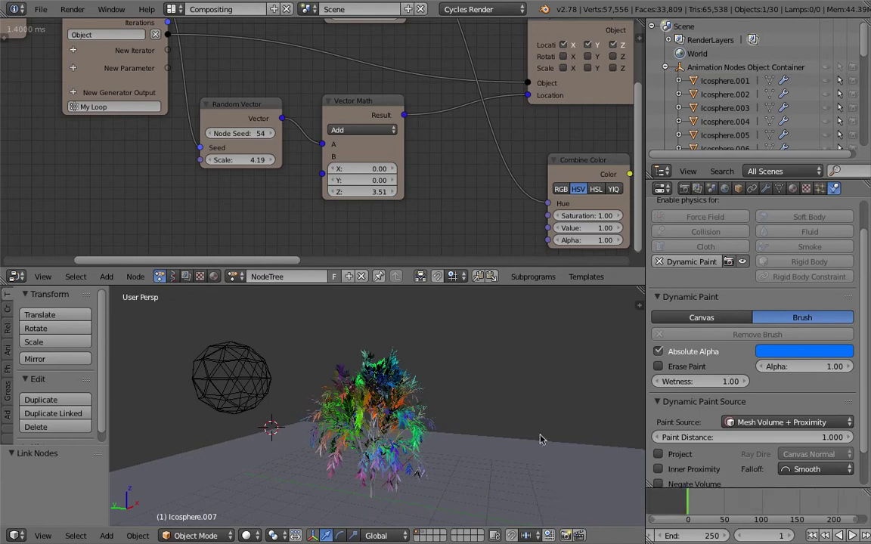
drag(646, 370, 601, 374)
middle_drag(513, 383, 384, 399)
scroll(442, 382, up, 4)
scroll(442, 383, down, 3)
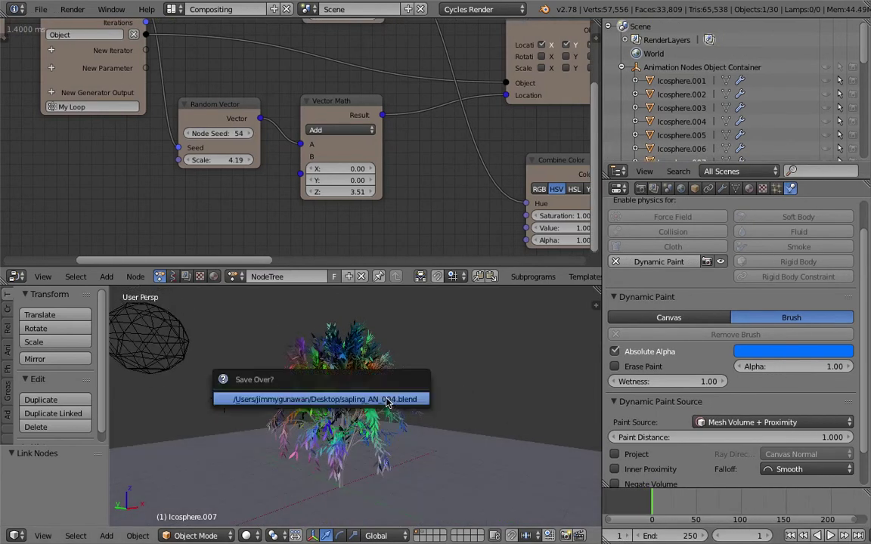
Select the leaves object and bring its Dynamic Paint advanced and output settings into view
scroll(670, 403, down, 2)
scroll(680, 98, down, 3)
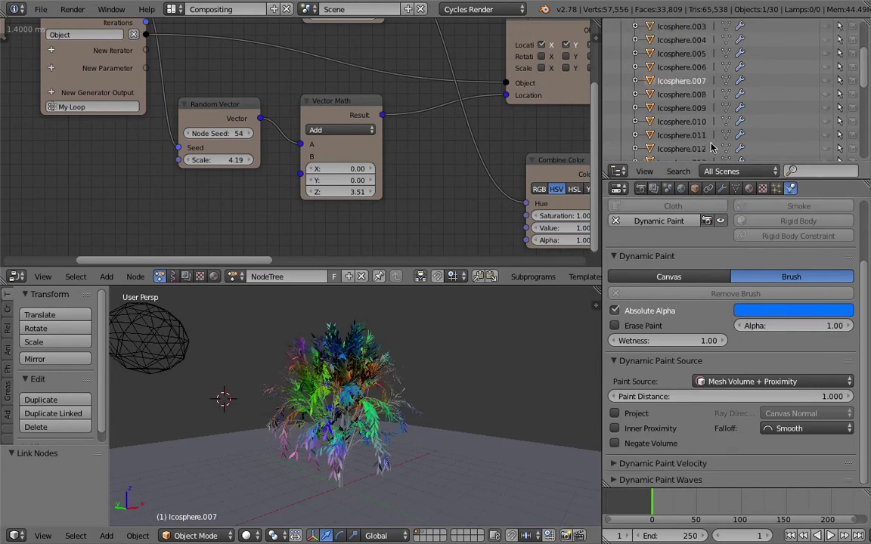
right_click(356, 447)
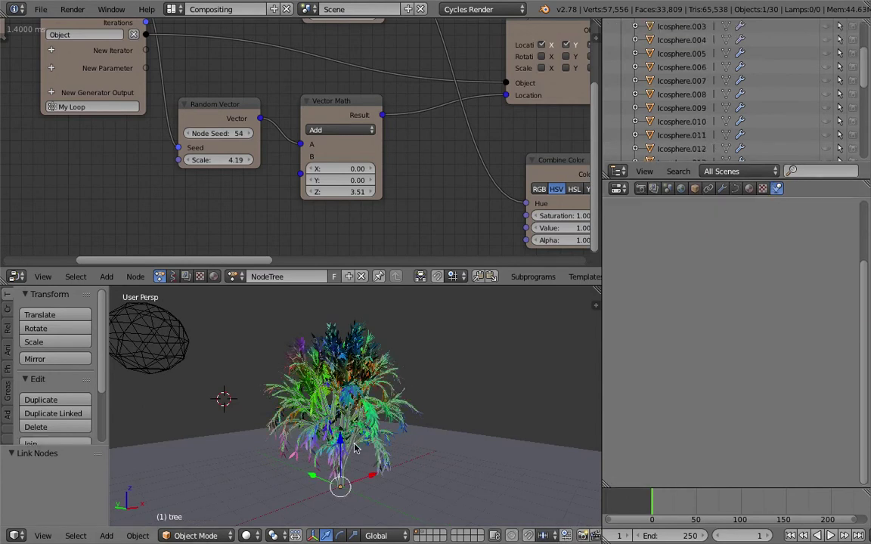
right_click(373, 423)
scroll(714, 408, down, 10)
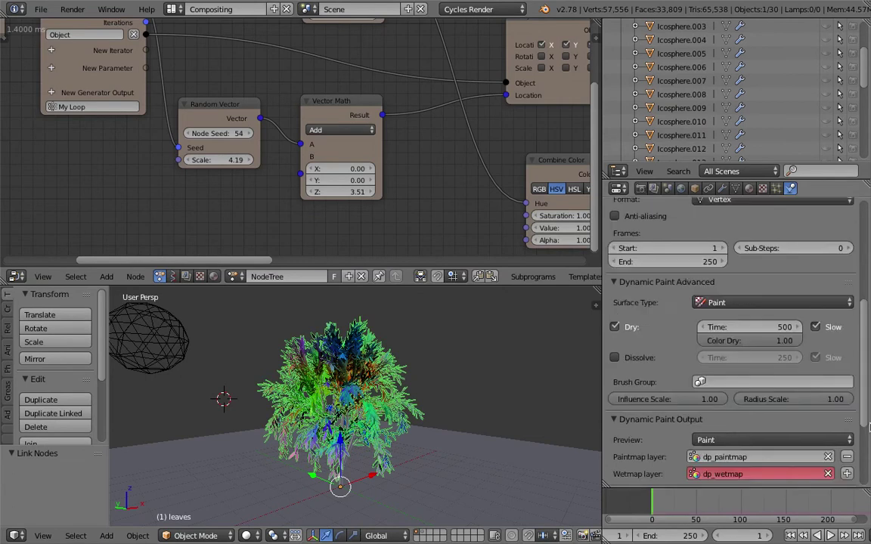
Enable Use Spread in the leaves' Dynamic Paint effects and deselect everything
click(653, 443)
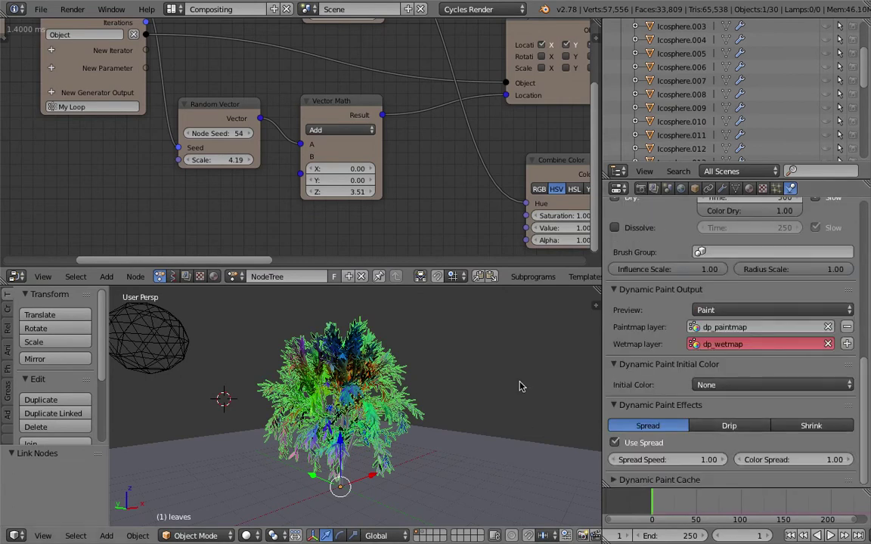
mouse_move(478, 377)
middle_down()
mouse_move(497, 377)
mouse_move(486, 376)
middle_up()
click(458, 375)
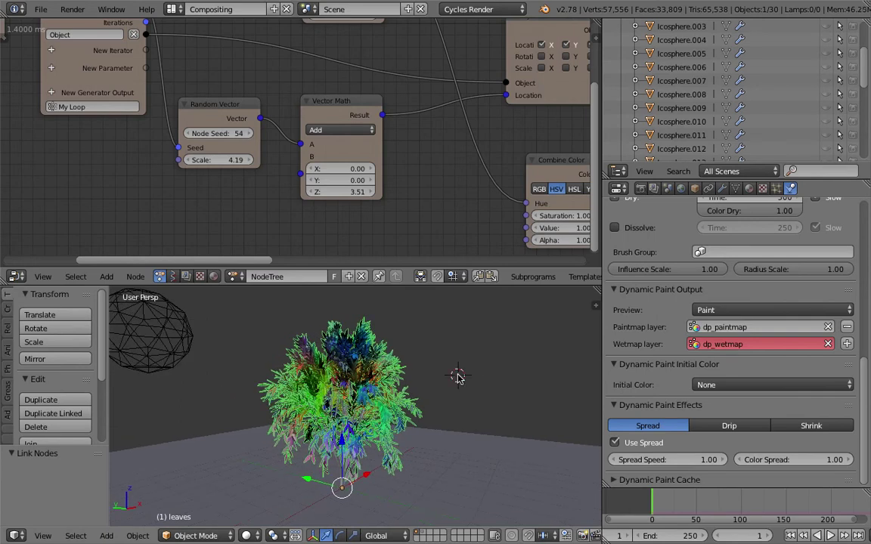
key(a)
Enlarge the 3D viewport at the expense of the node editor and look at the painted tree up close
scroll(458, 376, up, 3)
drag(435, 266, 434, 167)
middle_drag(474, 220, 414, 292)
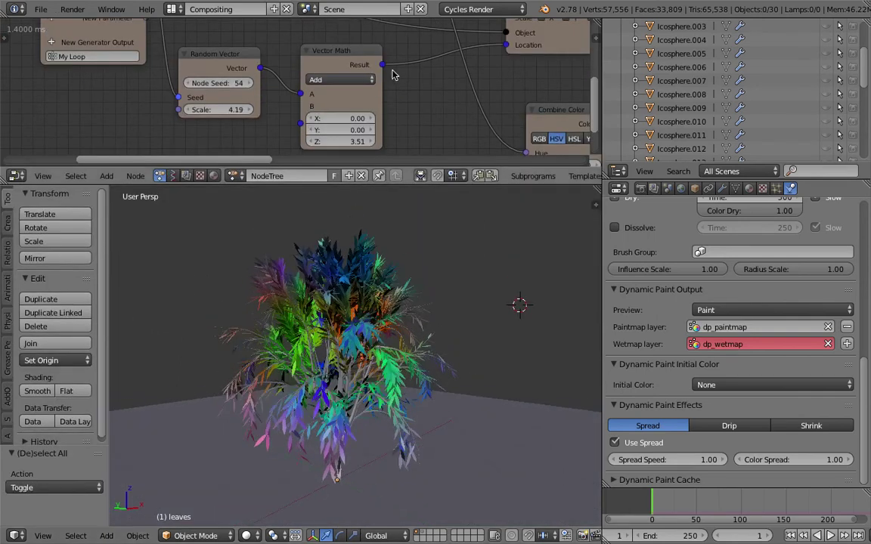
middle_drag(415, 128, 422, 127)
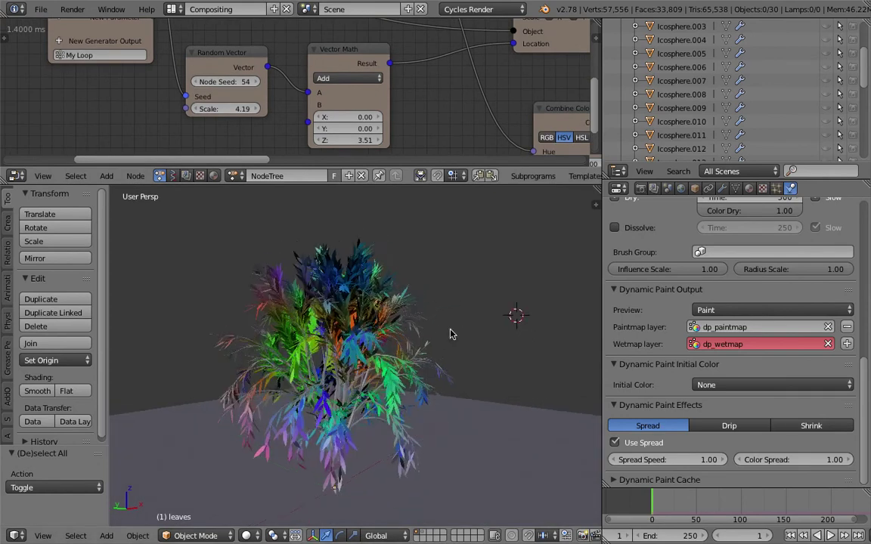
click(486, 270)
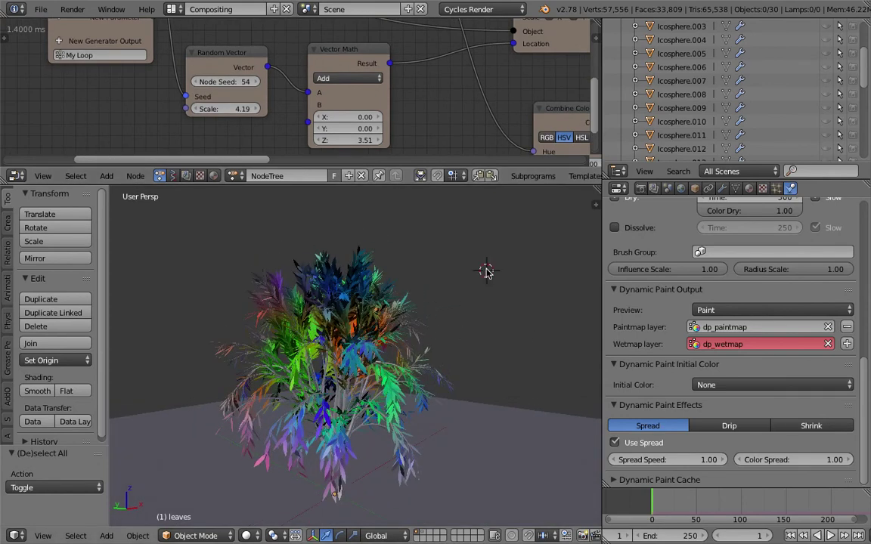
click(471, 264)
Play the animation to frame 33, viewing the painted leaves from several angles, and stop playback
key(alt+a)
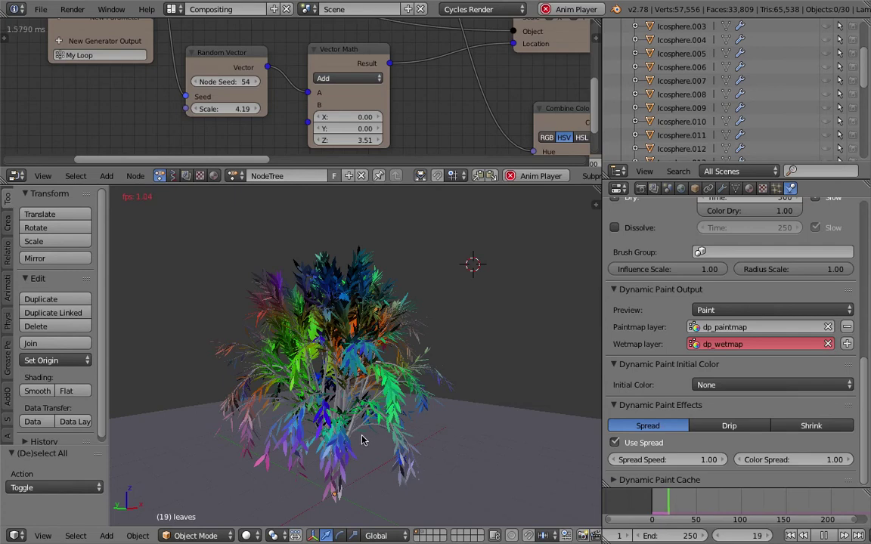
middle_drag(362, 440, 407, 425)
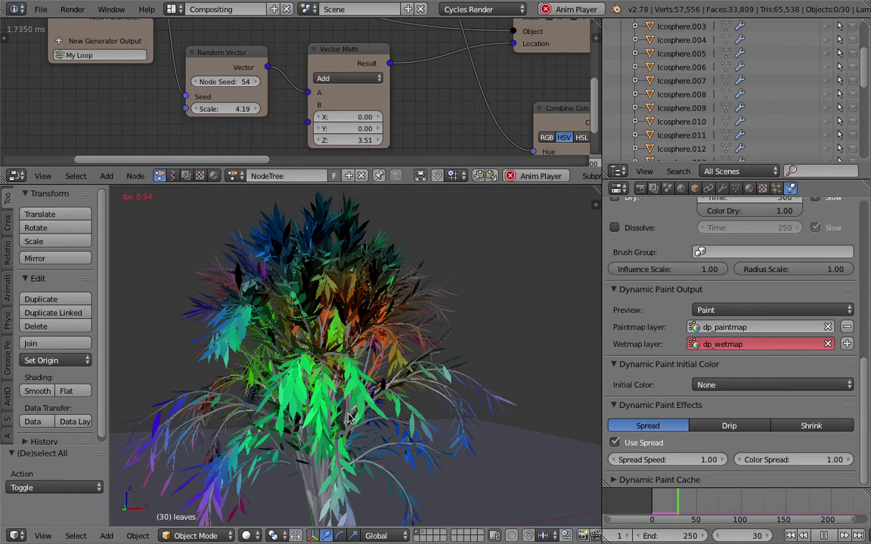
click(827, 535)
middle_drag(355, 310, 363, 348)
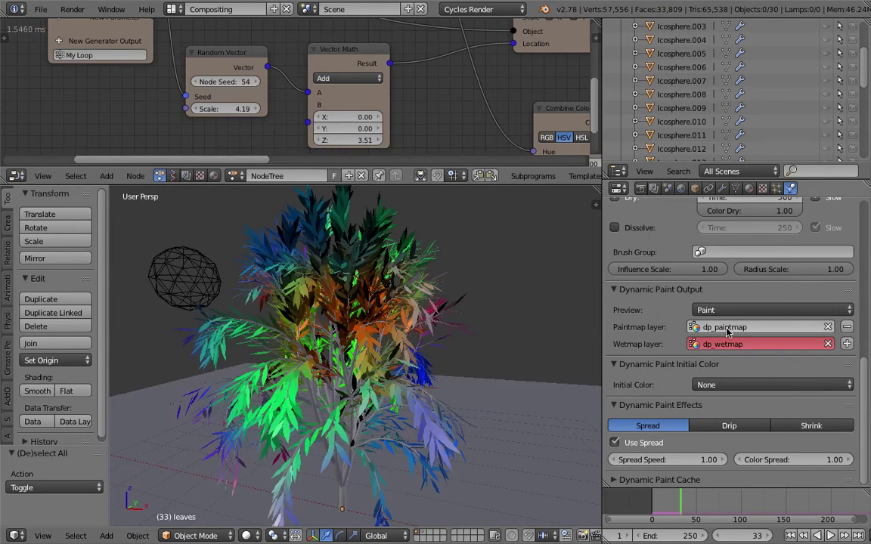
Show the shader nodes of Material.001 in the node editor and set the Attribute node's name to dp_paintmap
middle_drag(415, 106, 392, 110)
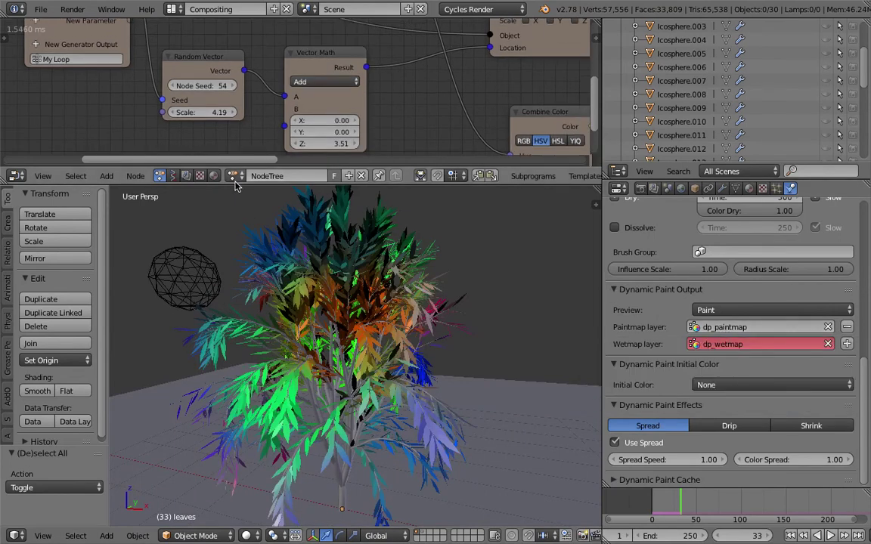
click(214, 176)
middle_drag(317, 134, 353, 127)
middle_drag(75, 52, 220, 62)
scroll(230, 90, up, 6)
text(dp_paintmap)
middle_drag(390, 114, 373, 121)
scroll(340, 121, up, 4)
drag(362, 139, 381, 138)
scroll(445, 348, down, 3)
Display the 3D viewport in Rendered shading and inspect the painted tree from different angles
middle_drag(445, 348, 345, 342)
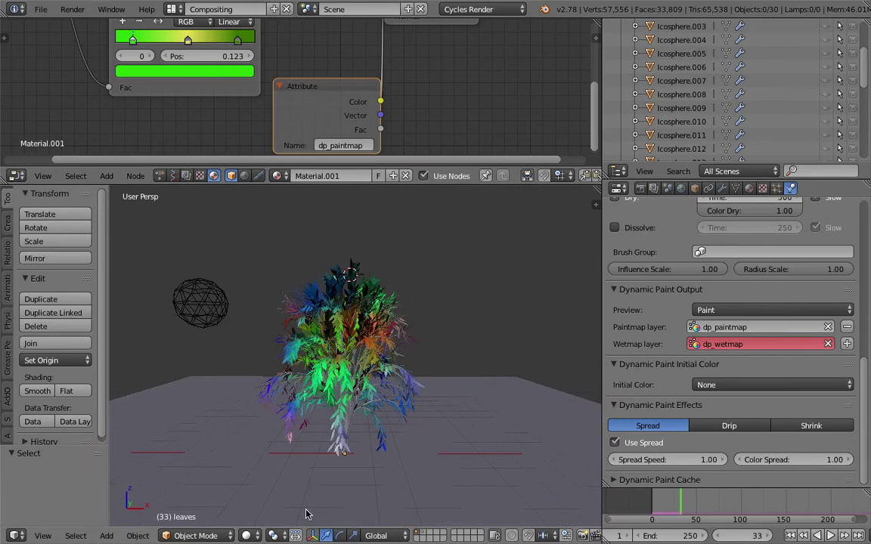
click(245, 535)
click(275, 444)
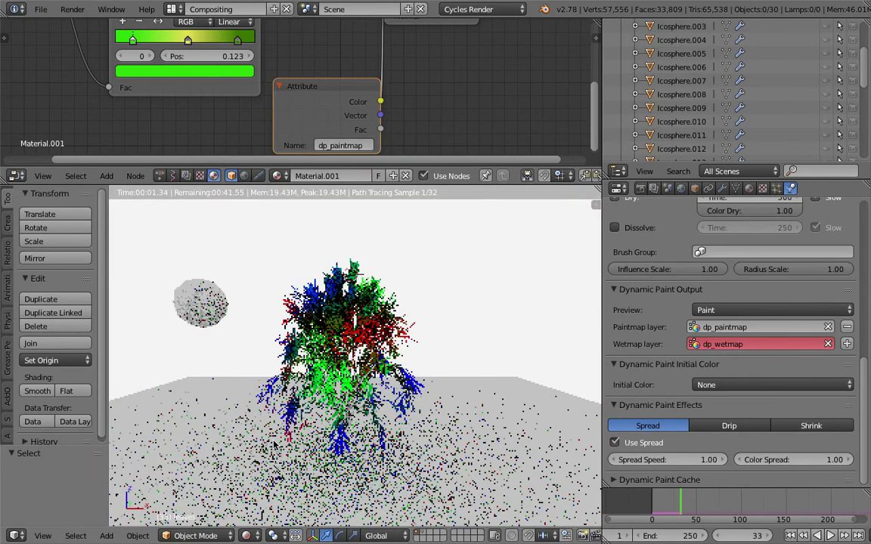
middle_drag(352, 402, 336, 383)
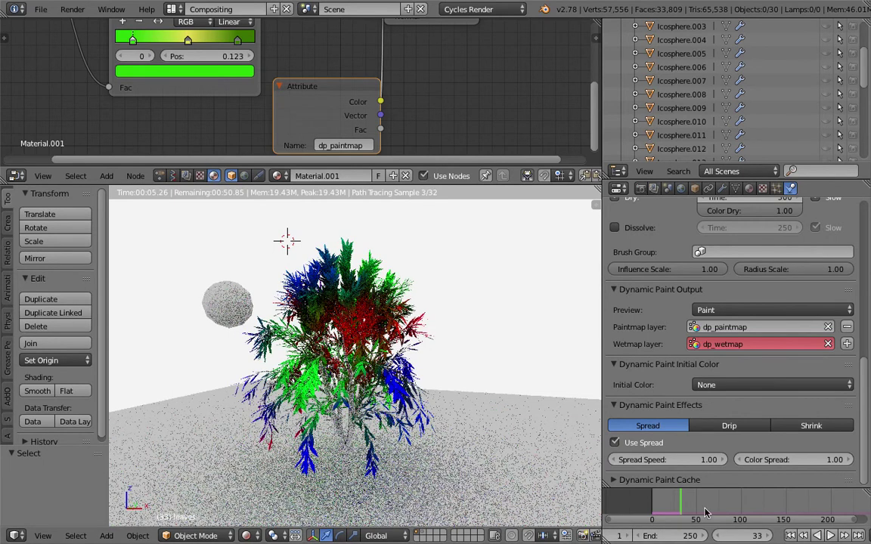
middle_drag(423, 451, 428, 396)
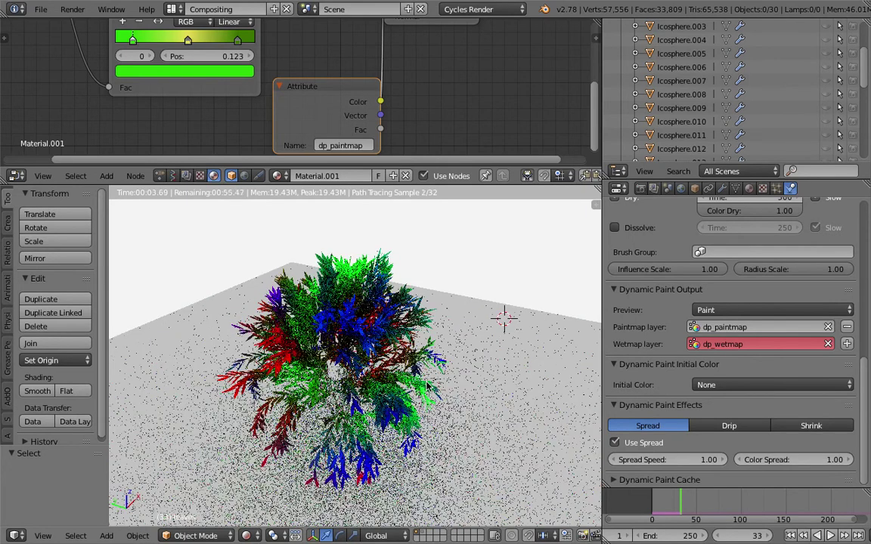
Select the leaves, bring up their vertex color layers, and save the file over the existing version
right_click(374, 267)
click(736, 189)
scroll(726, 362, down, 5)
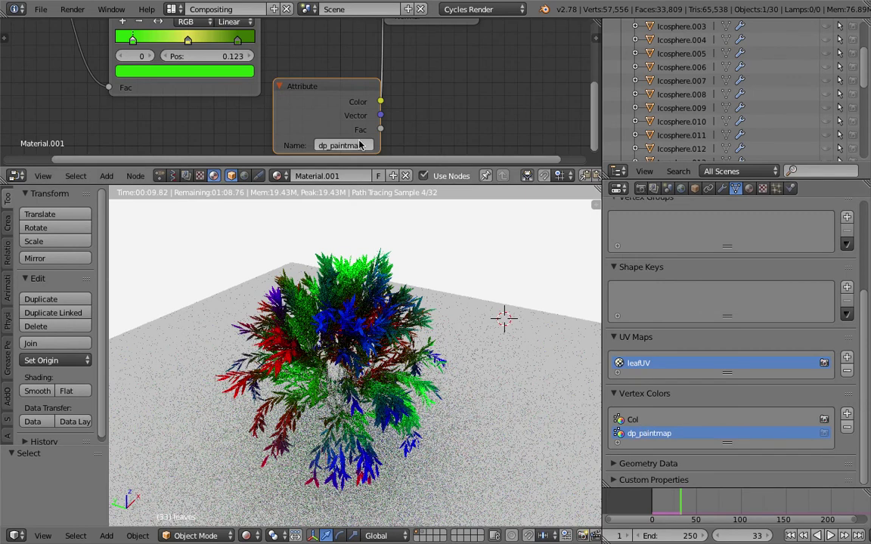
key(ctrl+s)
click(446, 329)
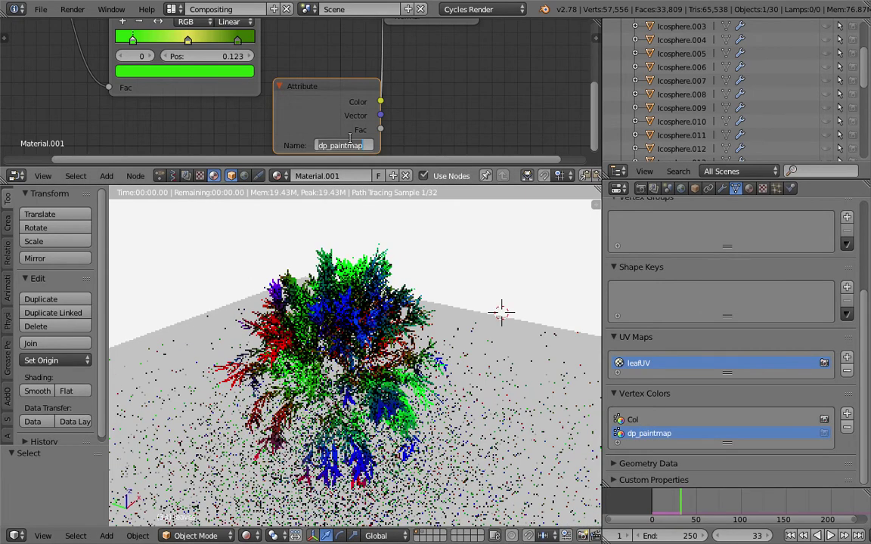
Try Col as the Attribute node's name and restore it to dp_paintmap
text(Col)
key(Return)
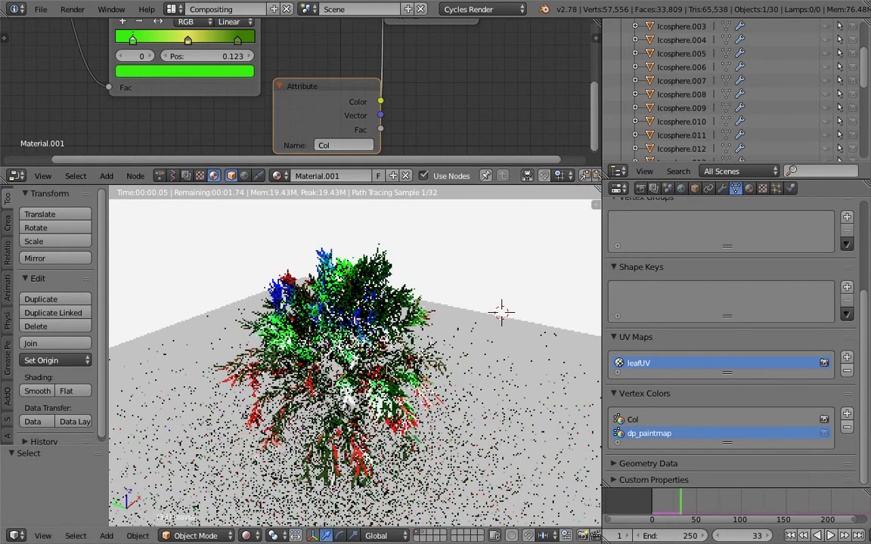
click(342, 144)
text(dp_paintmap)
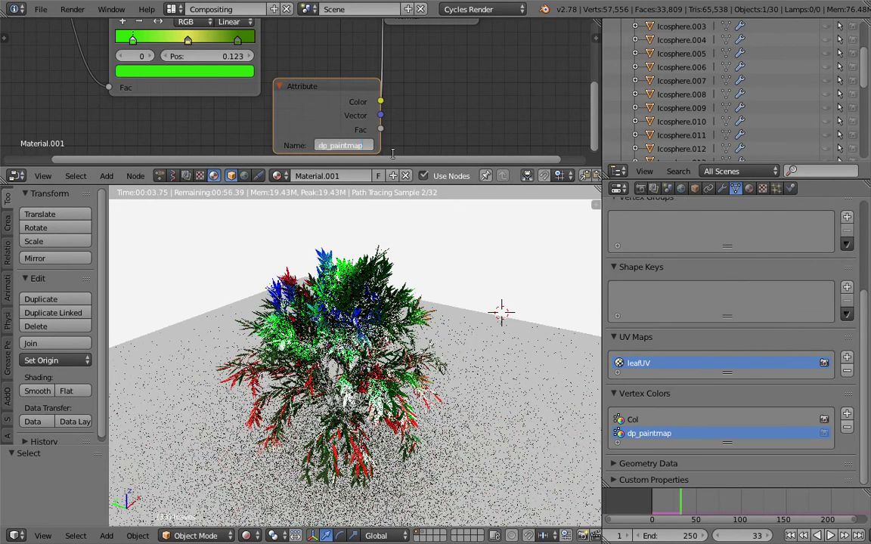
key(Return)
Return to the first frame and show the Animation Nodes tree around the Combine Color node
middle_drag(363, 280, 335, 273)
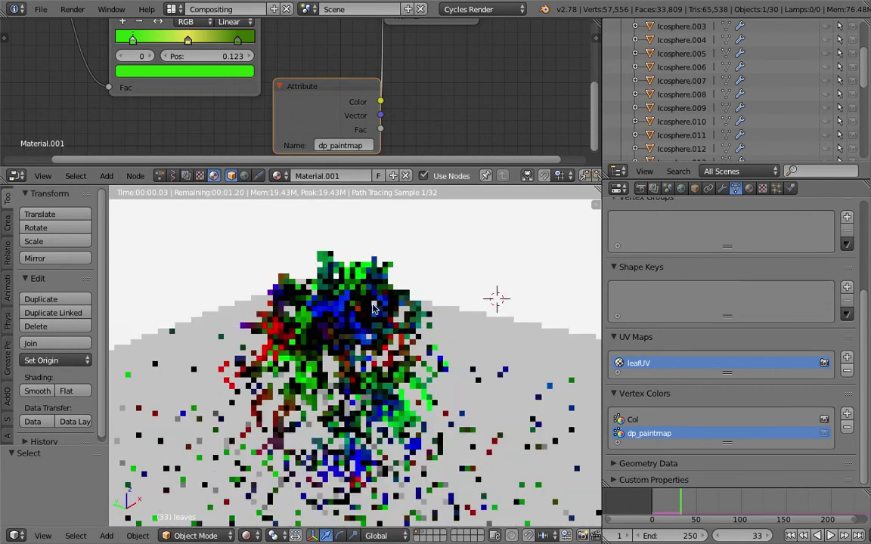
middle_drag(356, 325, 343, 259)
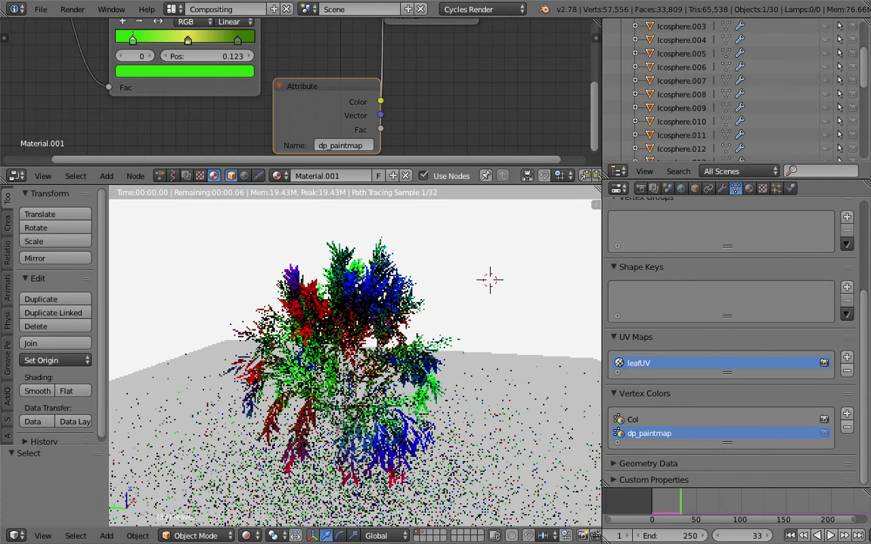
click(790, 535)
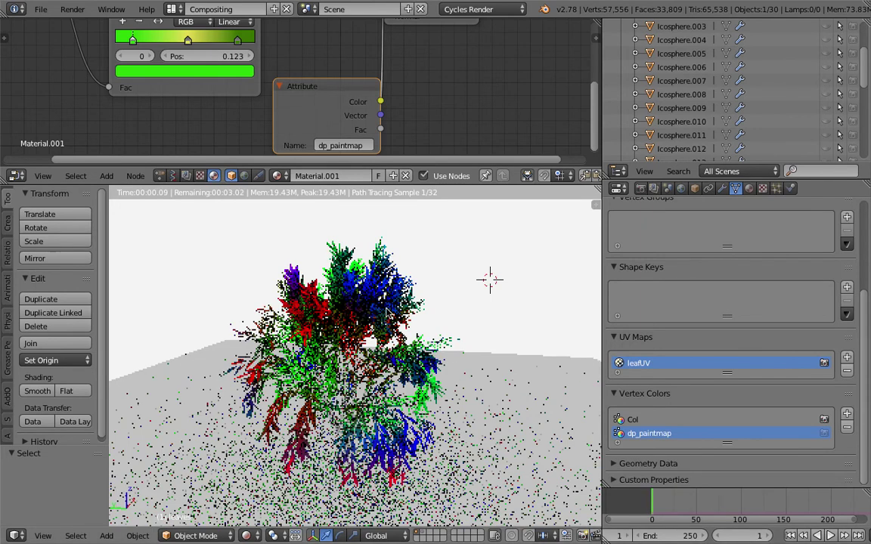
click(161, 176)
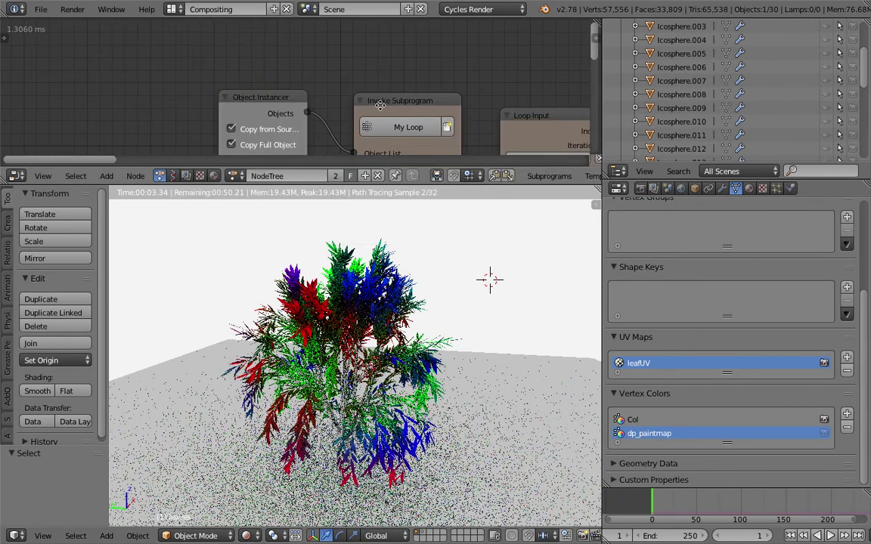
middle_drag(371, 100, 196, 56)
scroll(381, 99, down, 3)
mouse_move(381, 99)
middle_down()
mouse_move(312, 62)
mouse_move(193, 31)
middle_up()
mouse_move(370, 119)
middle_down()
mouse_move(225, 77)
mouse_move(233, 78)
middle_up()
scroll(298, 97, up, 1)
Try a Value of 0.5 on the Combine Color node and set it back to 1
click(298, 125)
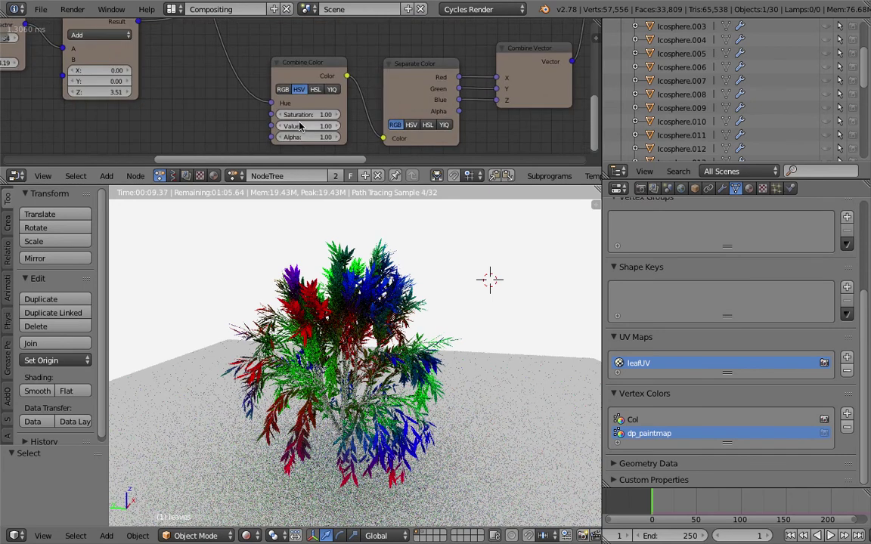
key(BackSpace)
text(.5)
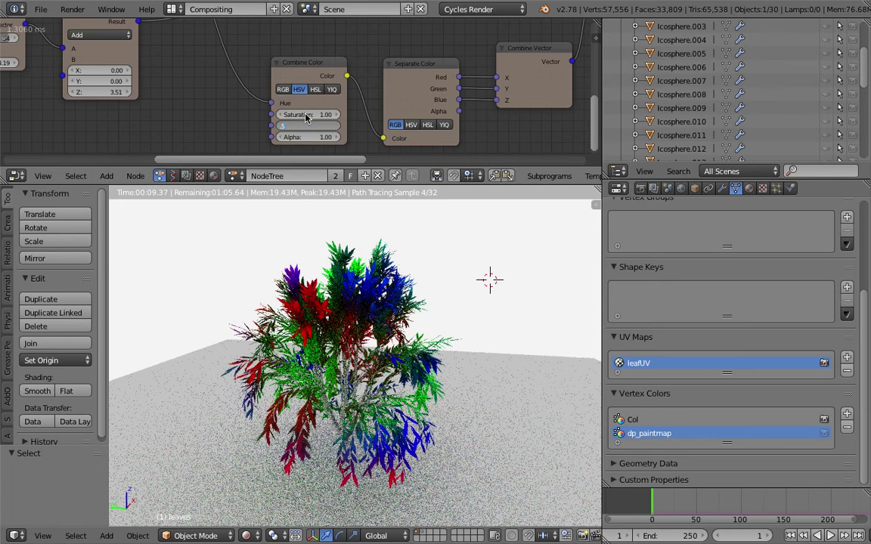
key(Return)
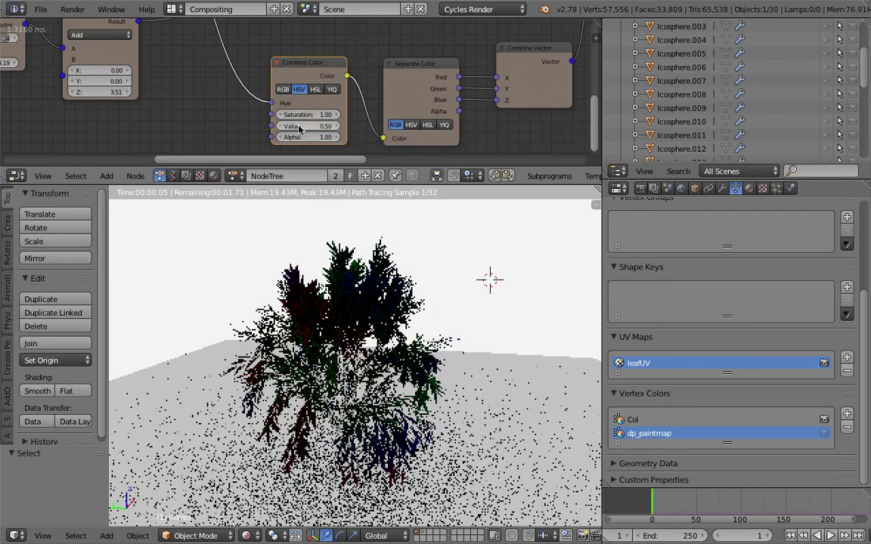
click(299, 126)
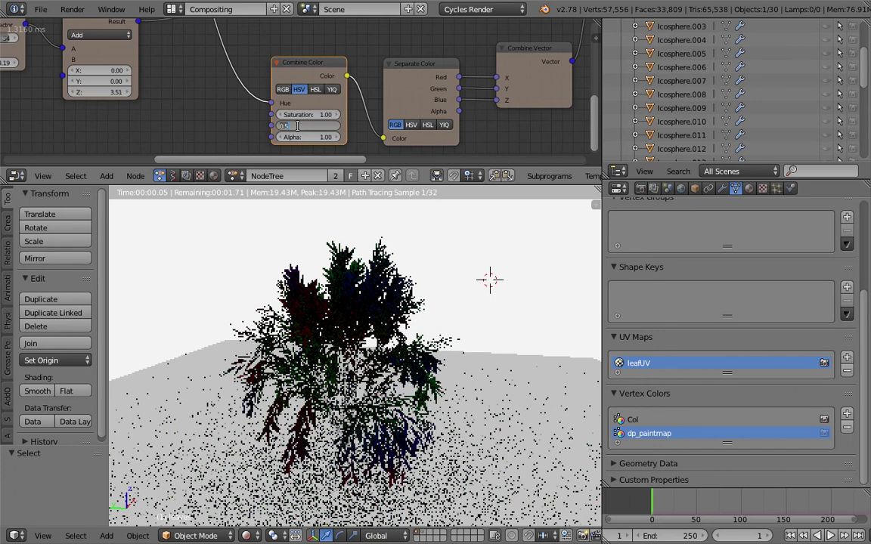
text(1)
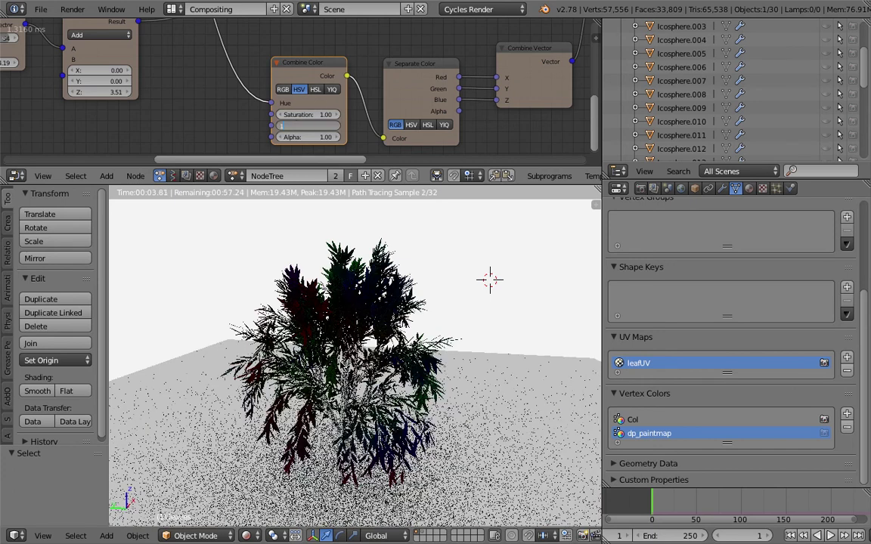
key(Return)
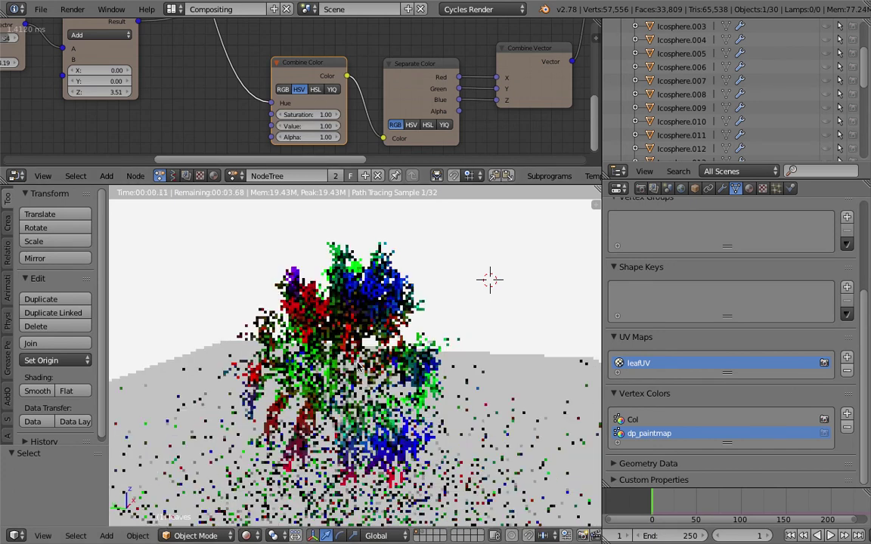
Set the scene's Color Management exposure to 0.284 and gamma to 1.866, and check the rendered tree
click(681, 189)
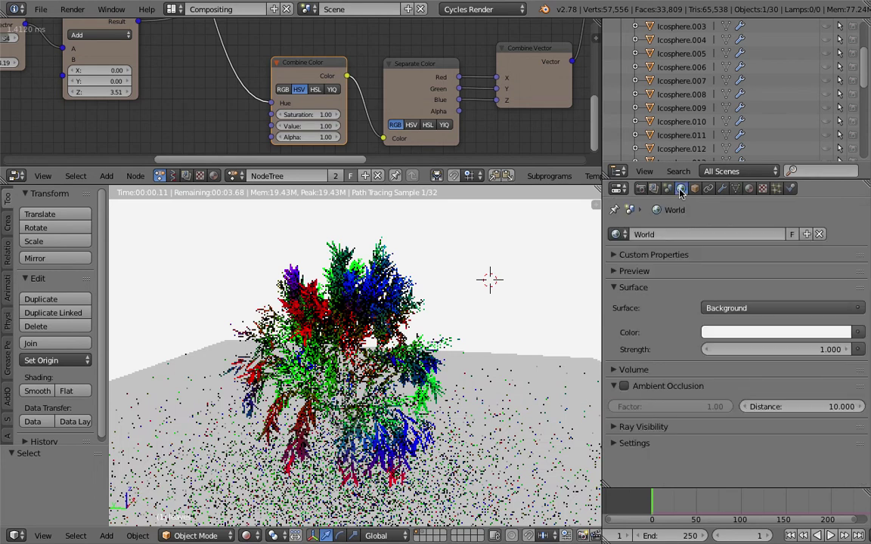
click(667, 188)
scroll(678, 371, down, 5)
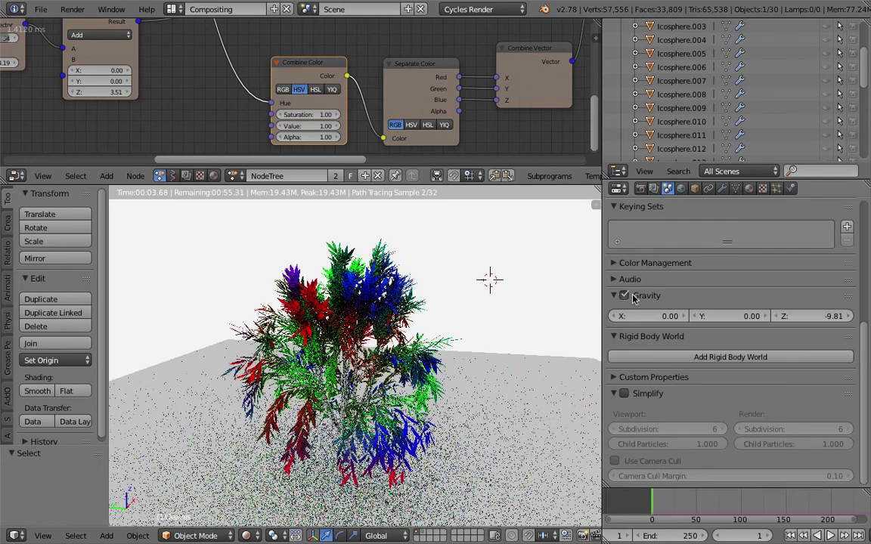
click(654, 262)
drag(732, 351, 794, 366)
middle_drag(453, 376, 393, 339)
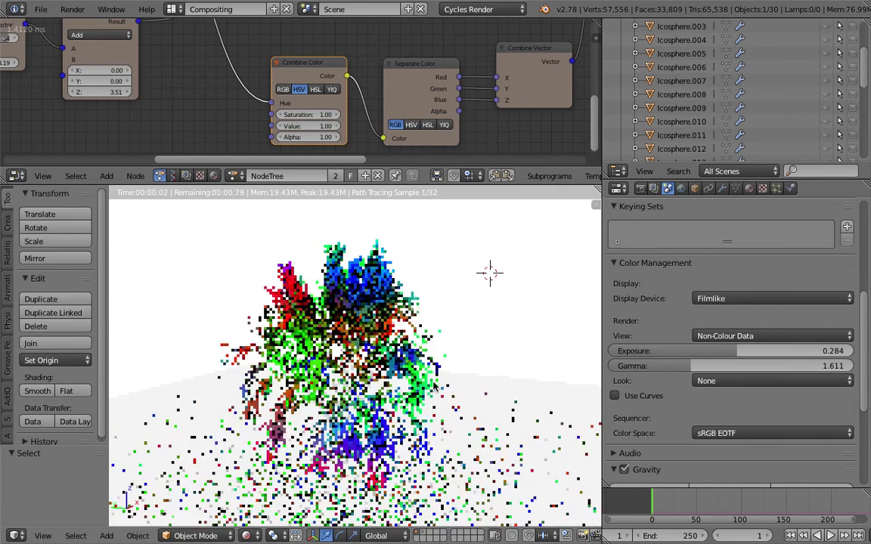
drag(712, 367, 775, 365)
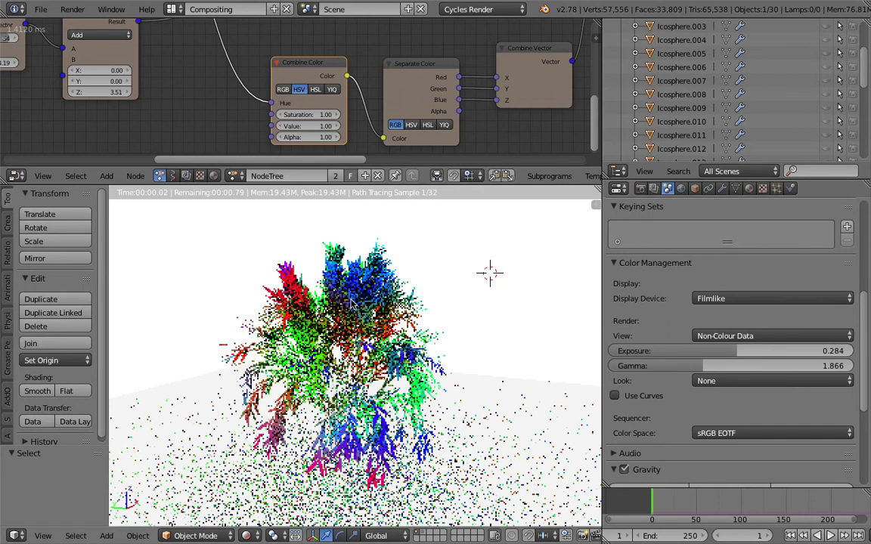
middle_drag(352, 301, 300, 306)
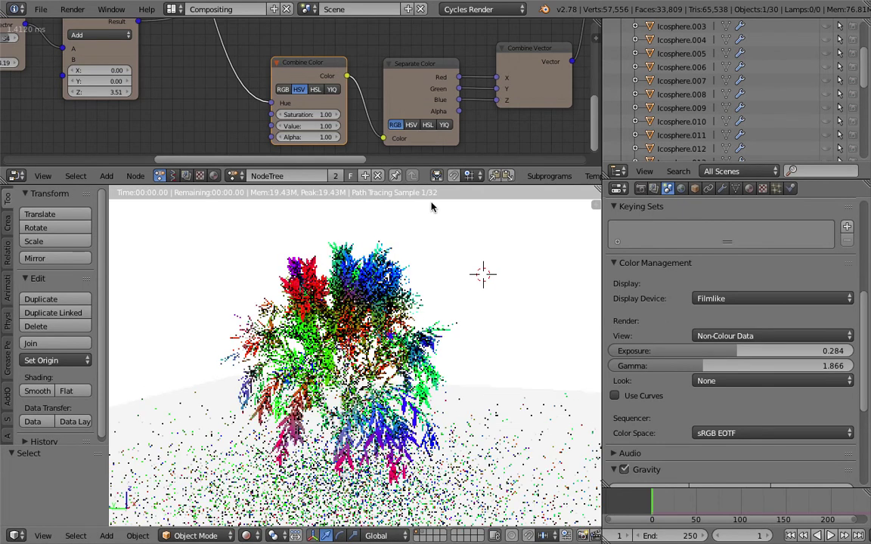
Enlarge the node editor by shrinking the 3D viewport, keeping the whole rendered tree in view
drag(394, 169, 425, 298)
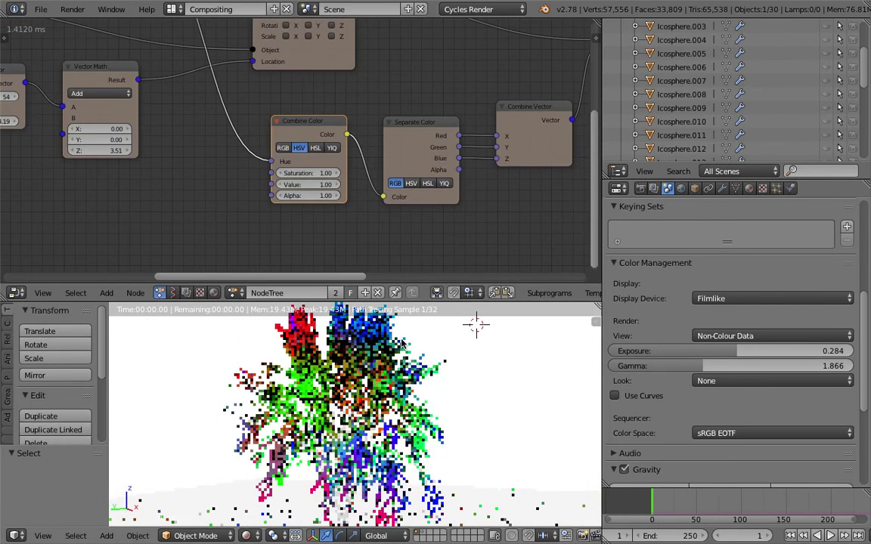
scroll(446, 347, down, 3)
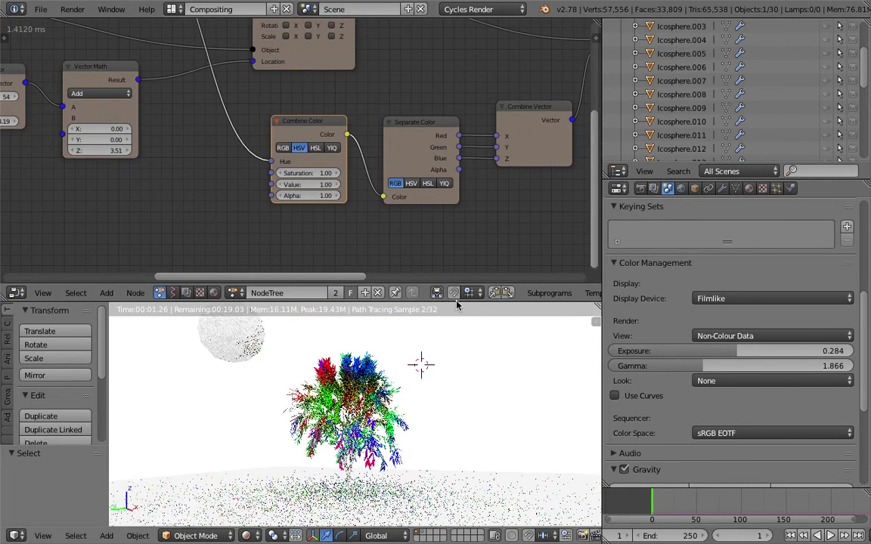
drag(456, 304, 465, 387)
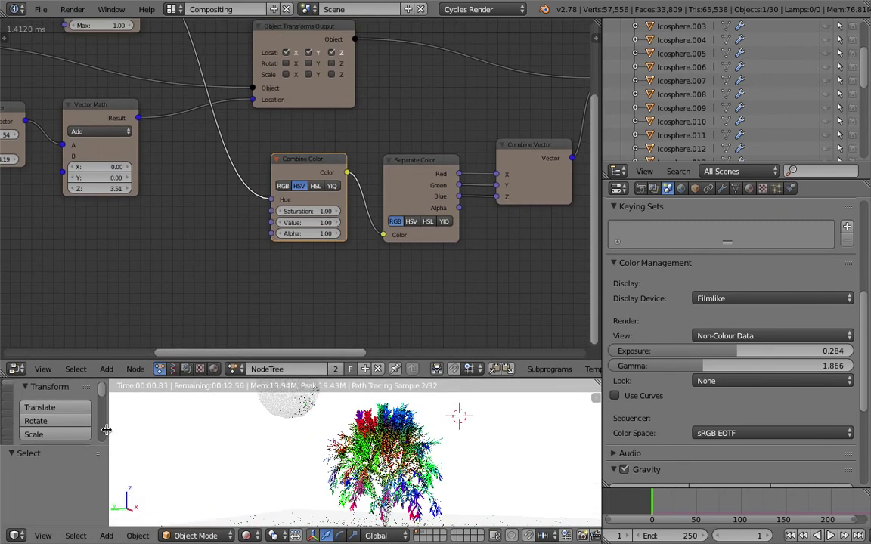
Widen the 3D viewport's tool shelf and set the Combine Color node's Saturation to 0.61
drag(107, 429, 365, 429)
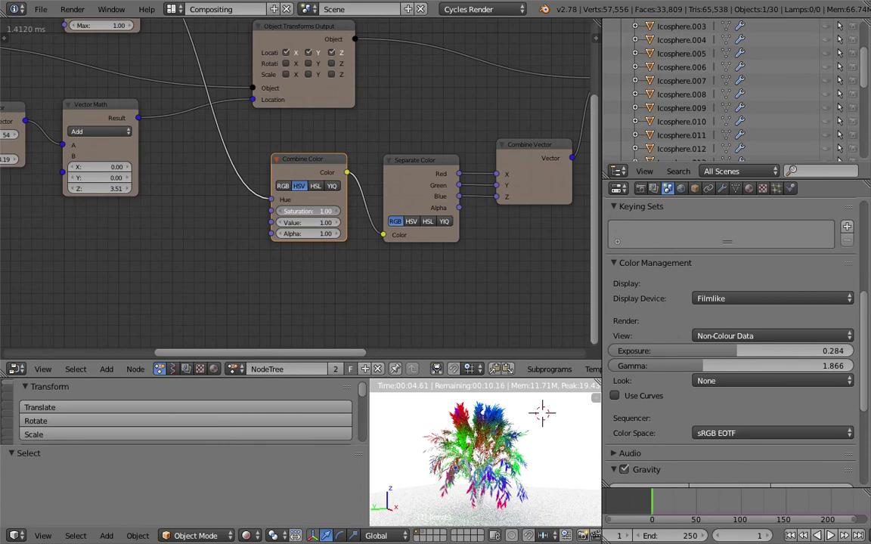
drag(312, 214, 261, 214)
click(307, 211)
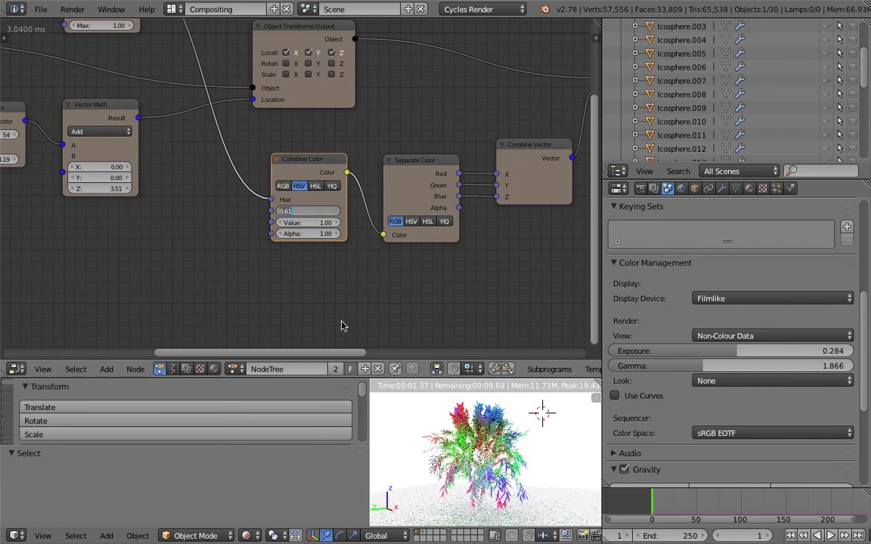
key(Return)
key(ctrl+s)
click(415, 270)
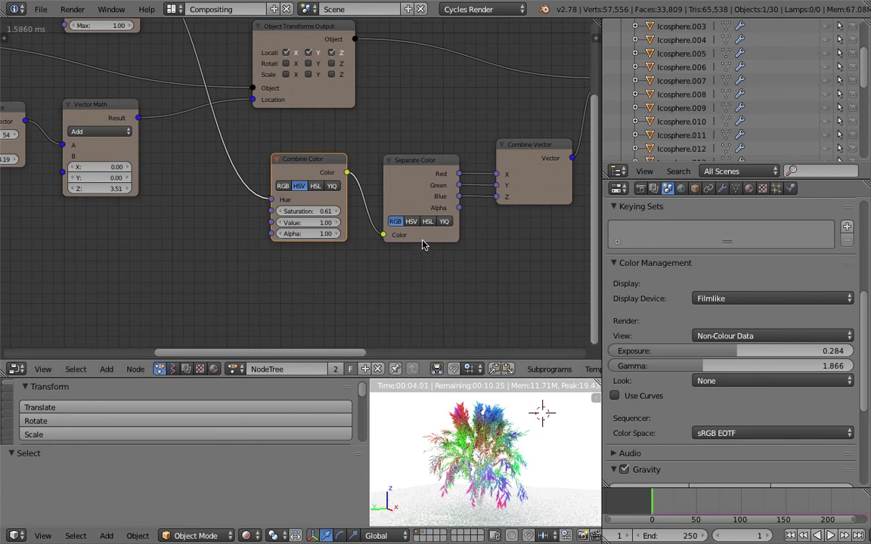
Save the scene as a new Blender file using Save As
scroll(412, 237, right, 5)
key(ctrl+s)
click(339, 237)
middle_drag(207, 228, 282, 242)
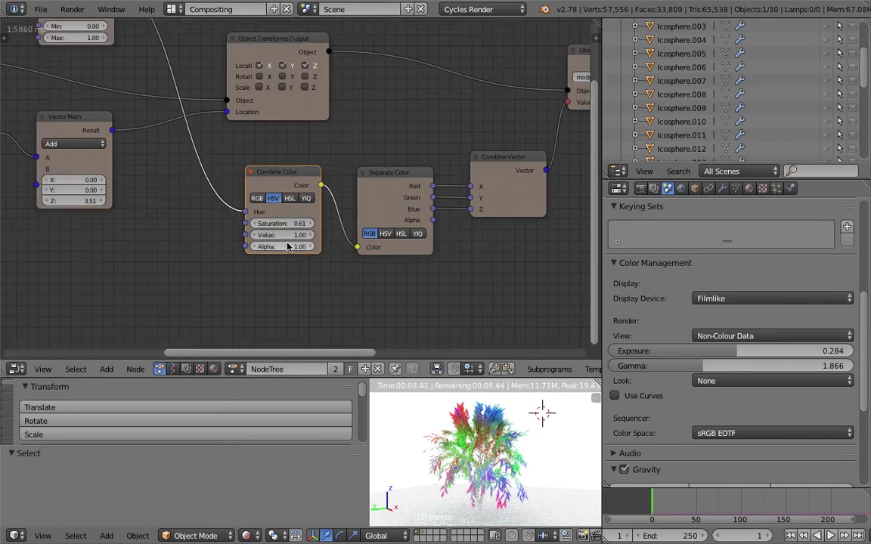
middle_drag(249, 172, 371, 251)
click(40, 9)
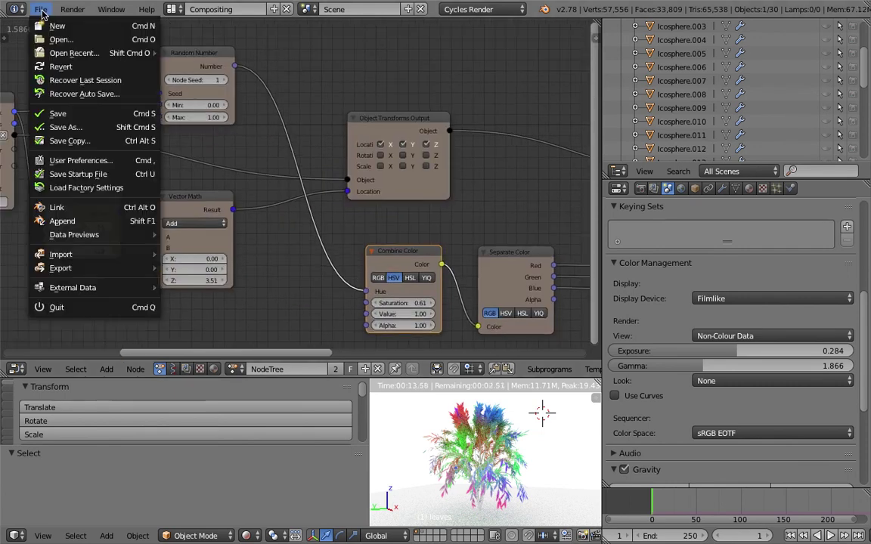
click(40, 9)
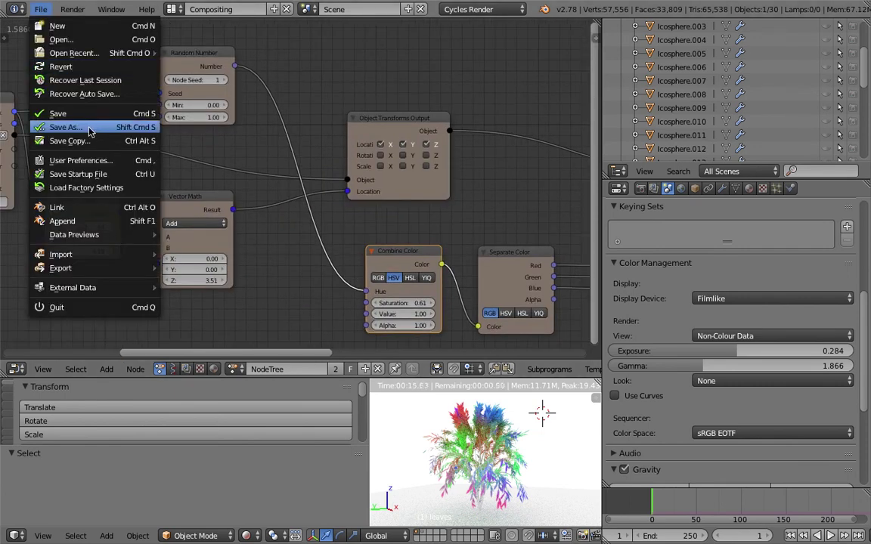
click(75, 127)
click(774, 60)
click(822, 45)
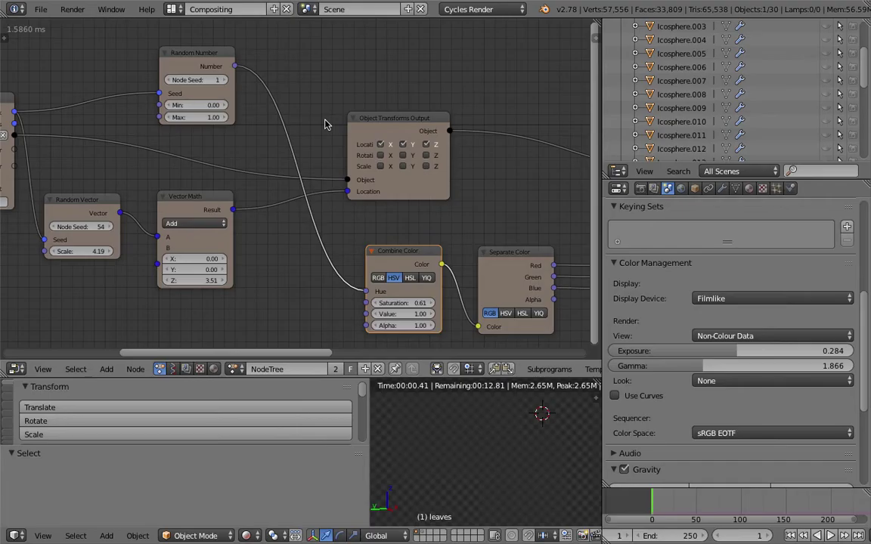
Move the Random Number node closer to the Loop Input node
drag(205, 62, 137, 53)
middle_drag(302, 101, 328, 115)
middle_drag(289, 84, 291, 94)
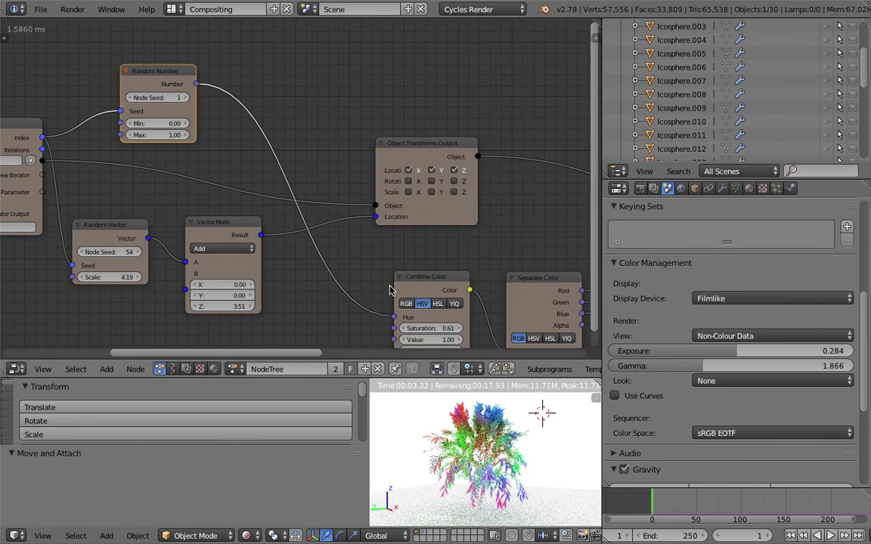
middle_drag(411, 269, 422, 262)
scroll(387, 246, down, 2)
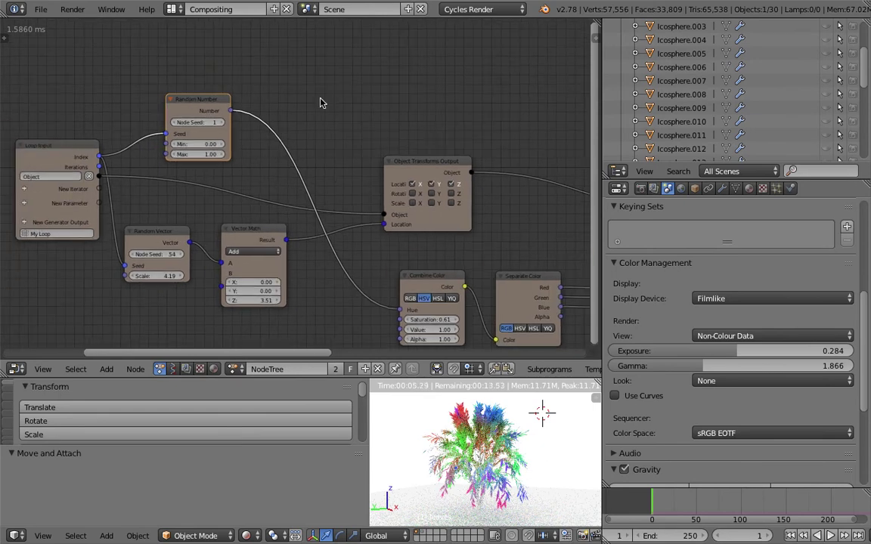
Move the Combine Color node closer to the Vector Math node and place a duplicate just below it
key(shift+a)
drag(417, 273, 372, 251)
middle_drag(394, 260, 396, 207)
drag(397, 211, 388, 212)
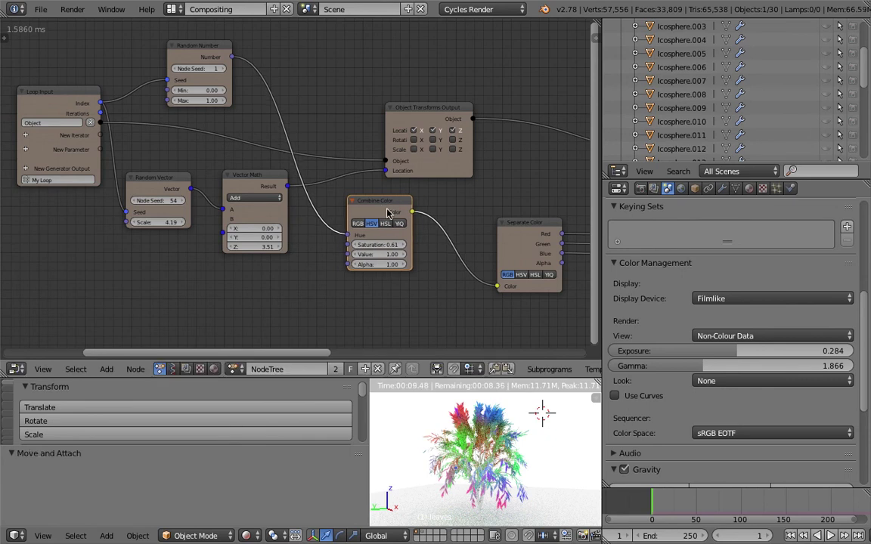
key(shift+d)
click(376, 285)
middle_drag(456, 342, 436, 259)
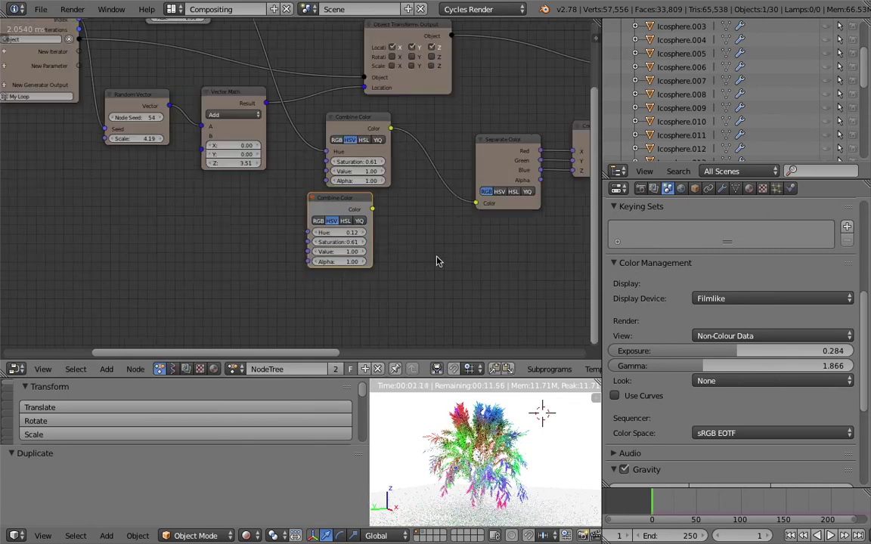
Insert a Mix Colors node before Separate Color, linking the original Combine Color to A and its duplicate to B
key(shift+a)
click(419, 186)
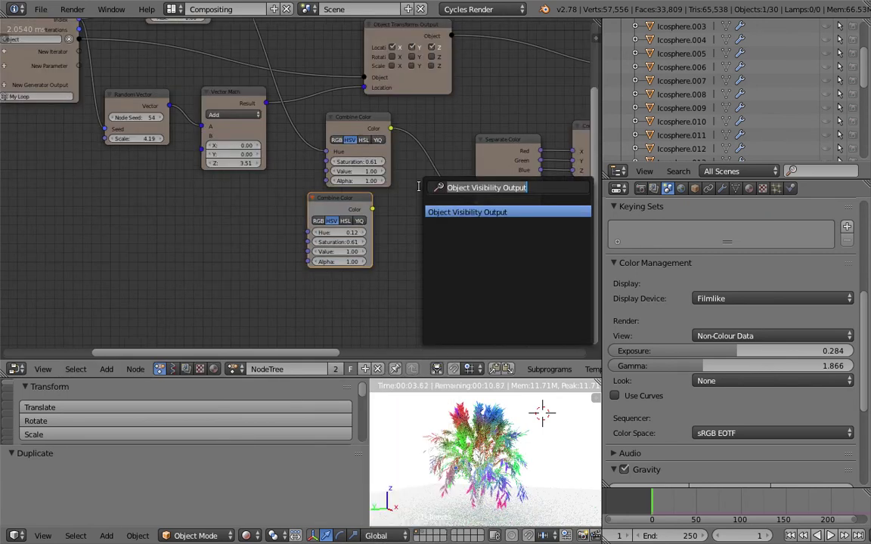
text(mix co)
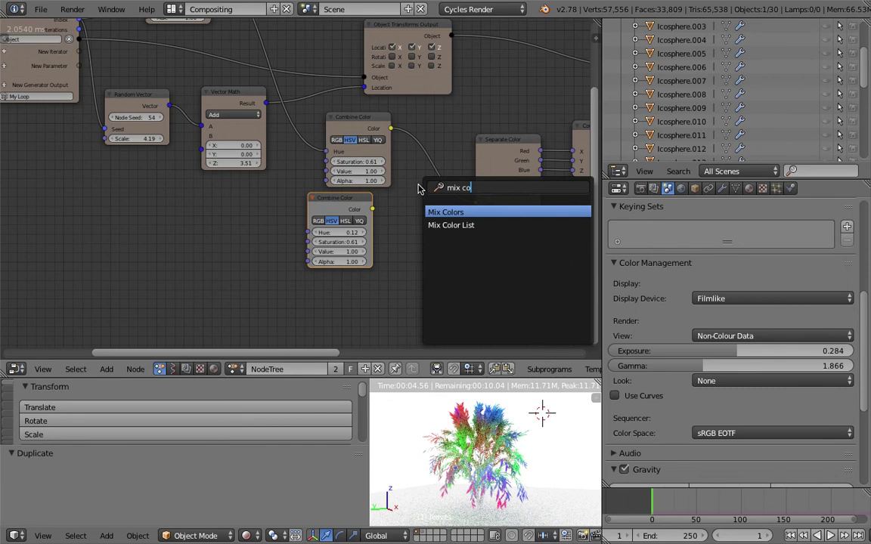
key(Return)
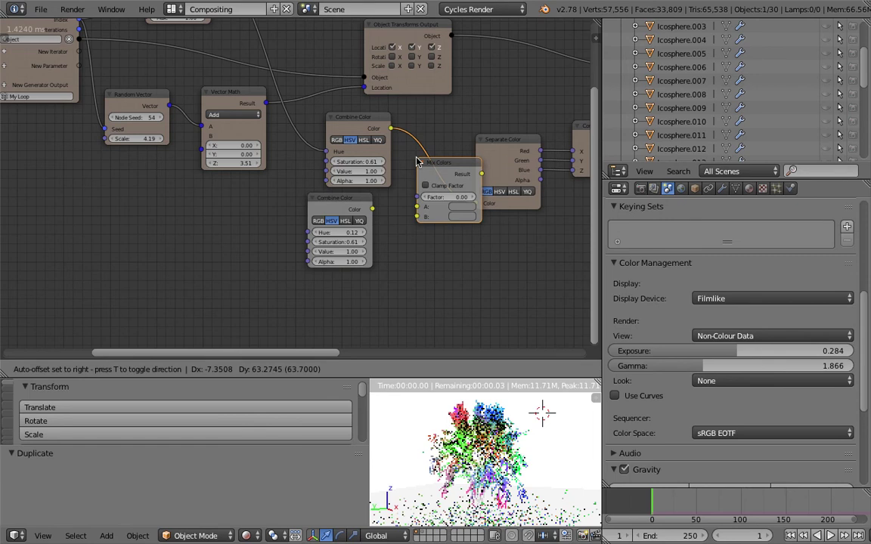
click(427, 161)
drag(424, 177, 431, 204)
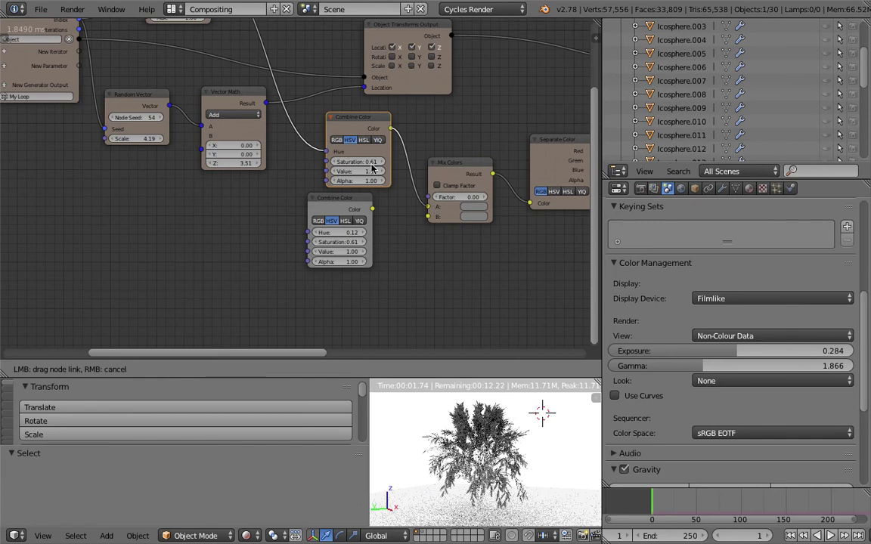
drag(374, 210, 429, 216)
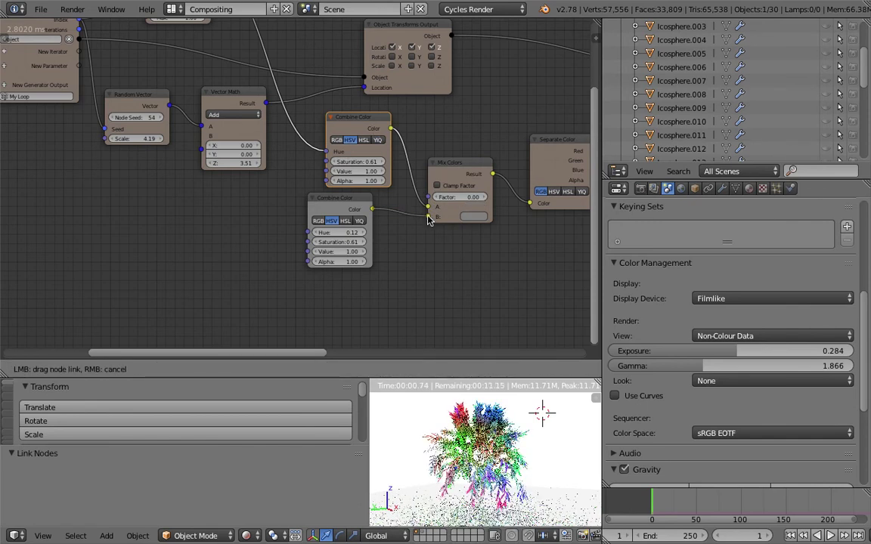
Set the duplicated Combine Color node's Hue to 0 and Saturation to 1
click(338, 235)
text(0)
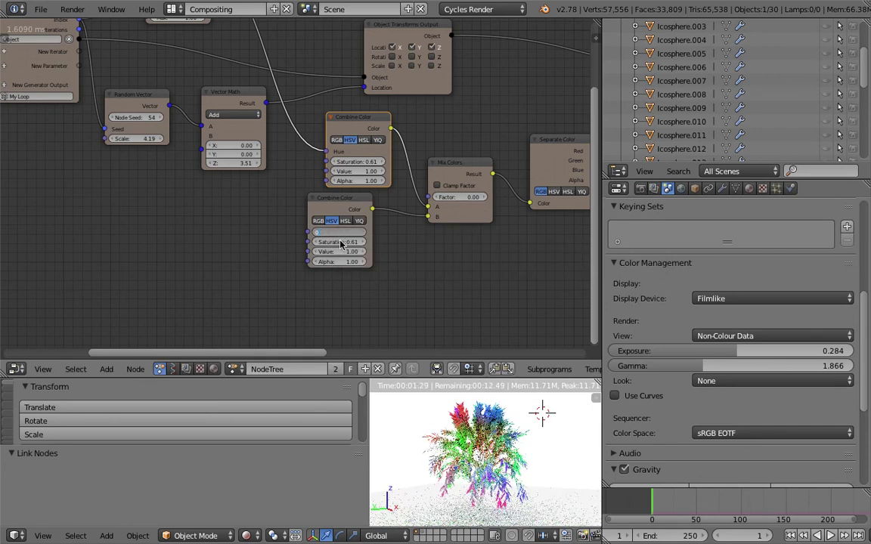
click(341, 244)
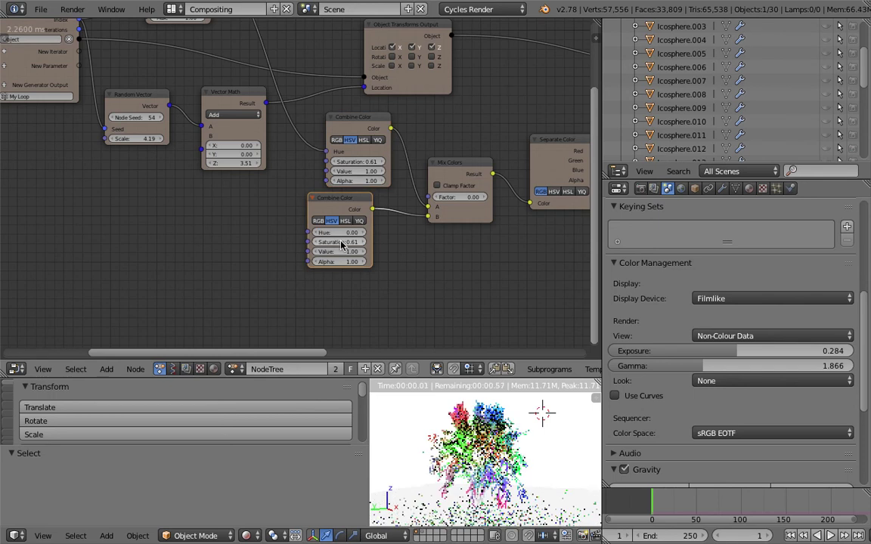
click(341, 243)
text(1)
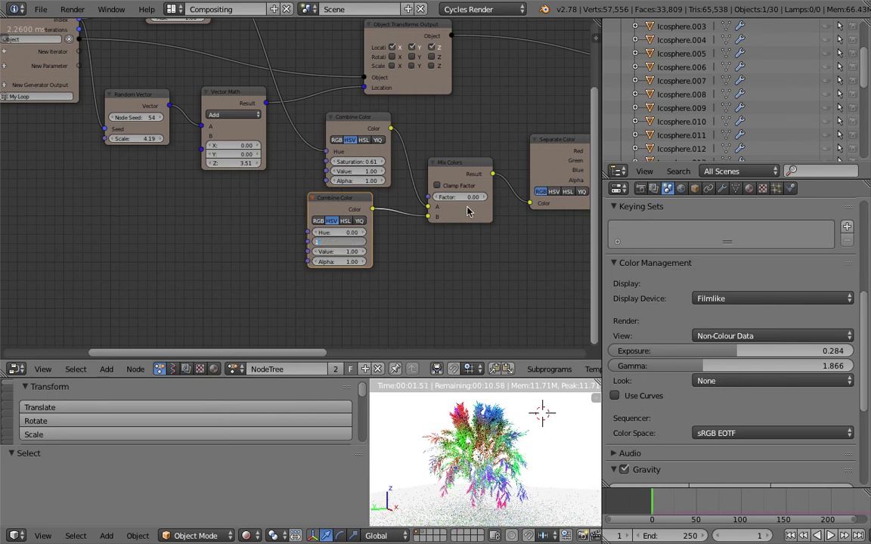
Try Factors of 0.6 and 0.4 on the Mix Colors node and set the Factor to 0.55
click(468, 198)
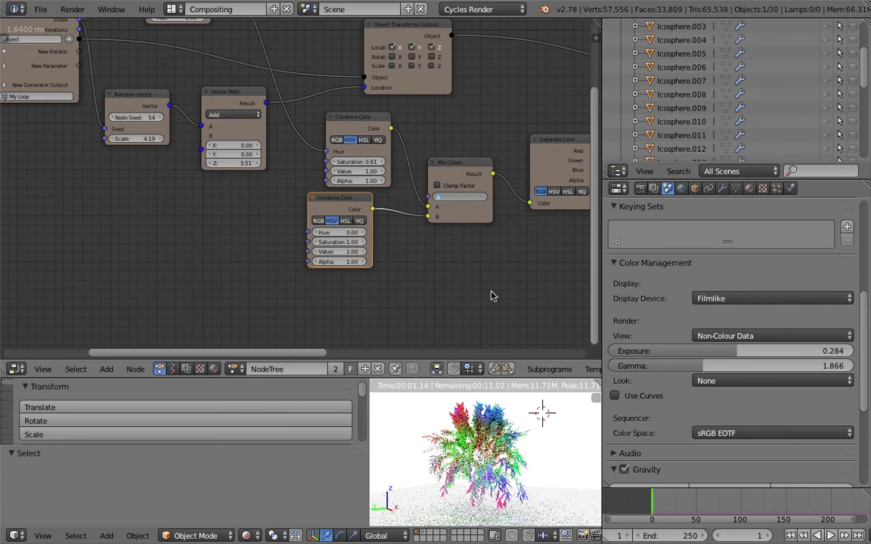
text(0.6)
key(Return)
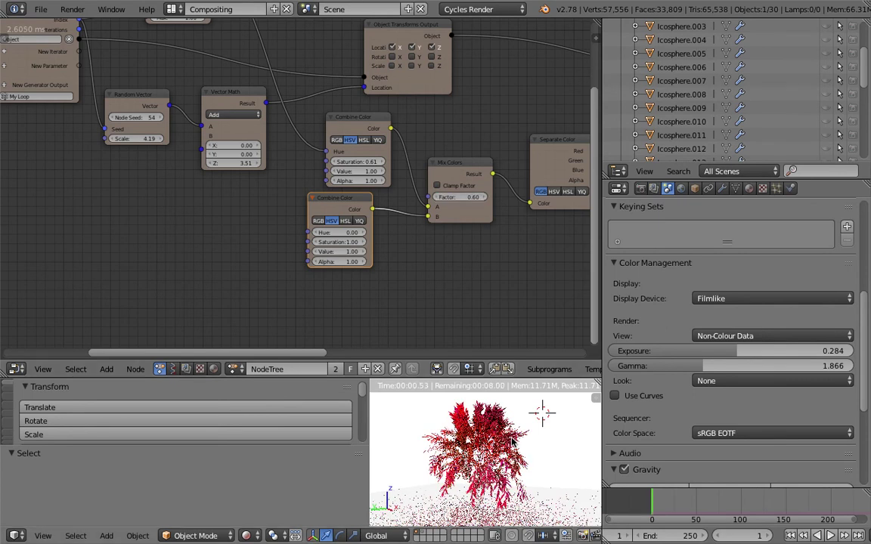
click(458, 197)
text(.4)
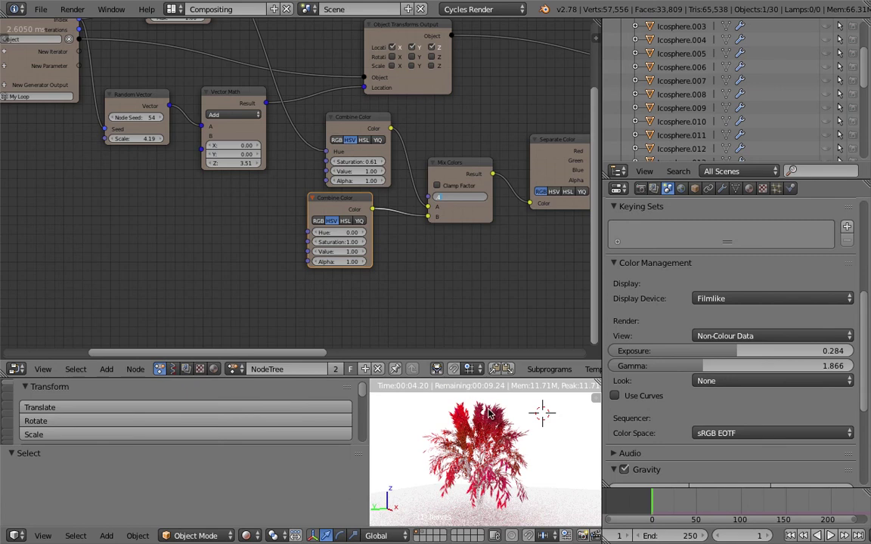
key(Return)
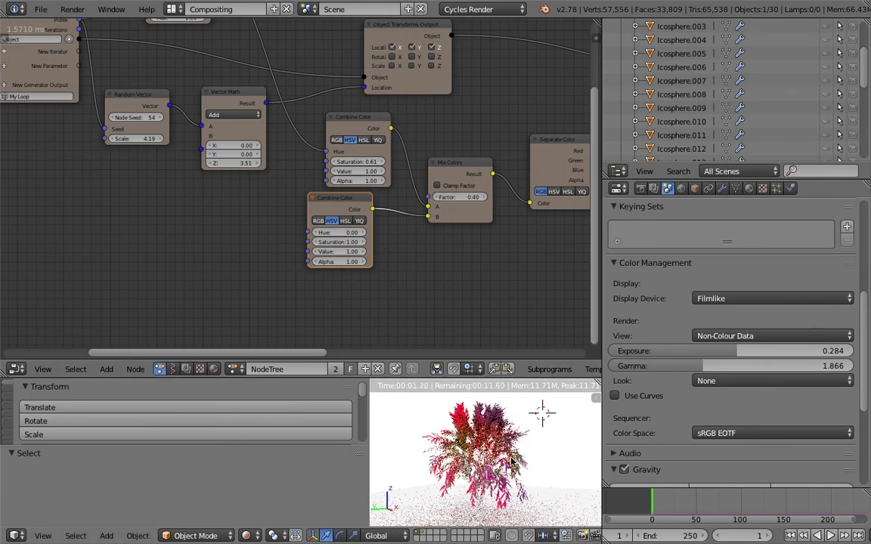
click(466, 198)
text(.55)
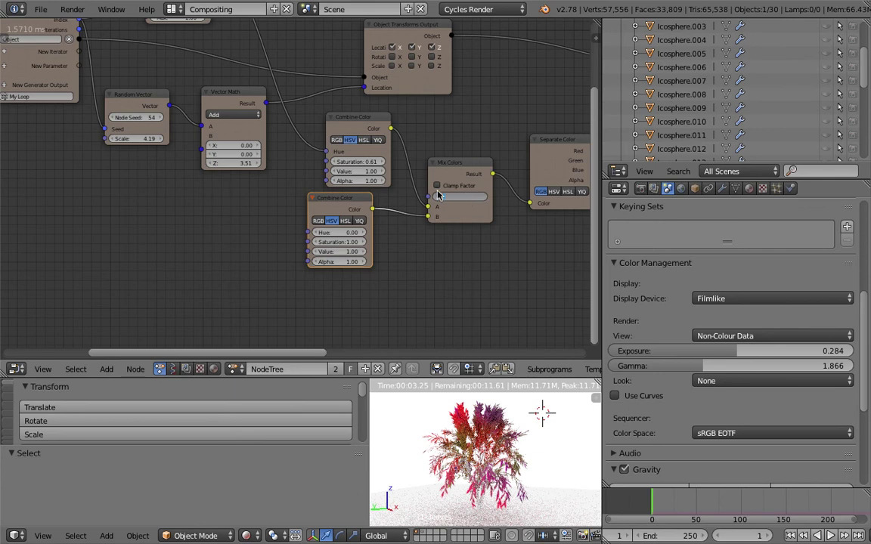
key(Return)
Maximize the rendered 3D viewport and collapse its tool shelf to show the tree full screen
middle_drag(513, 262, 451, 229)
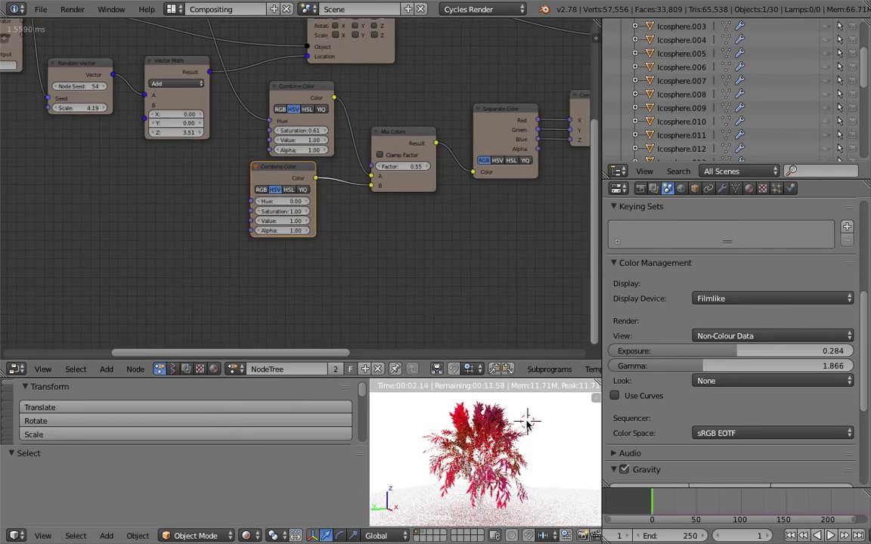
key(ctrl+space)
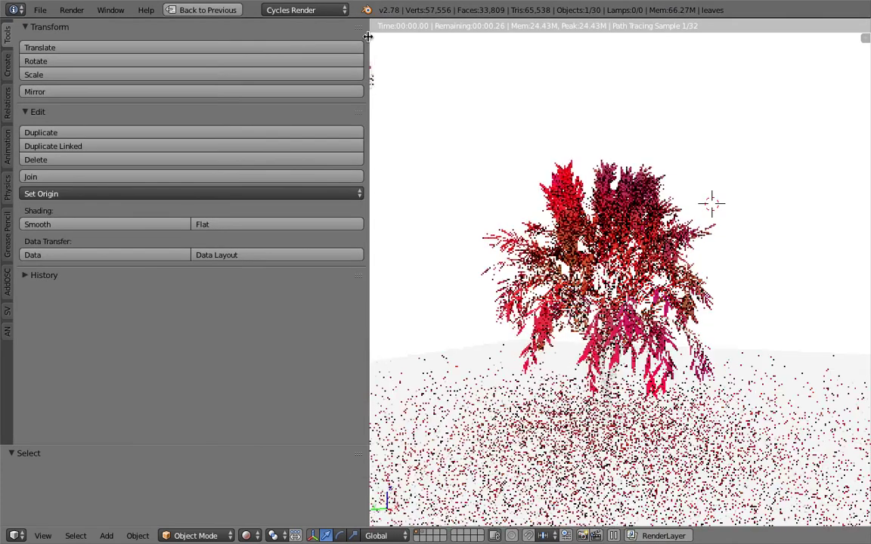
drag(368, 28, 2, 81)
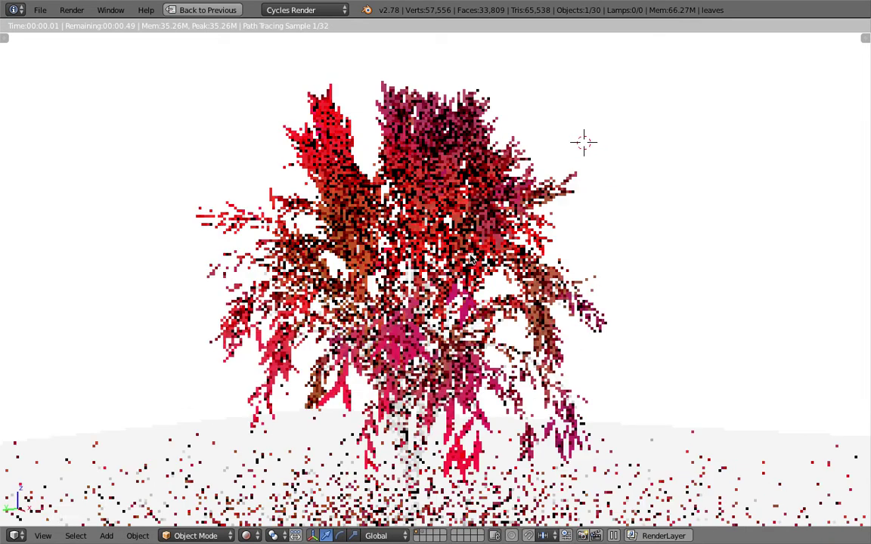
click(641, 228)
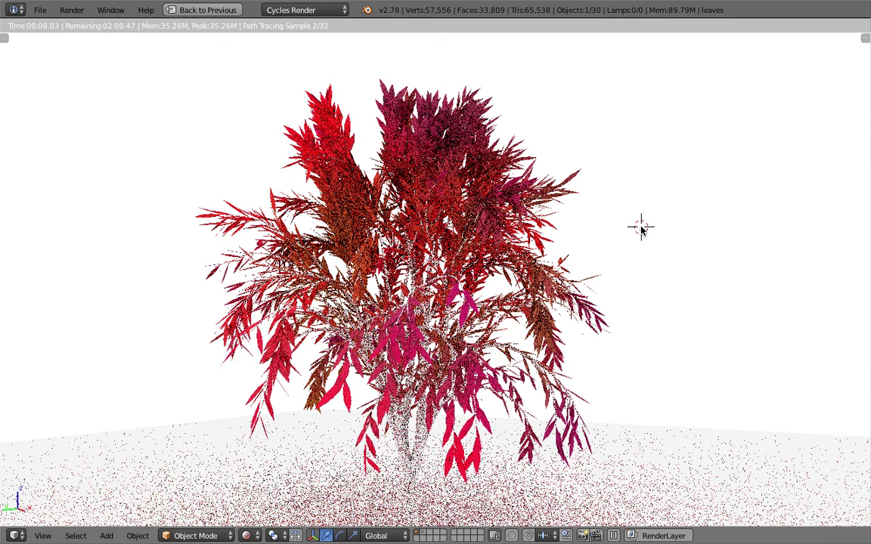
click(655, 201)
click(679, 137)
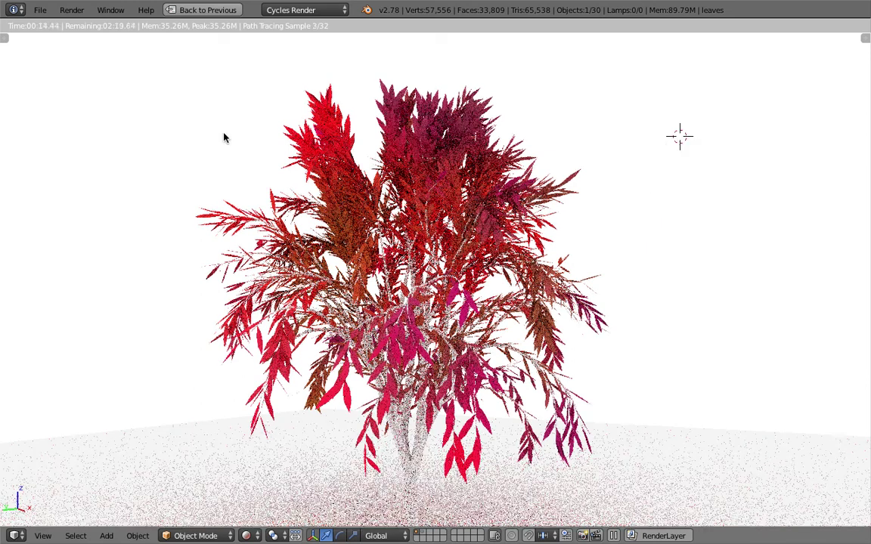
click(179, 139)
click(197, 124)
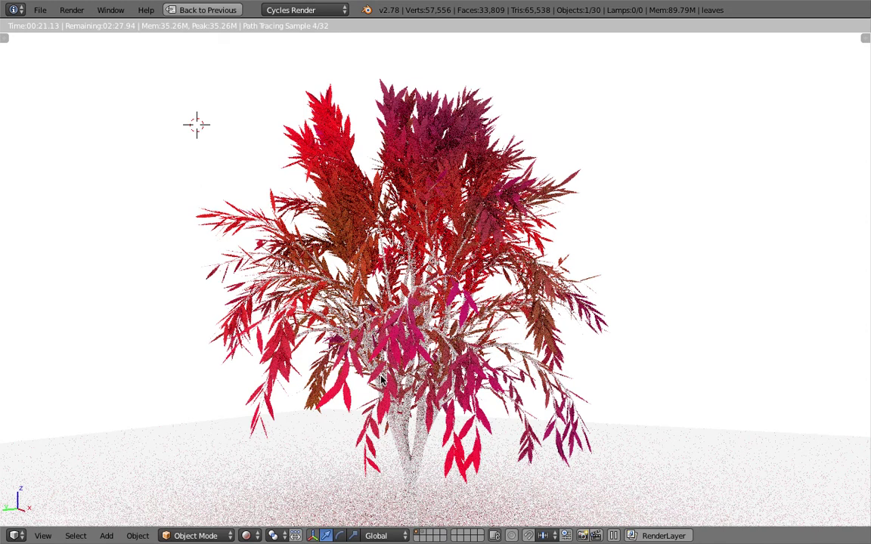
click(137, 103)
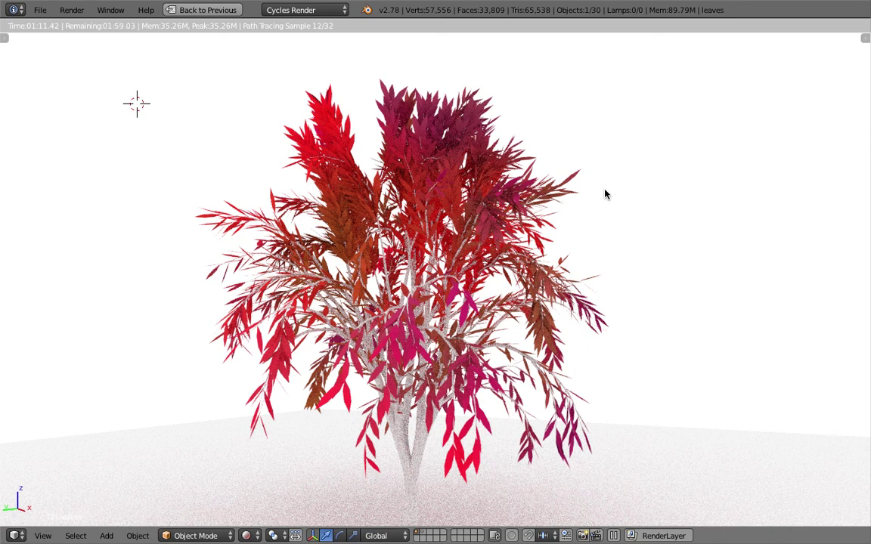
click(618, 182)
click(657, 244)
click(221, 176)
click(120, 170)
Move the Icosphere beside the tree to the second layer to take it out of the rendered view
middle_drag(515, 346, 374, 248)
middle_drag(646, 315, 580, 300)
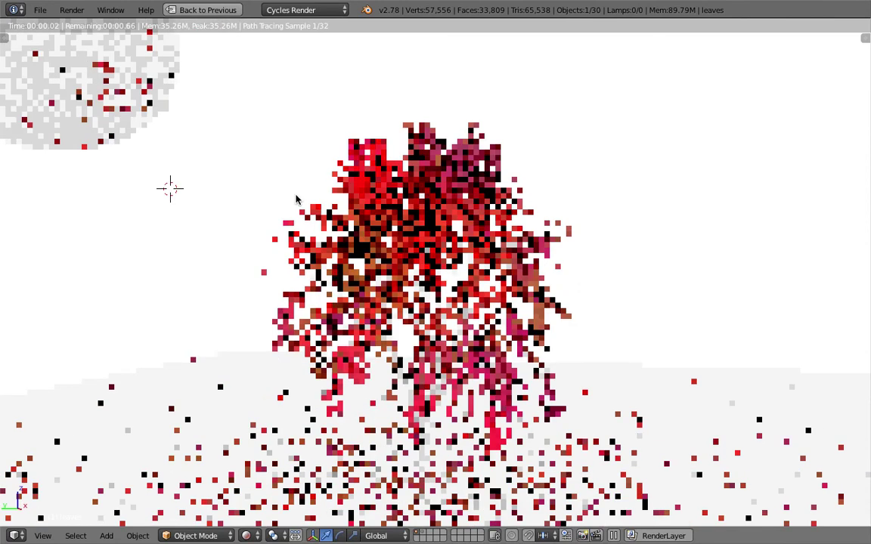
right_click(119, 91)
key(m)
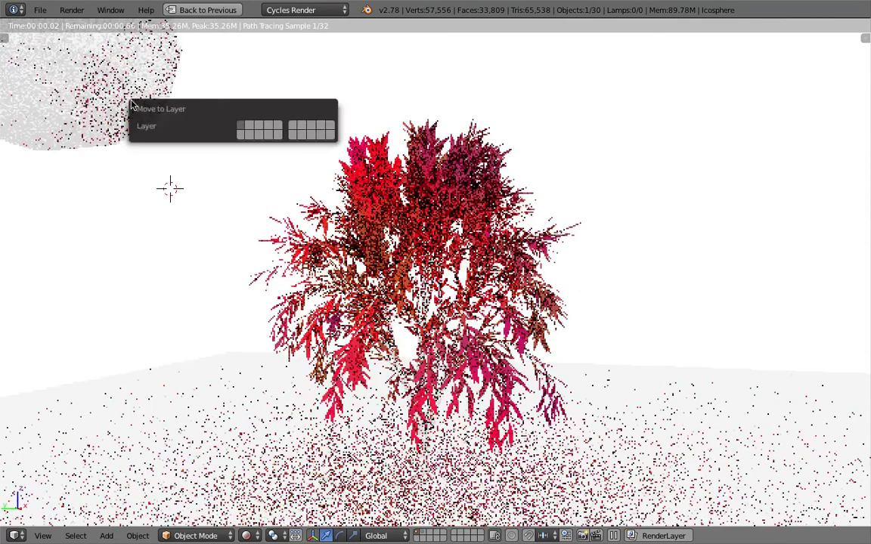
key(2)
click(469, 106)
mouse_move(620, 247)
middle_down()
mouse_move(630, 247)
mouse_move(618, 237)
mouse_move(636, 252)
middle_up()
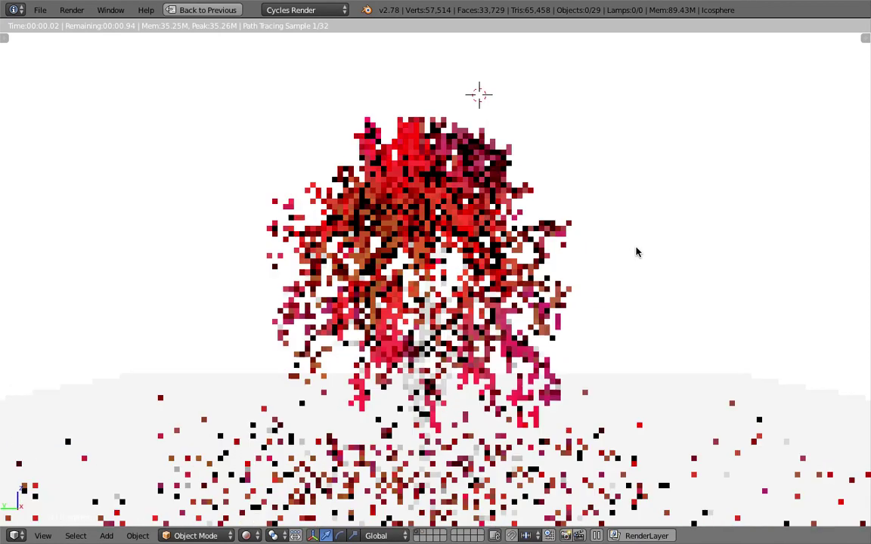
click(669, 246)
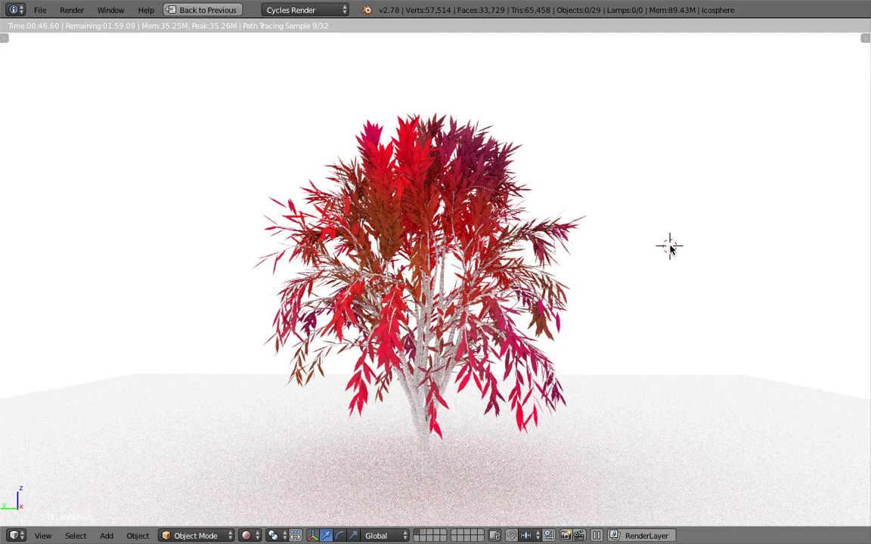
click(723, 260)
click(758, 207)
click(783, 190)
click(832, 260)
click(39, 123)
key(ctrl+b)
drag(119, 90, 728, 470)
click(301, 106)
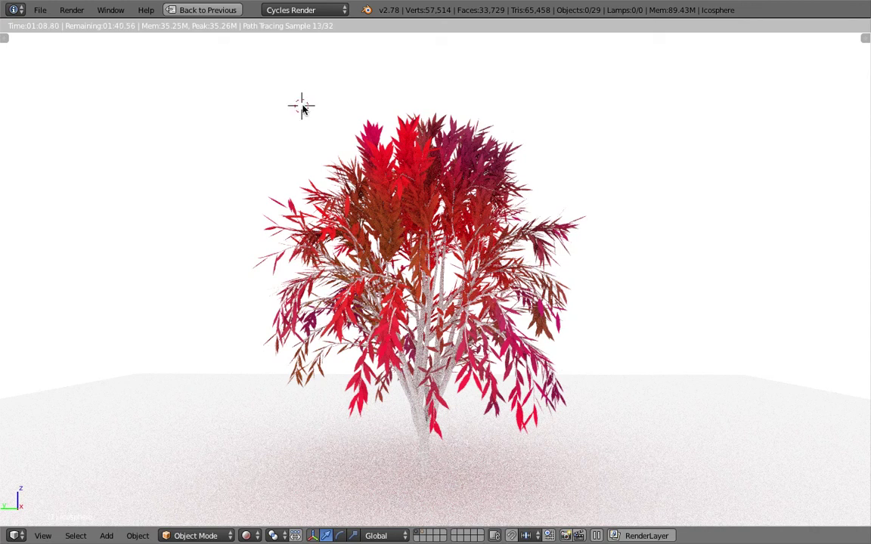